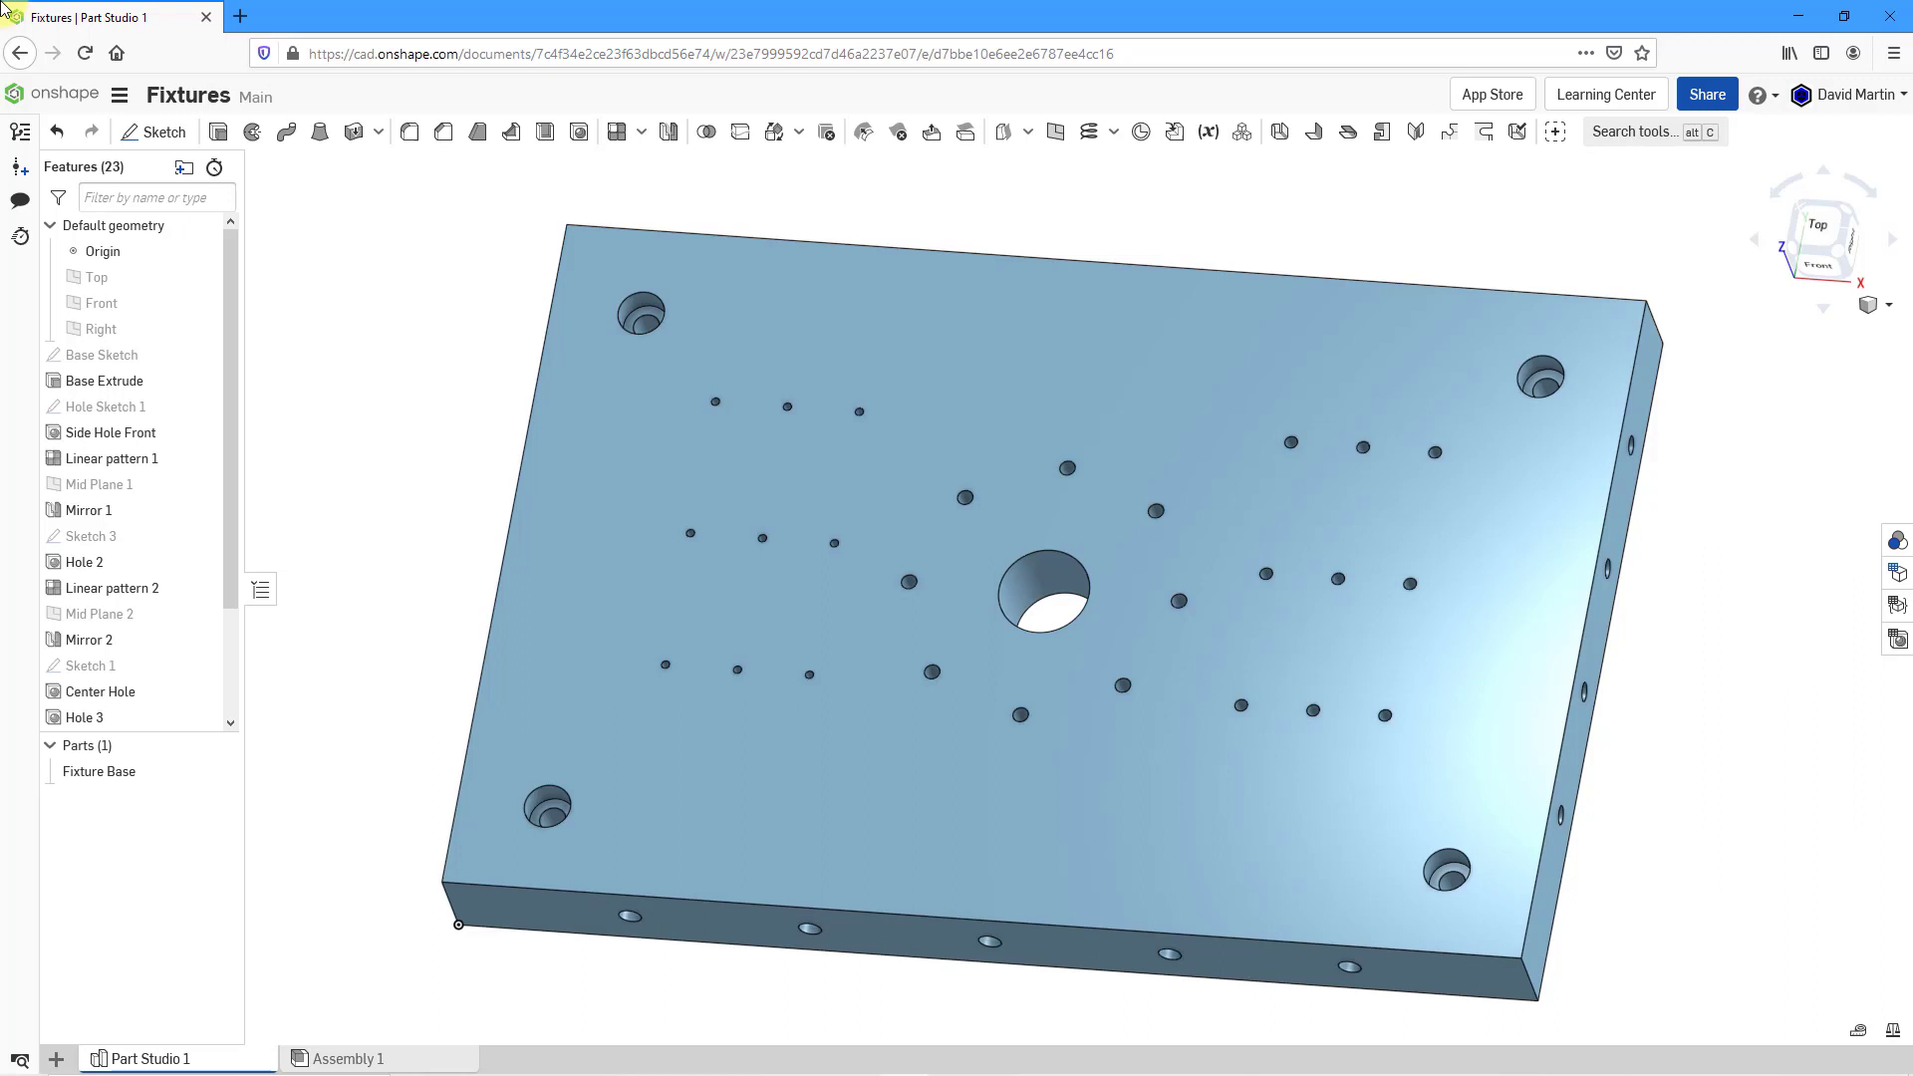
- Select Fixture Base and show its hole table with tags A–G, sizes and quantities
left_click(120, 772)
left_click(355, 620)
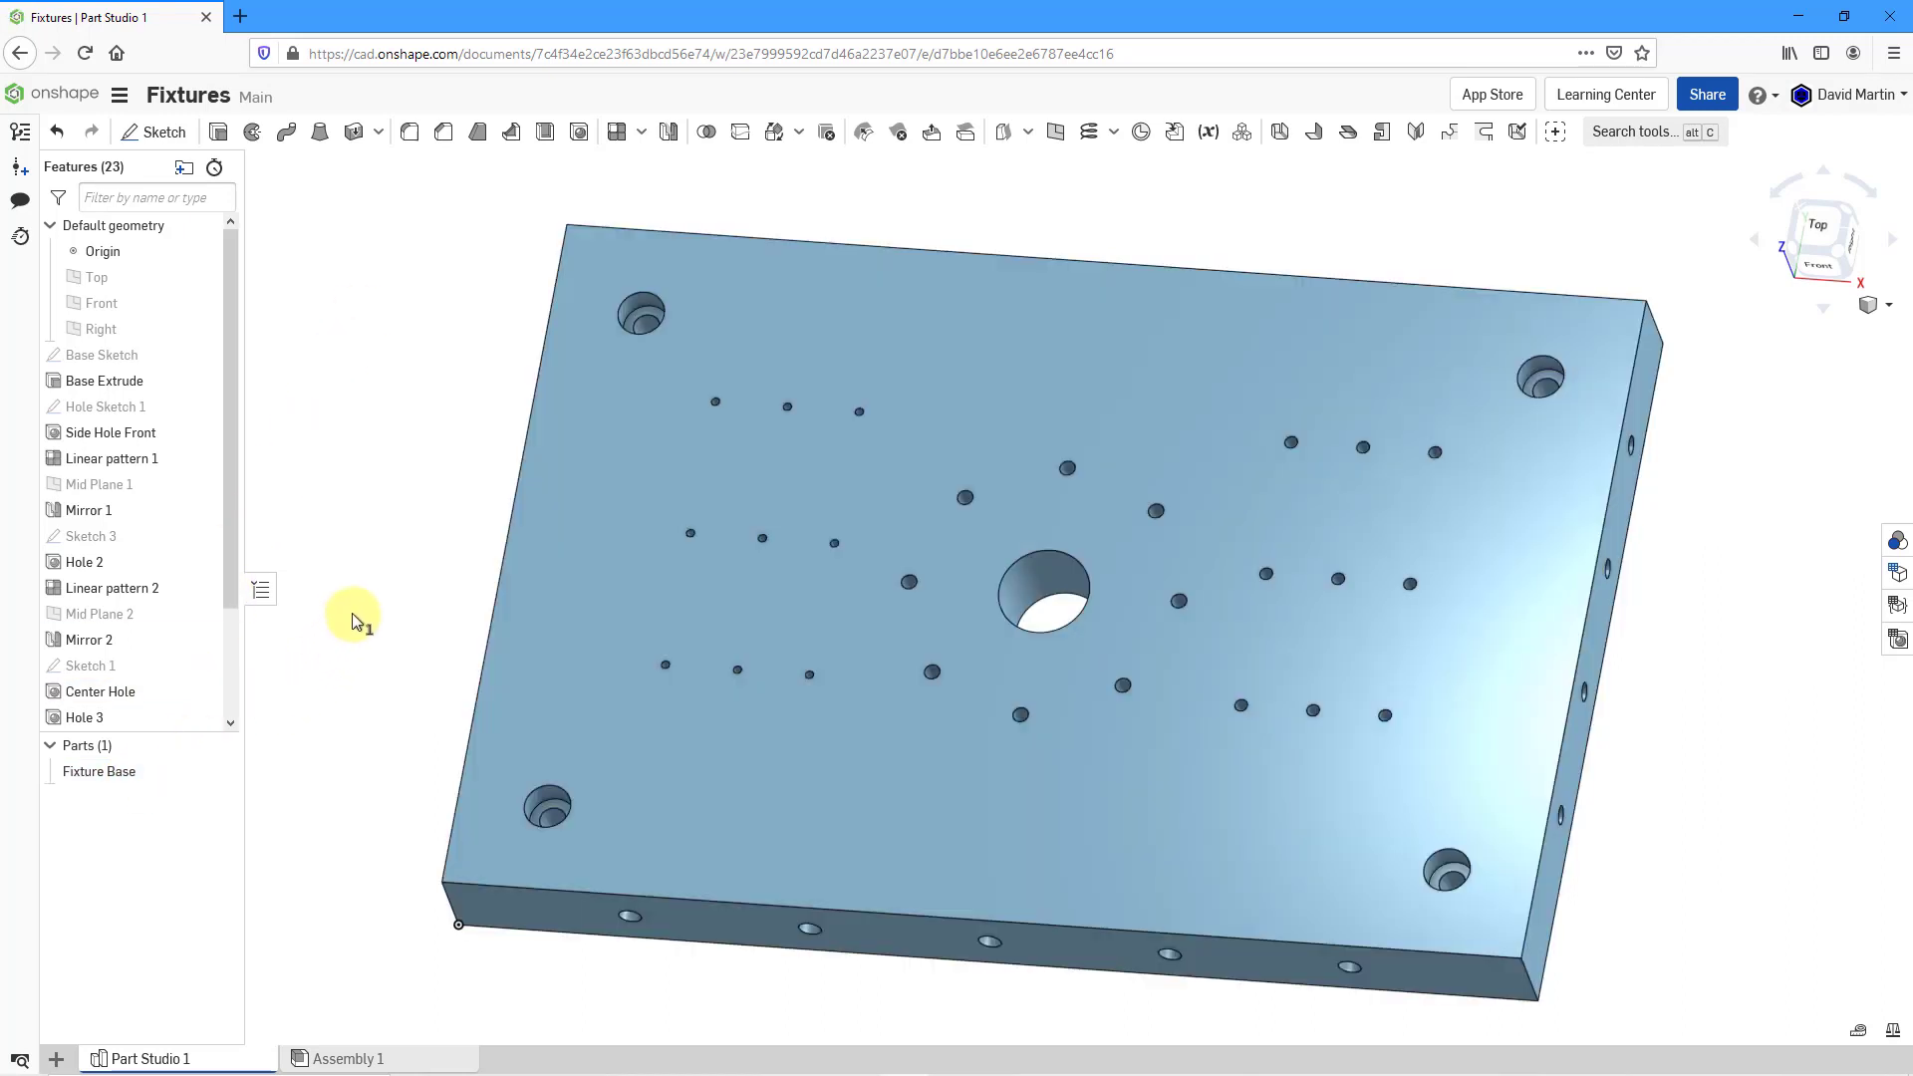
left_click(1897, 643)
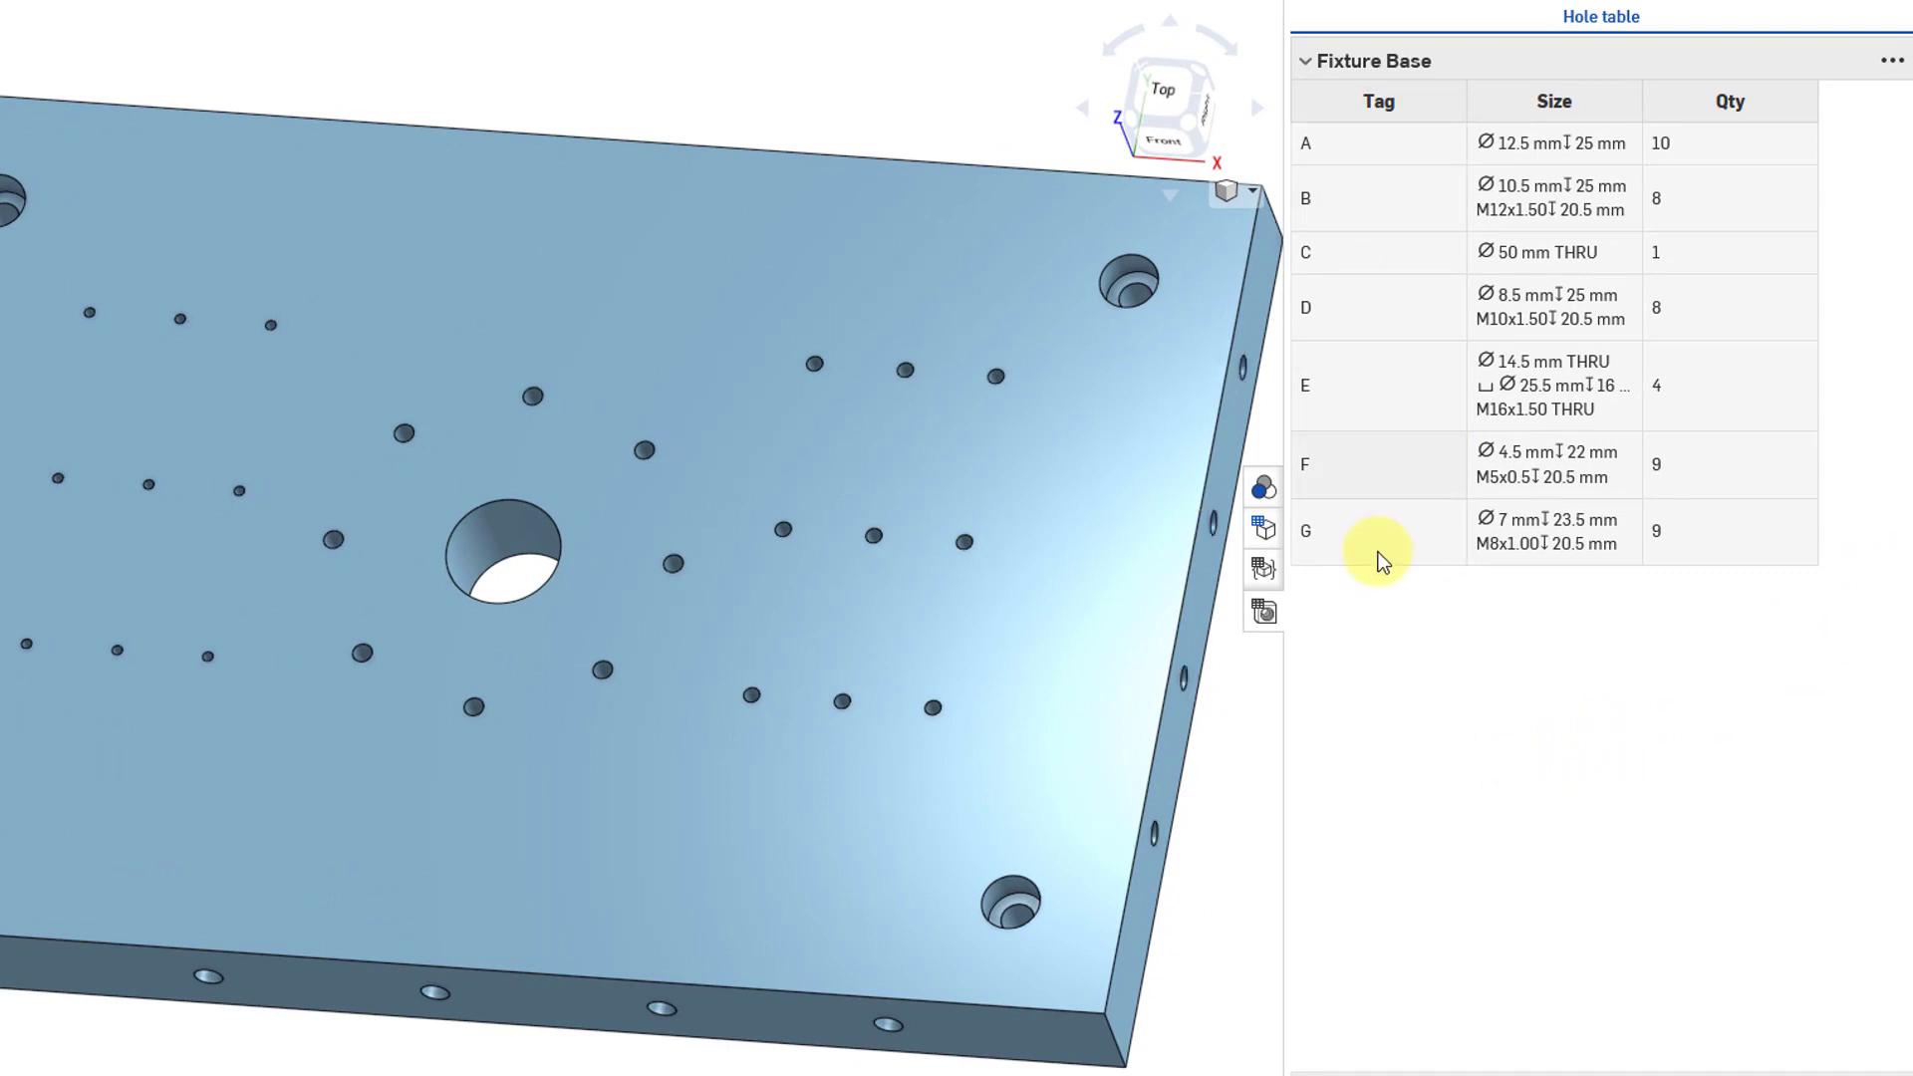
mouse_move(1392, 558)
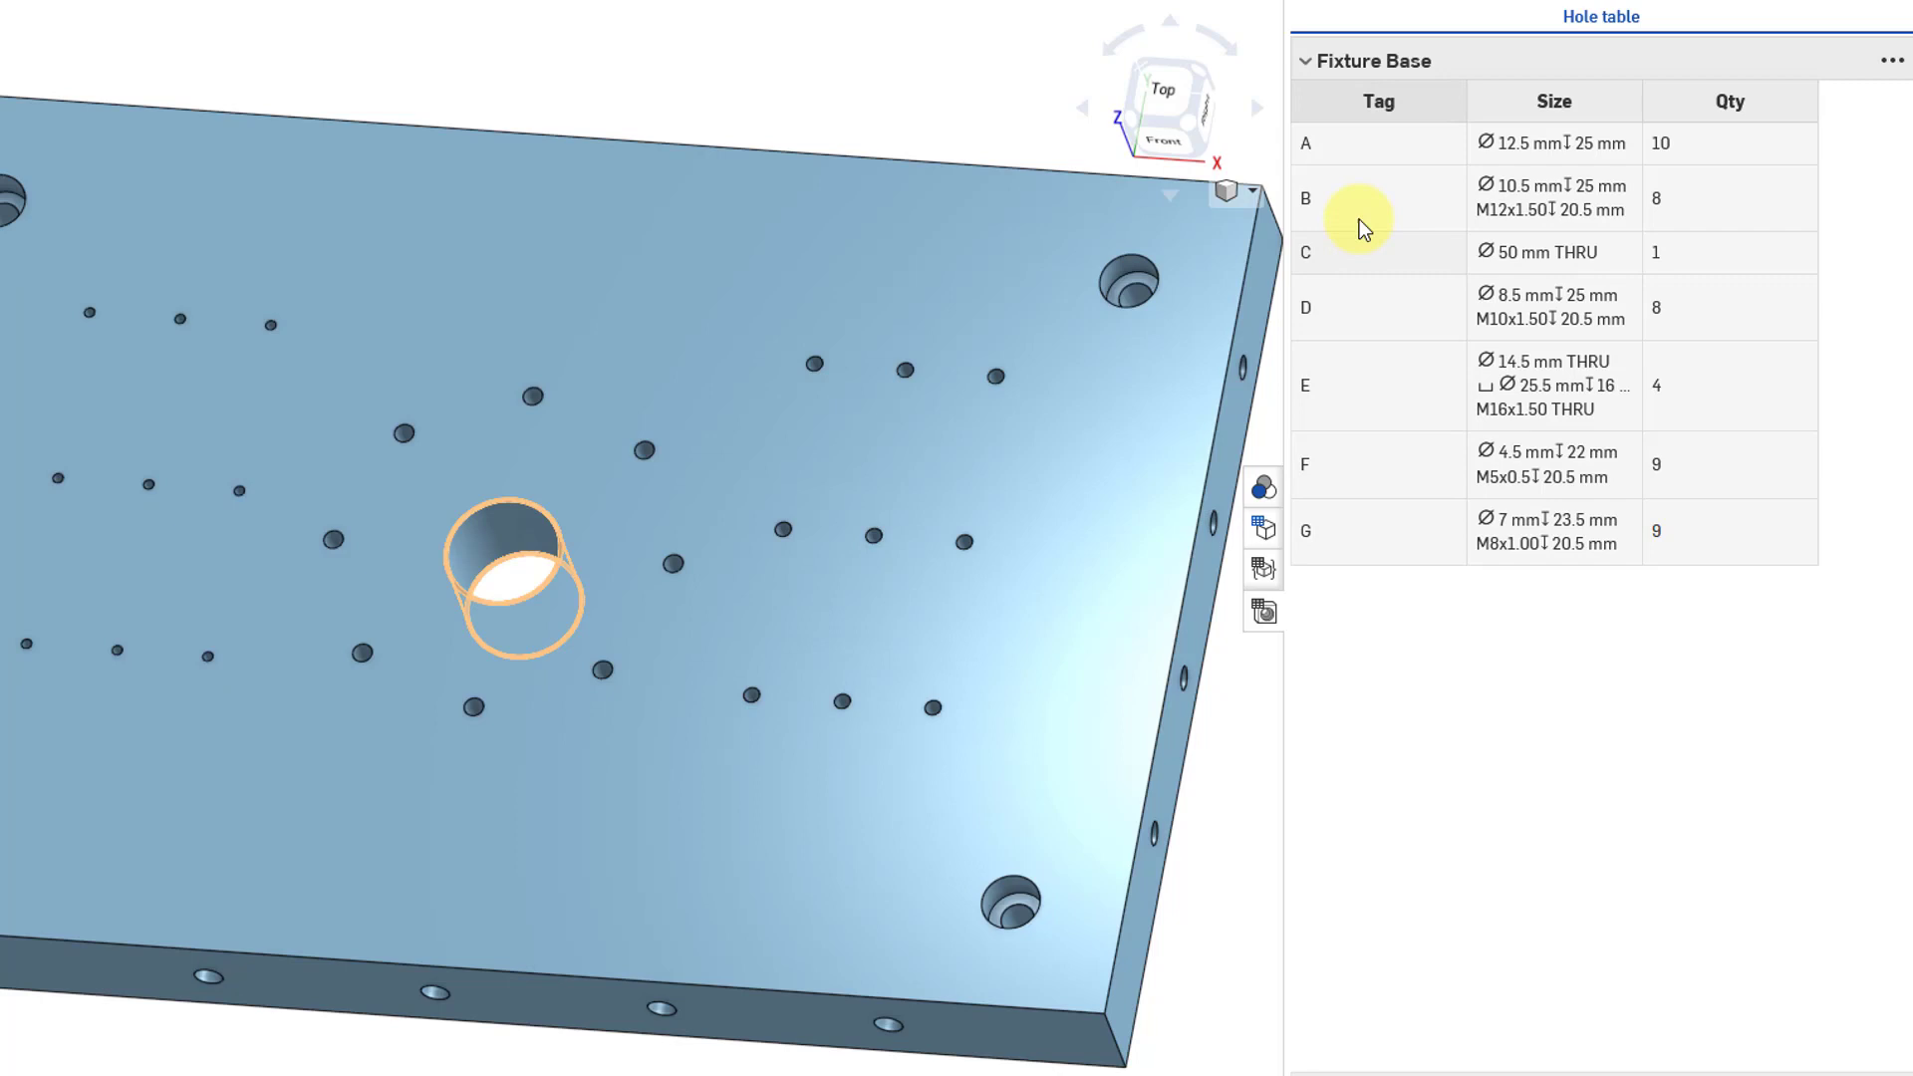
mouse_move(1340, 155)
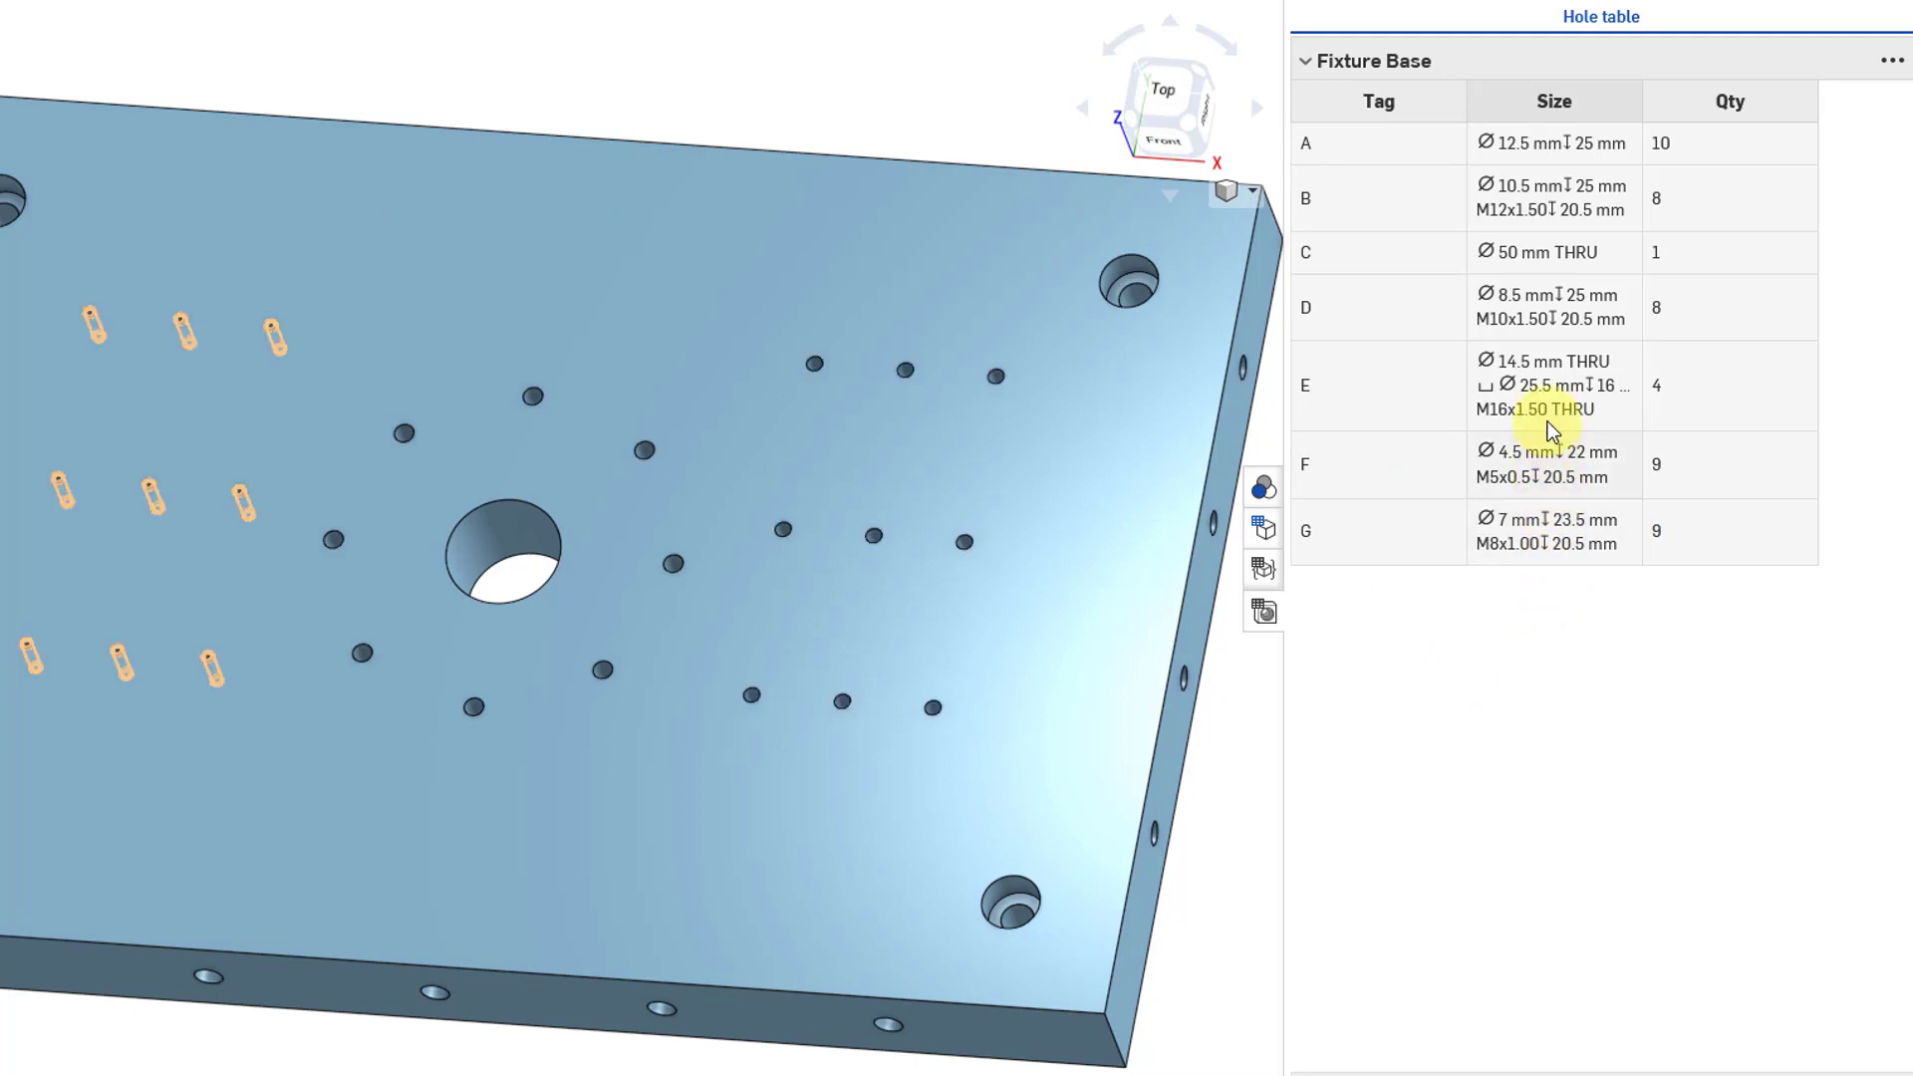
mouse_move(1548, 390)
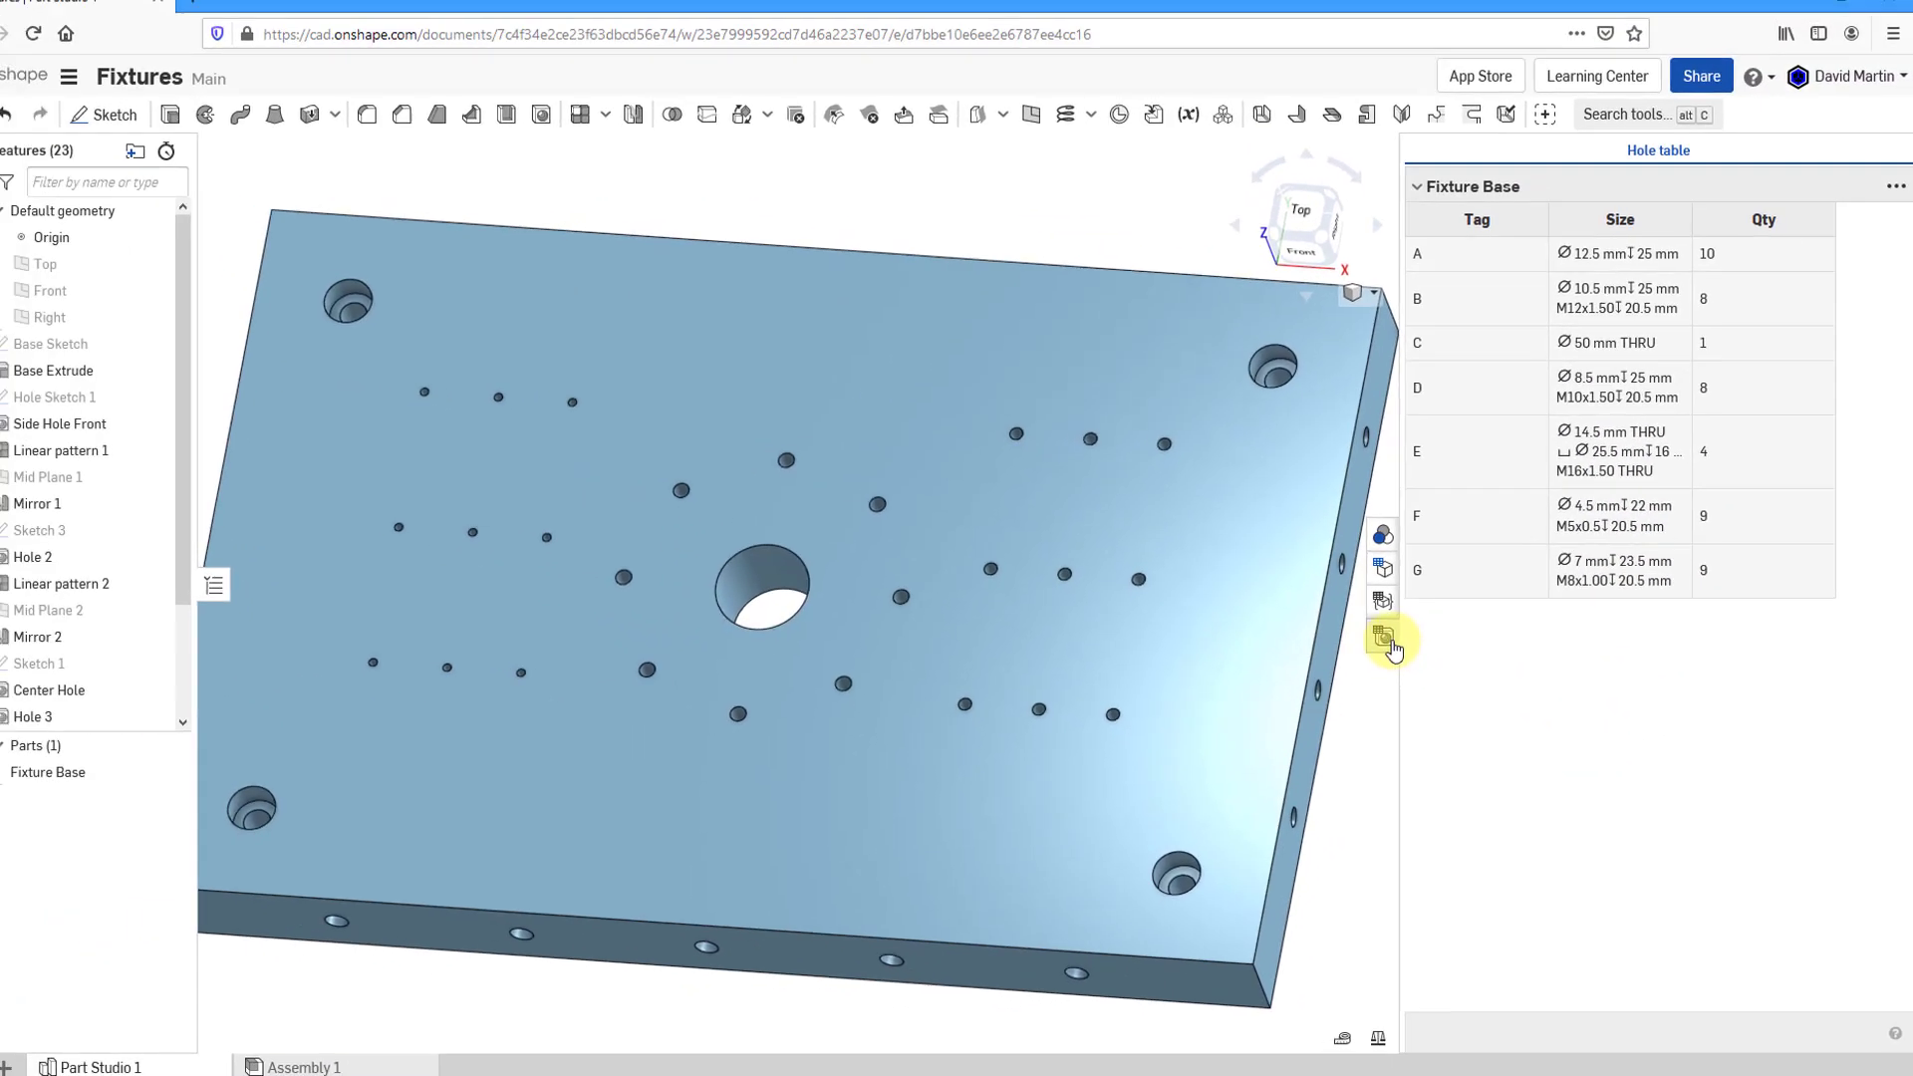
- Close the hole table and start Create Drawing from the Fixture Base part's context menu
left_click(1385, 640)
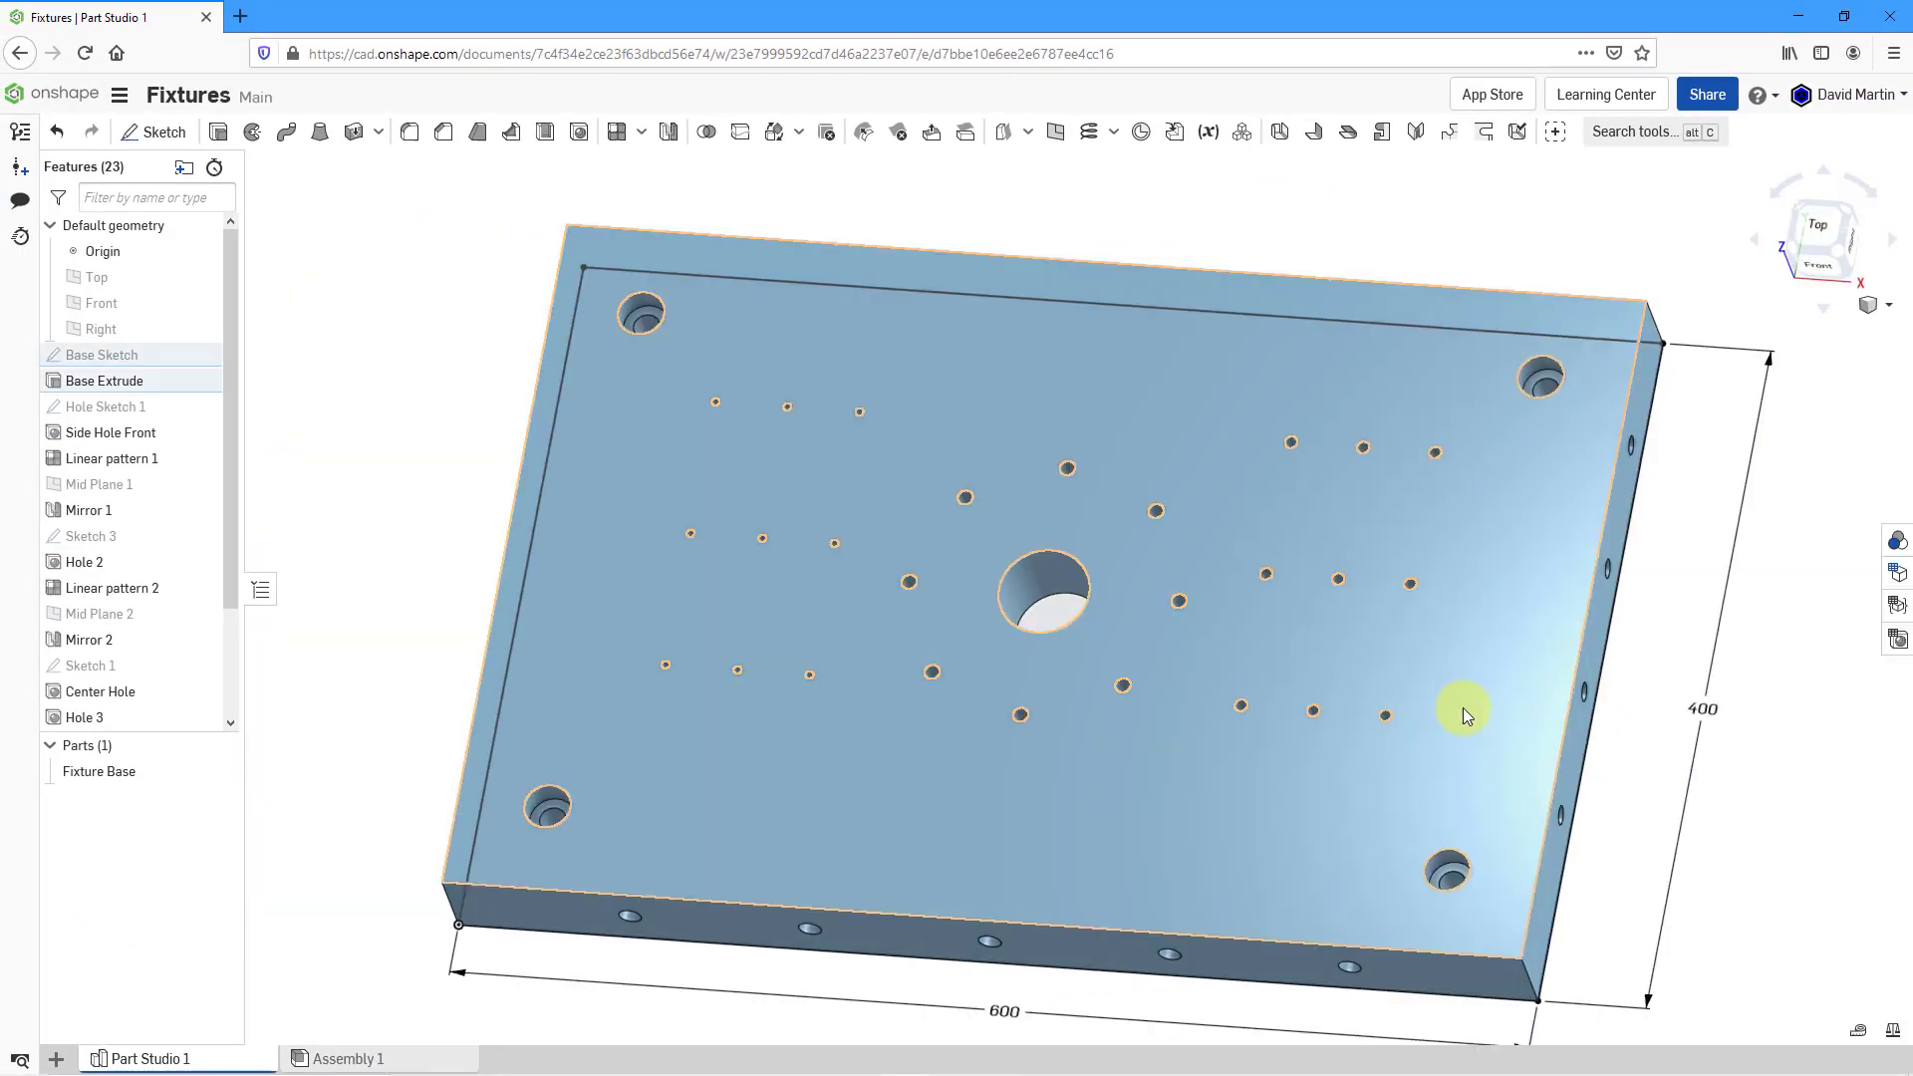
left_click(436, 638)
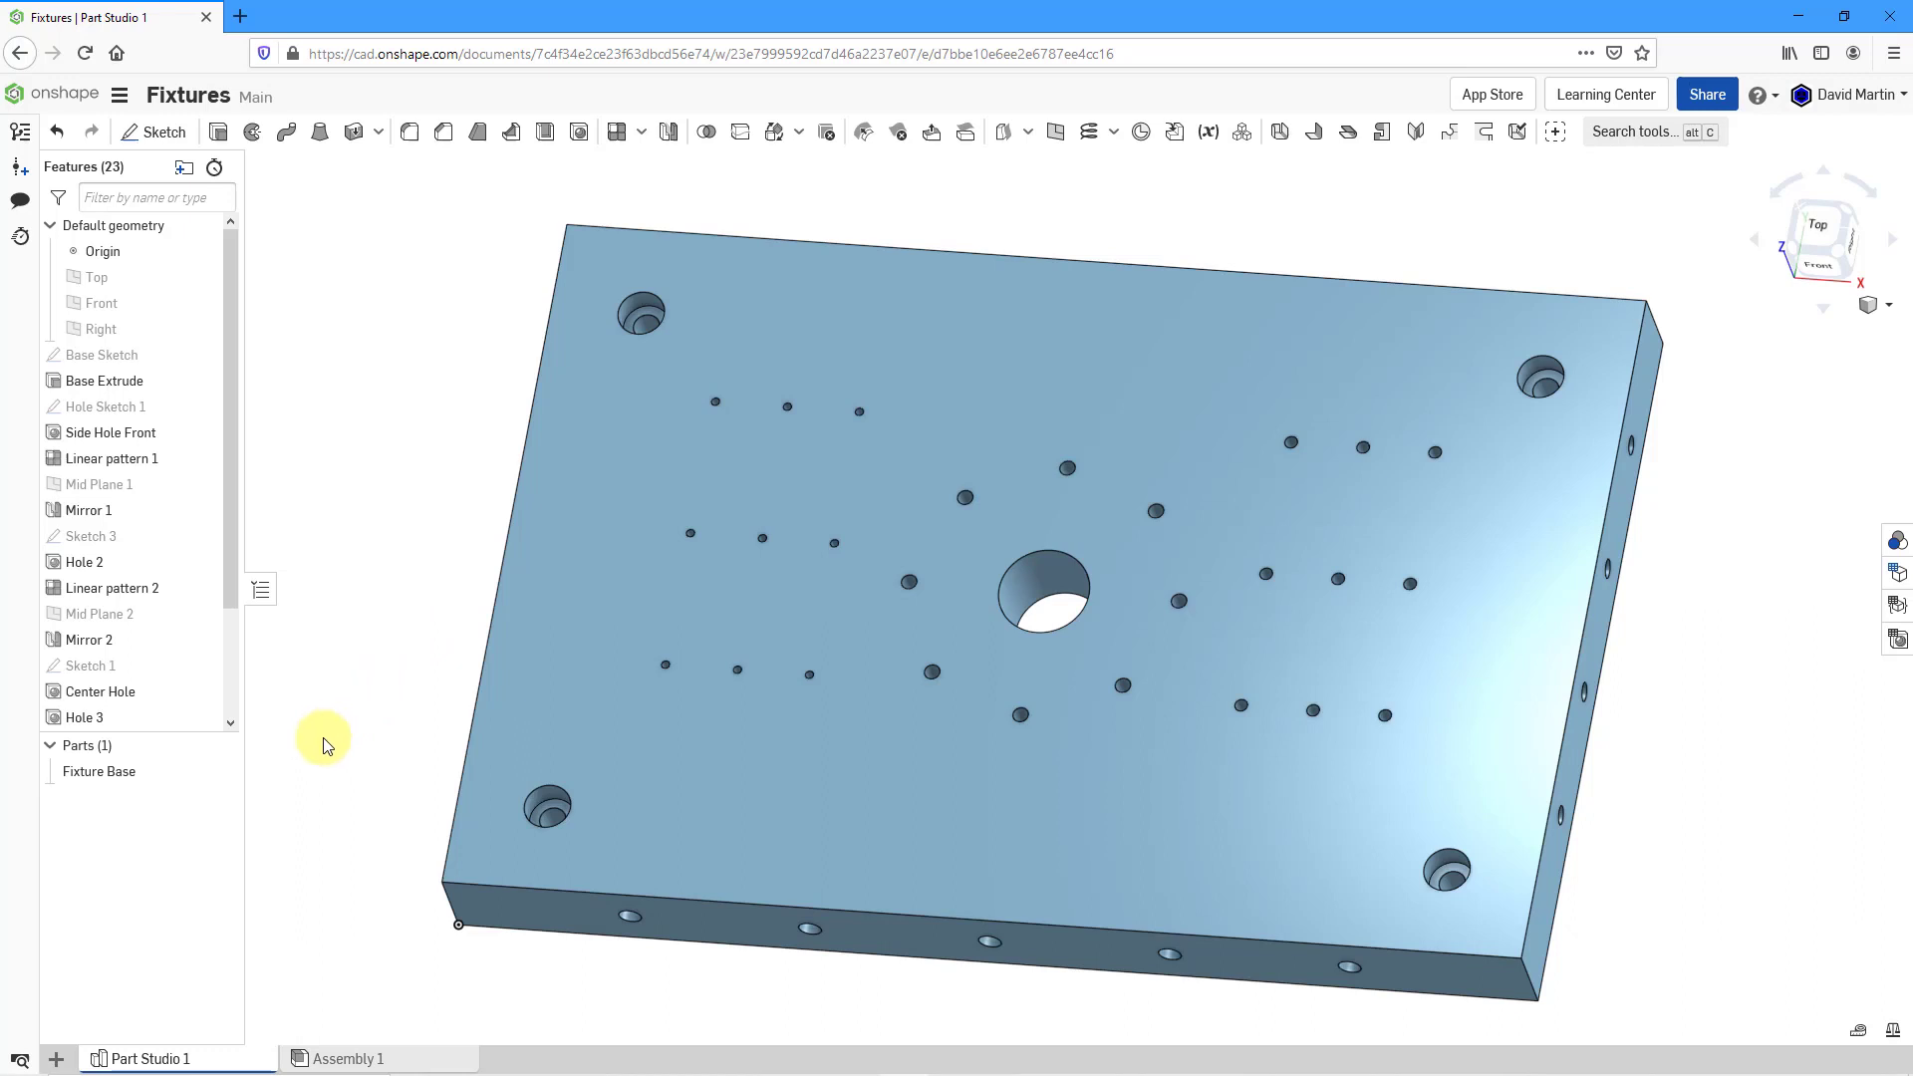
left_click(126, 775)
right_click(126, 776)
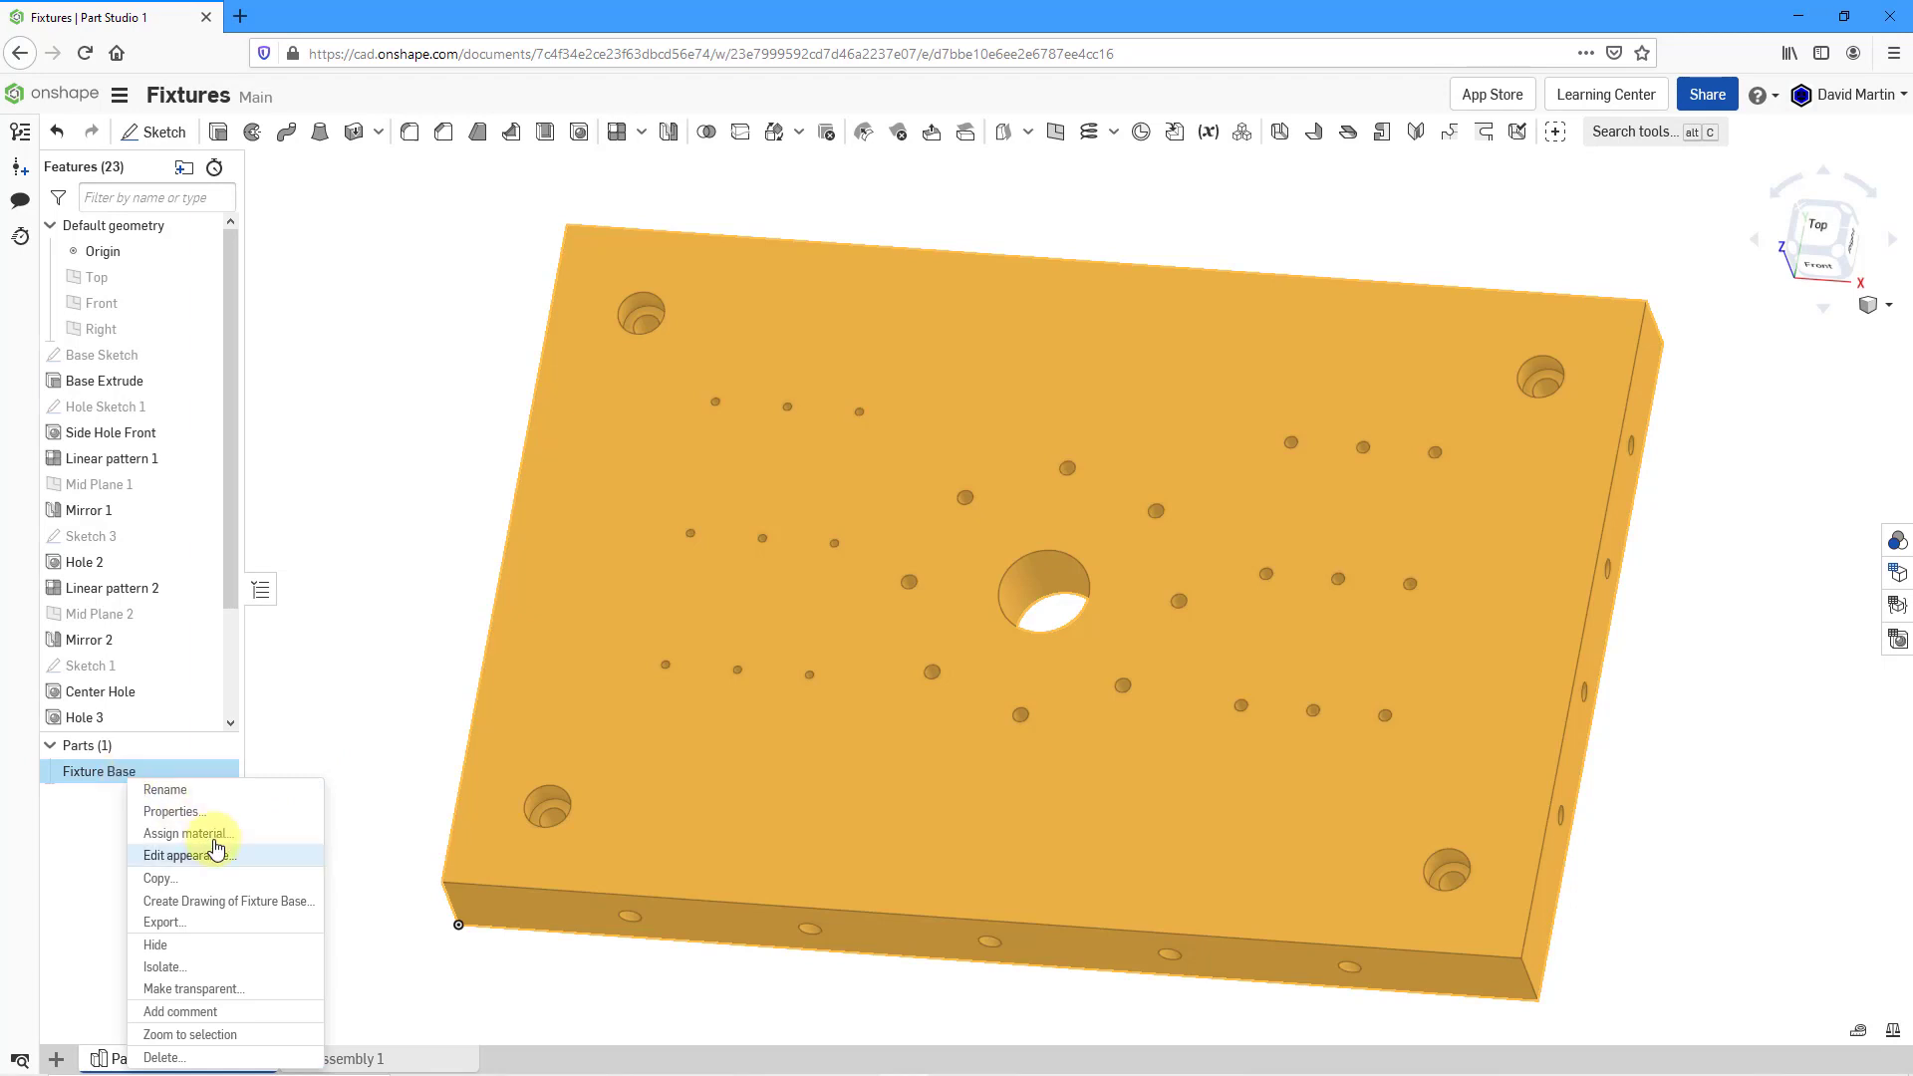
left_click(255, 910)
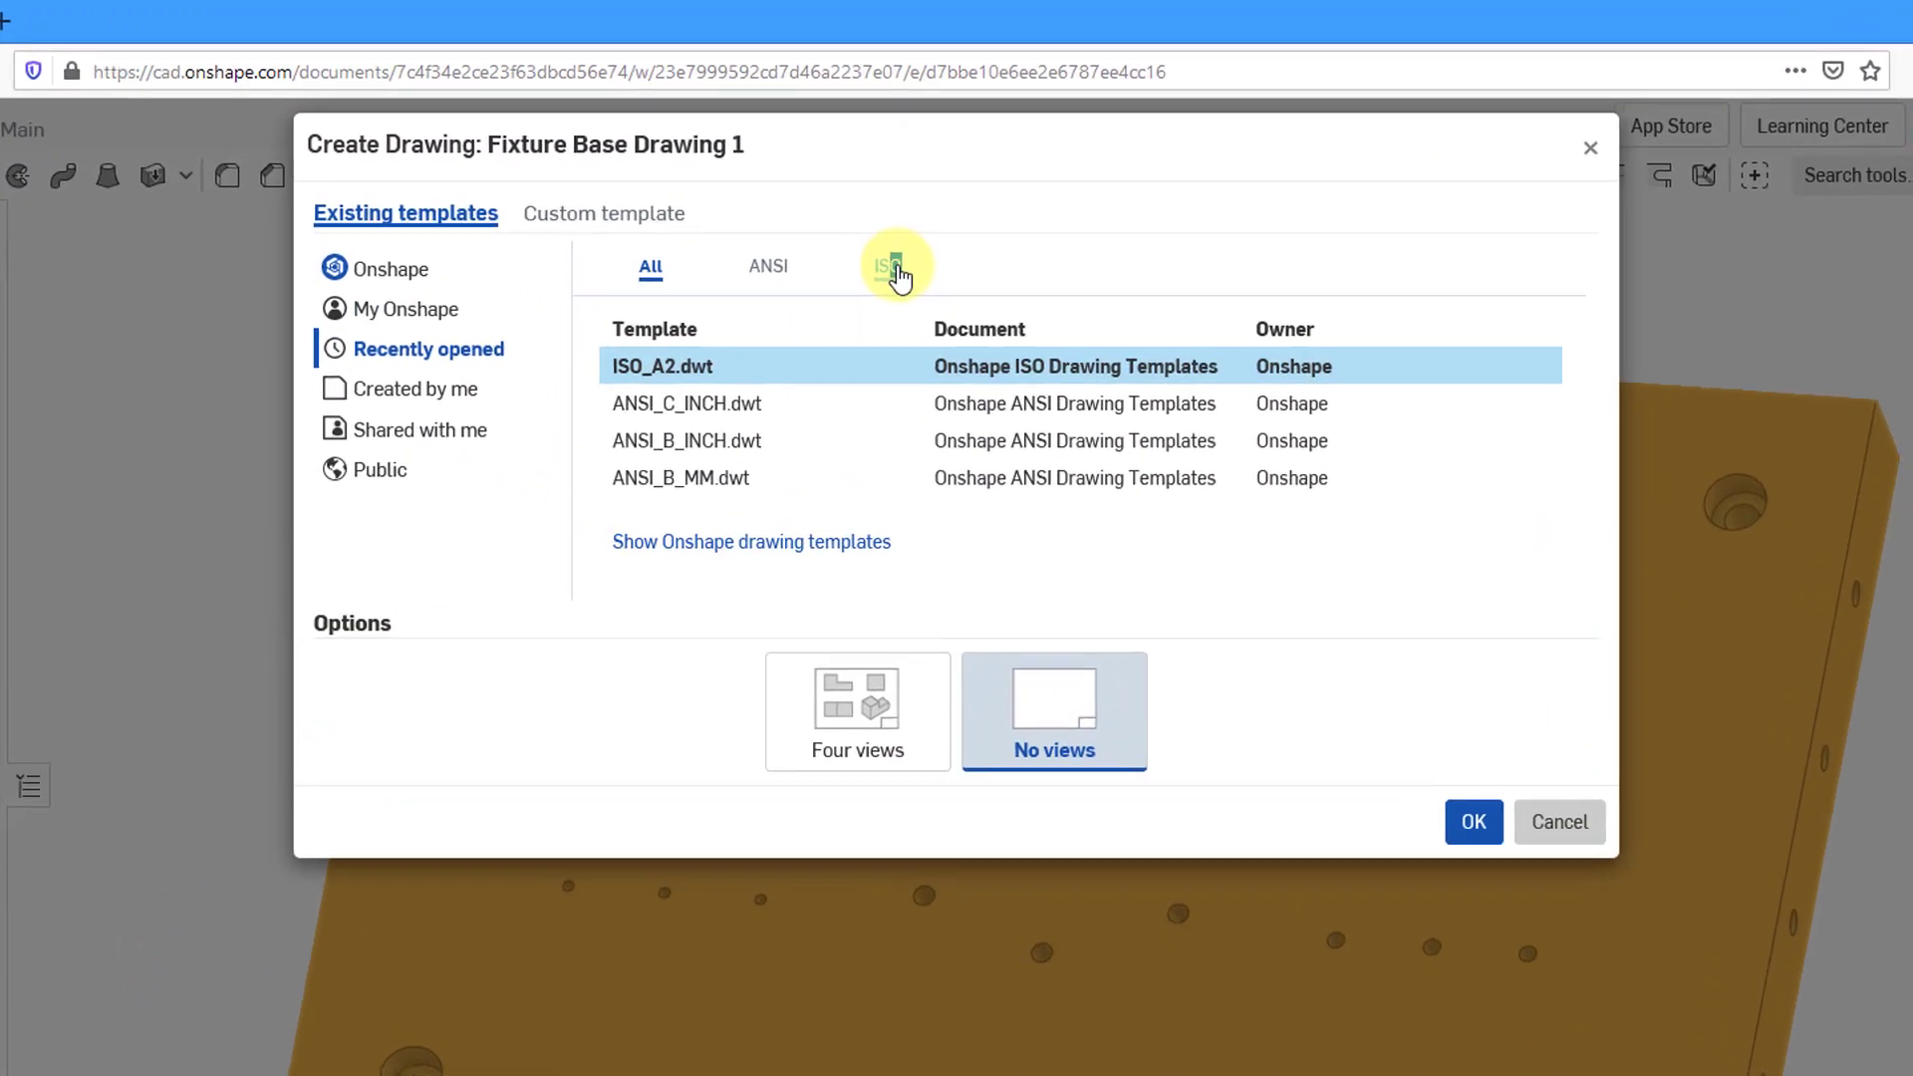
- Create the drawing from the ISO_A2.dwt template with no views
left_click(904, 199)
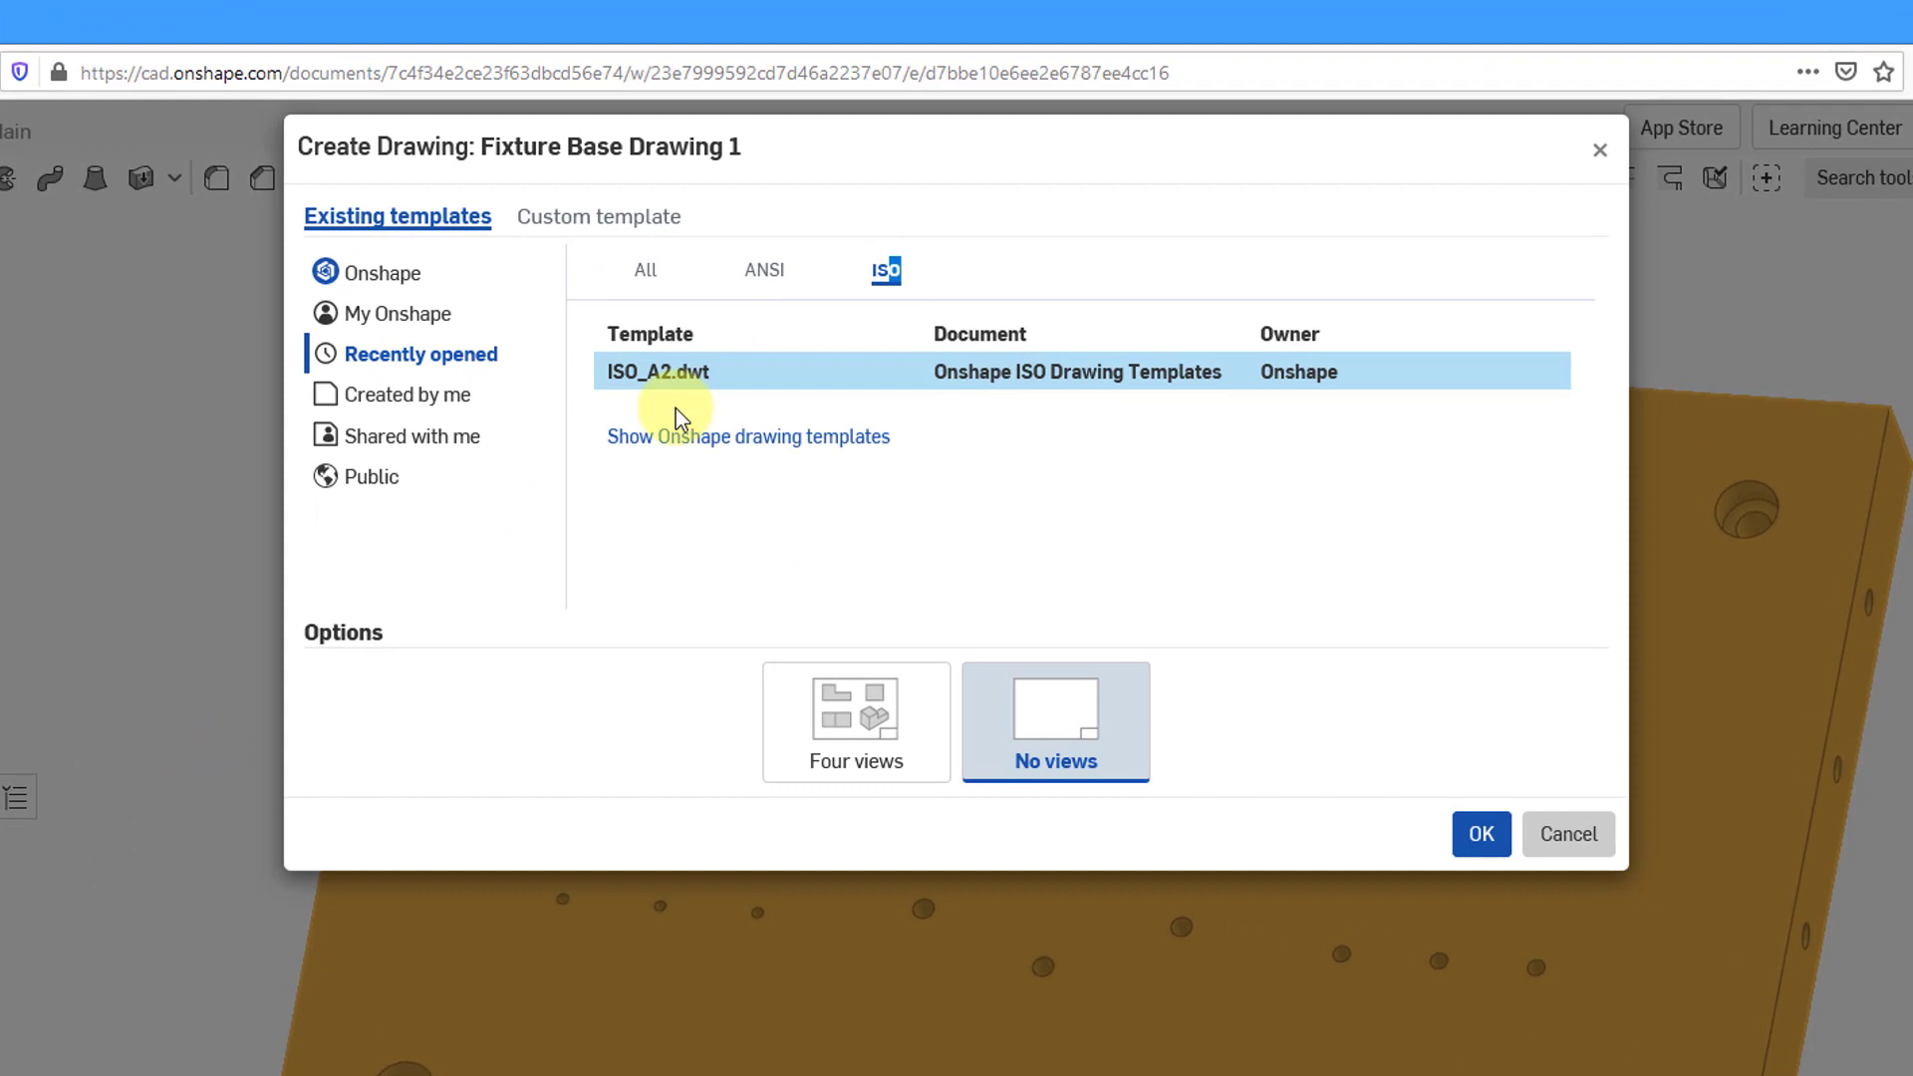
left_click(660, 442)
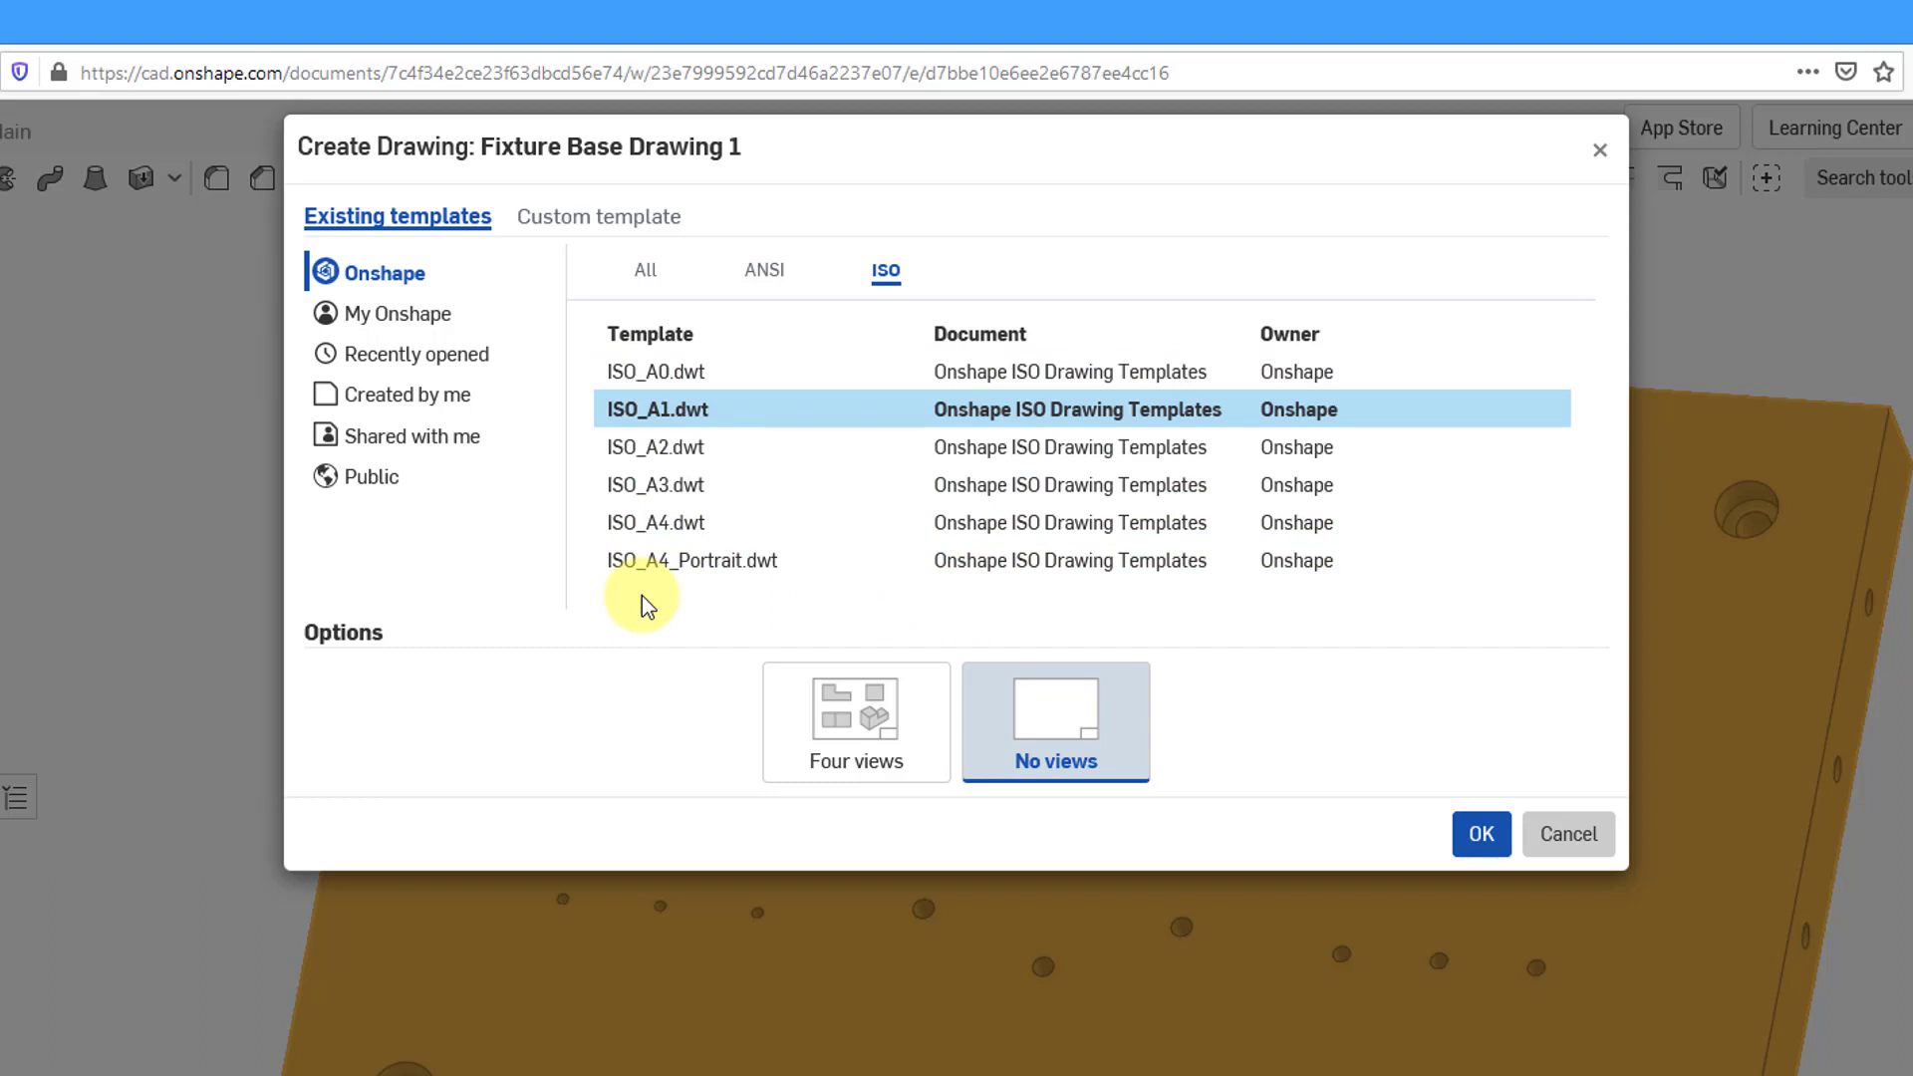
left_click(662, 446)
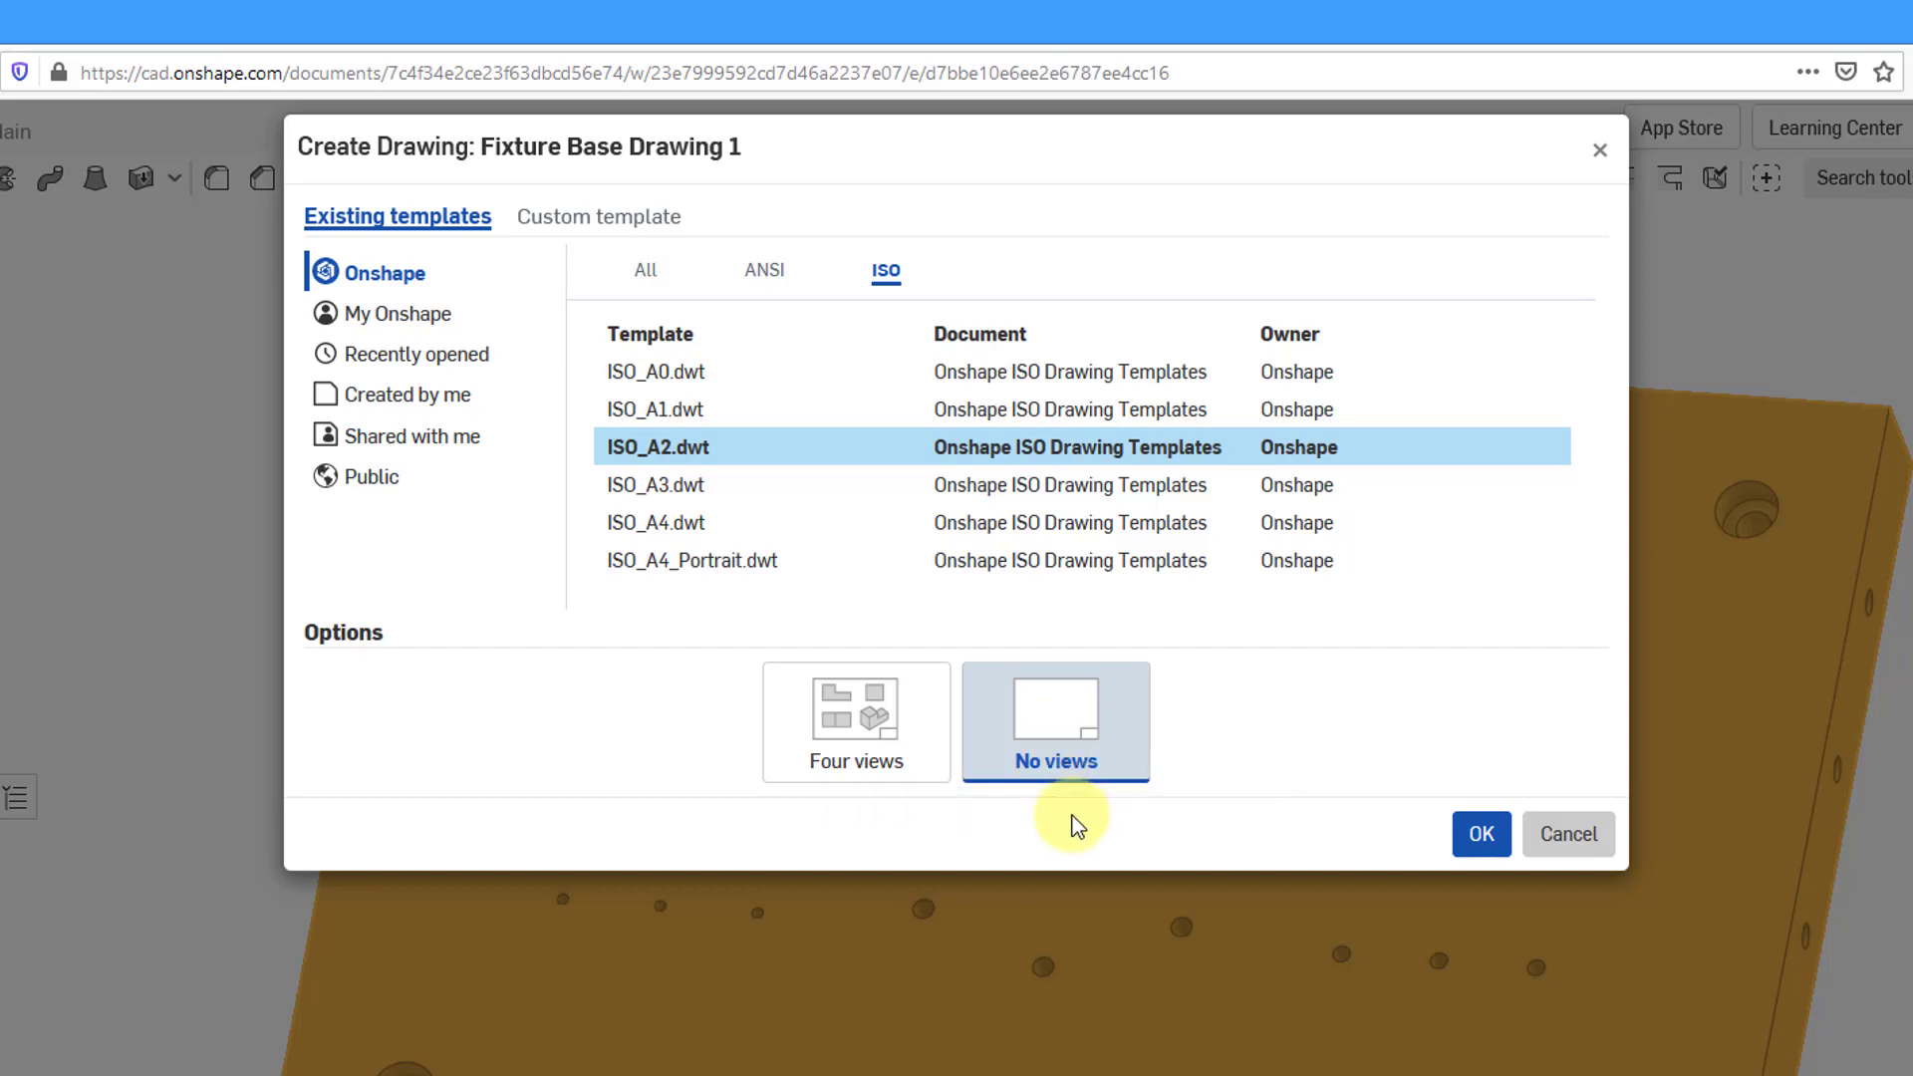
left_click(1476, 837)
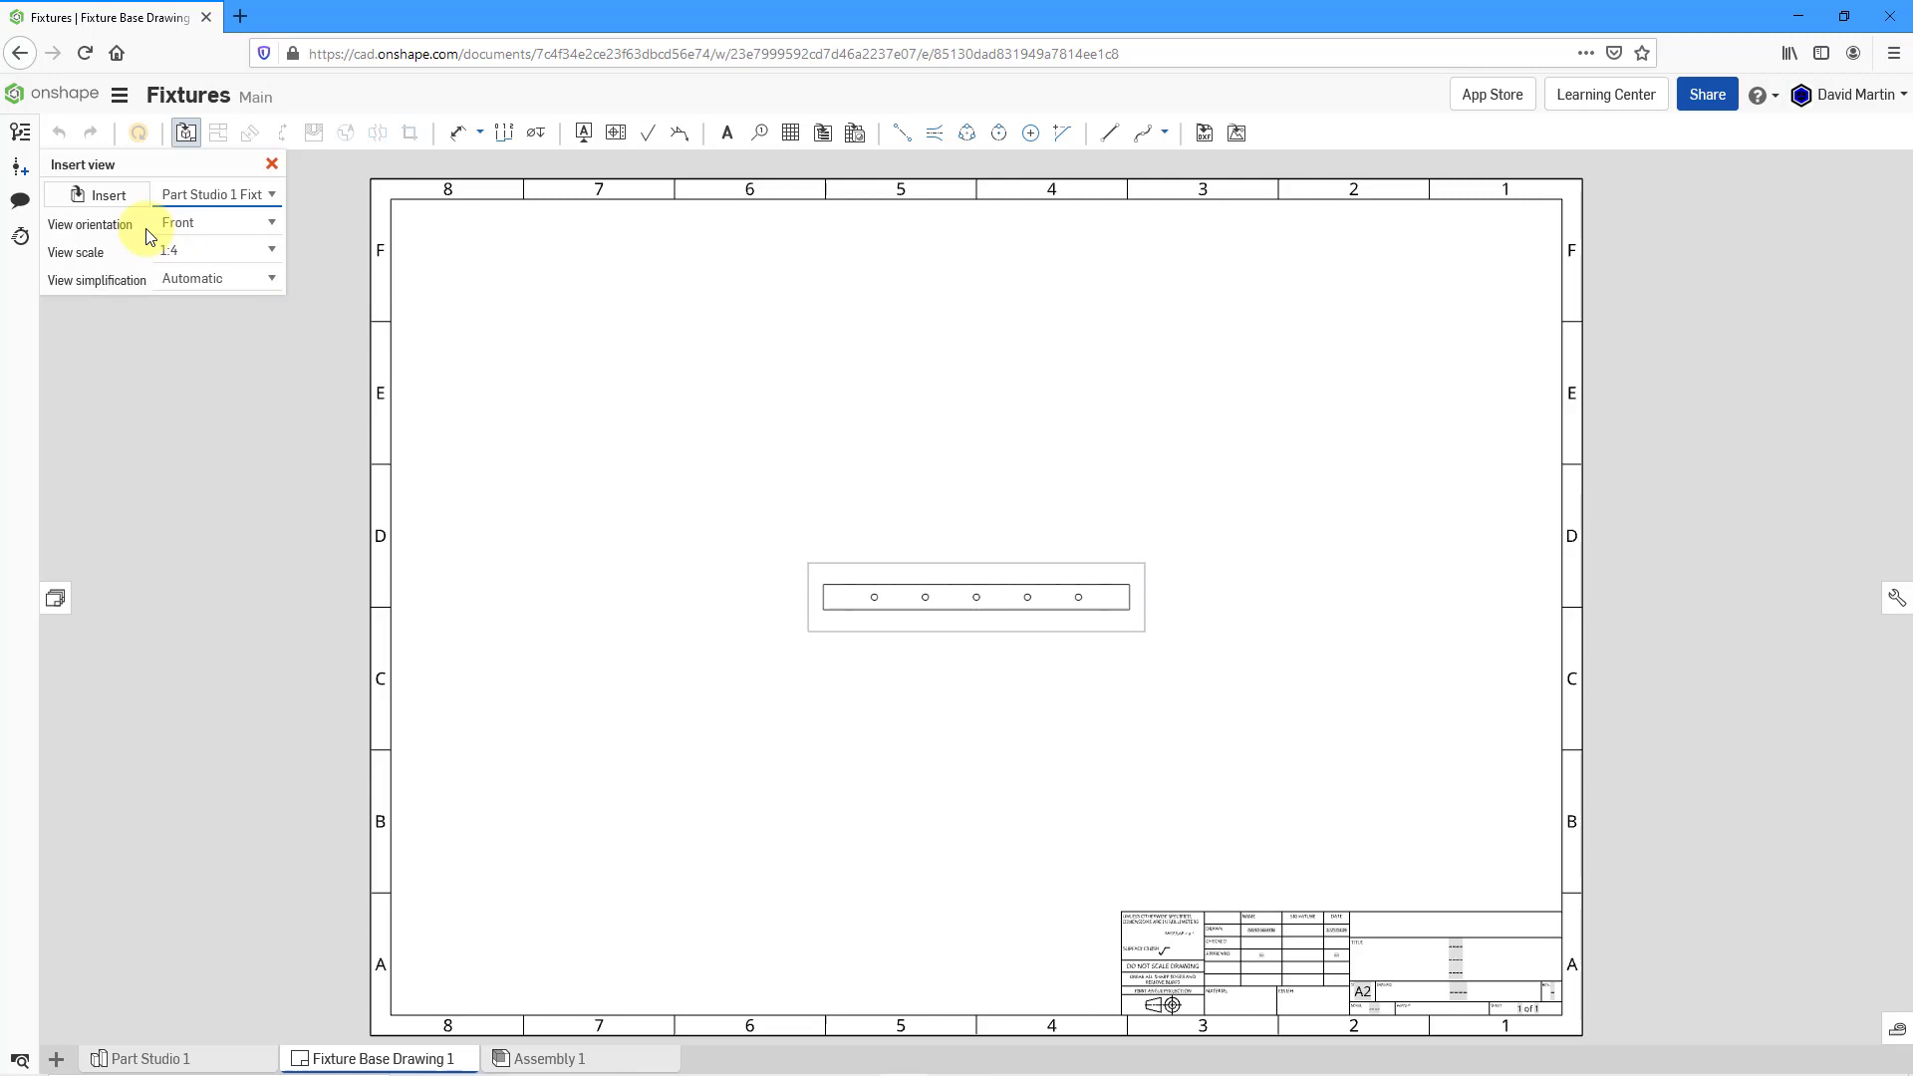
- Insert a Top view at 1:2 scale near the sheet centre
left_click(214, 231)
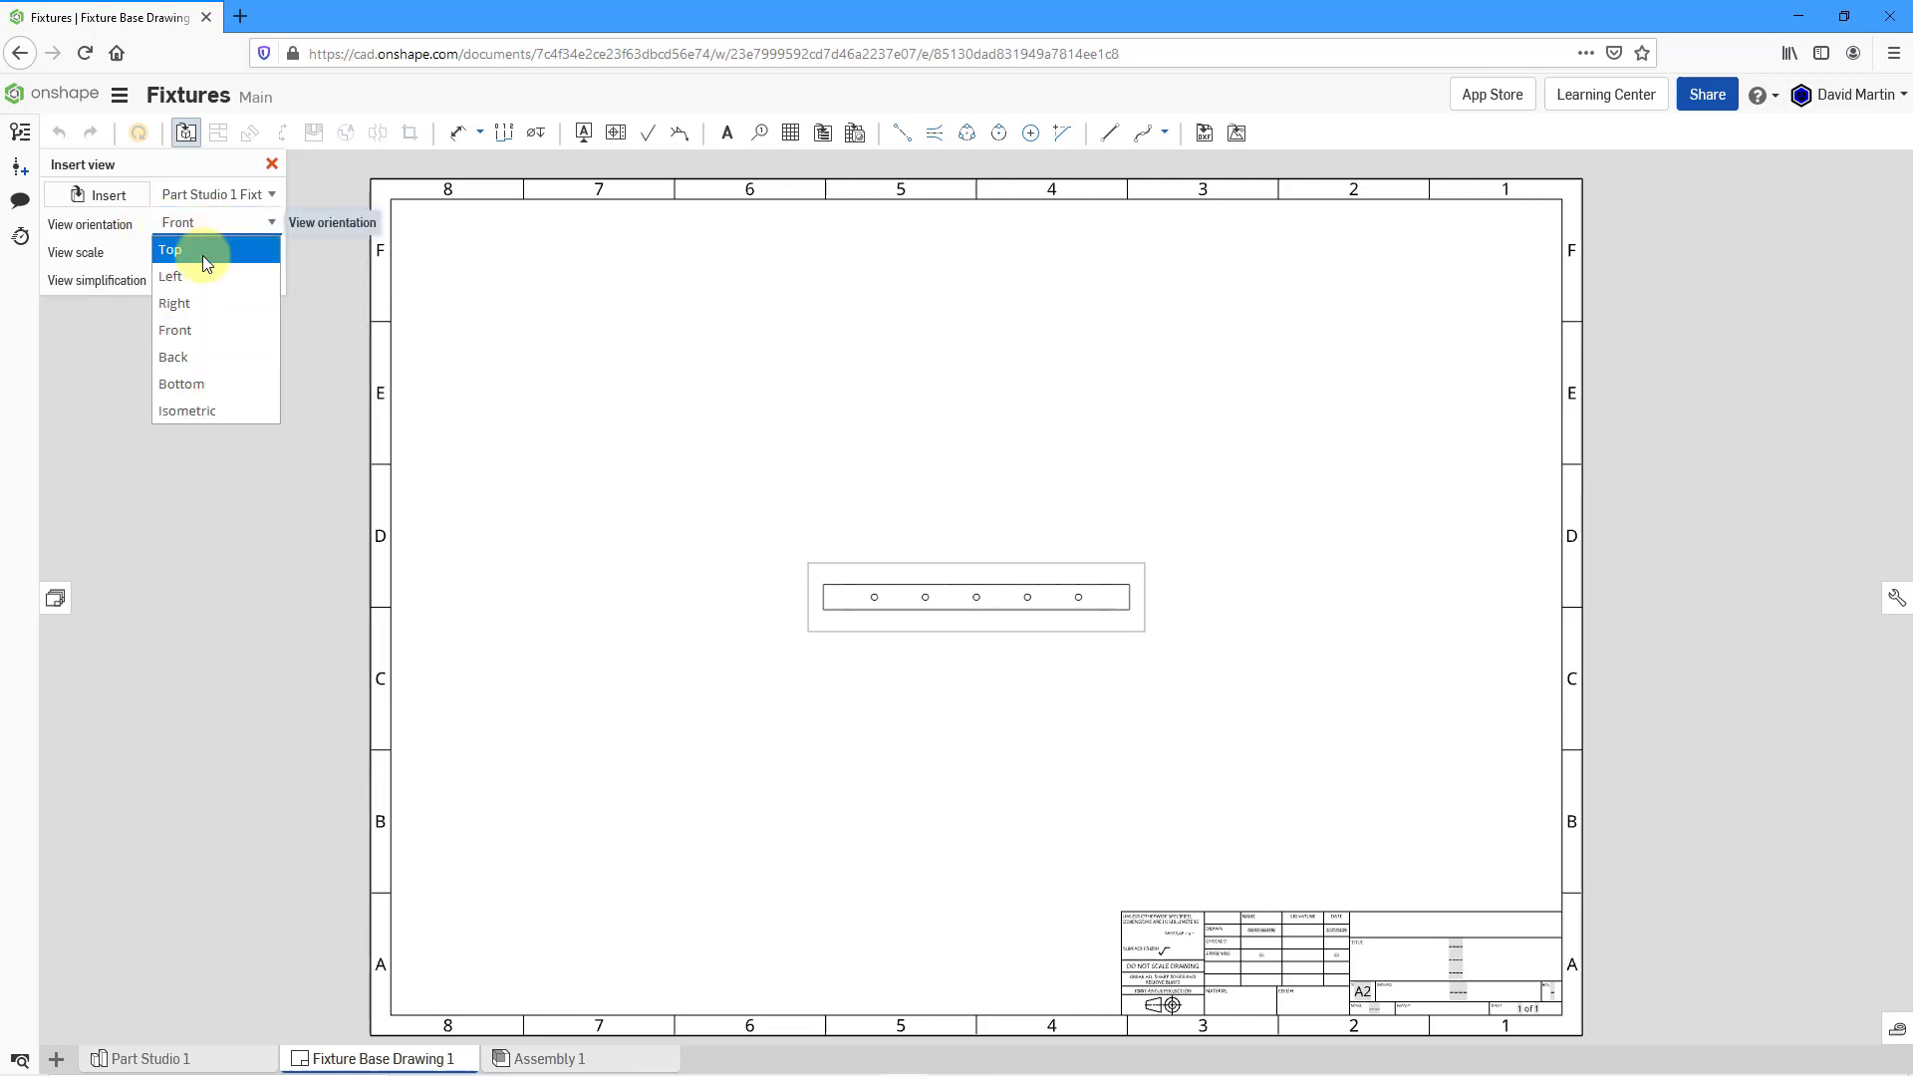
left_click(171, 249)
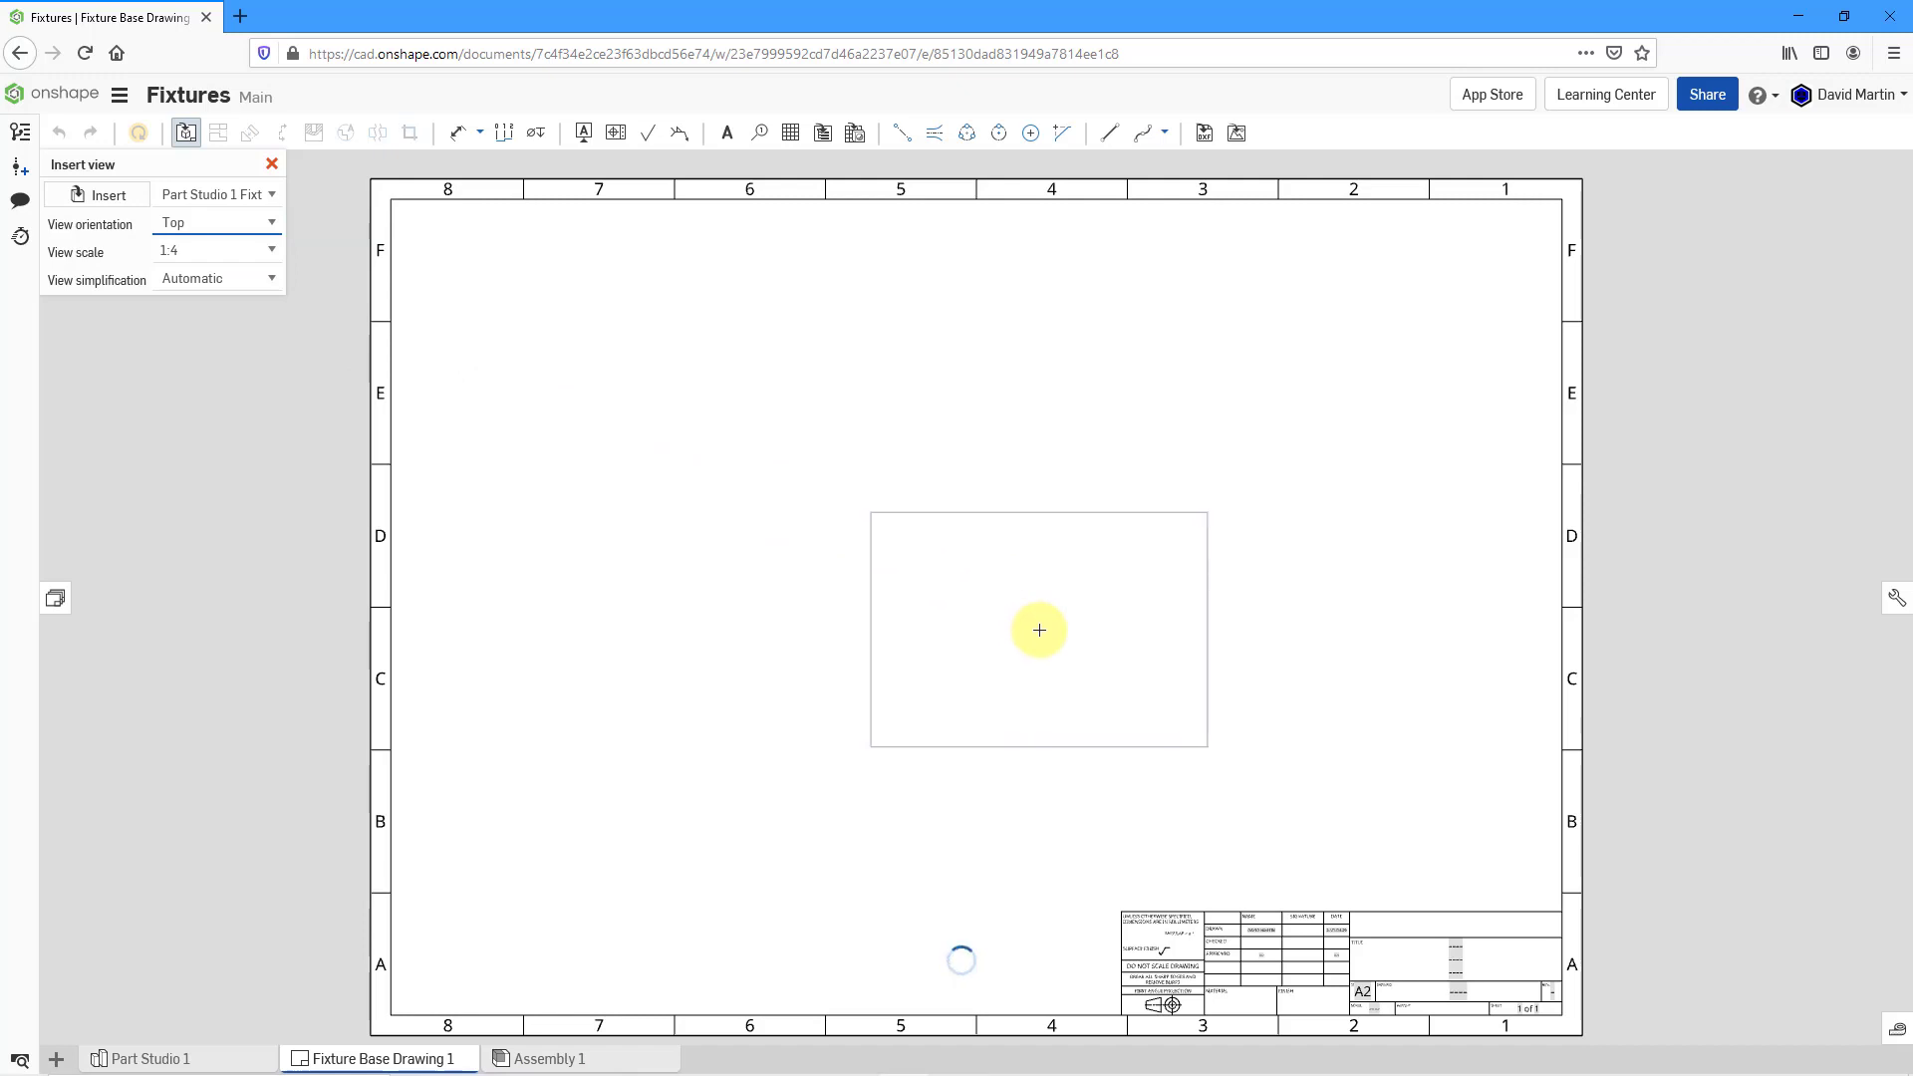
left_click(990, 606)
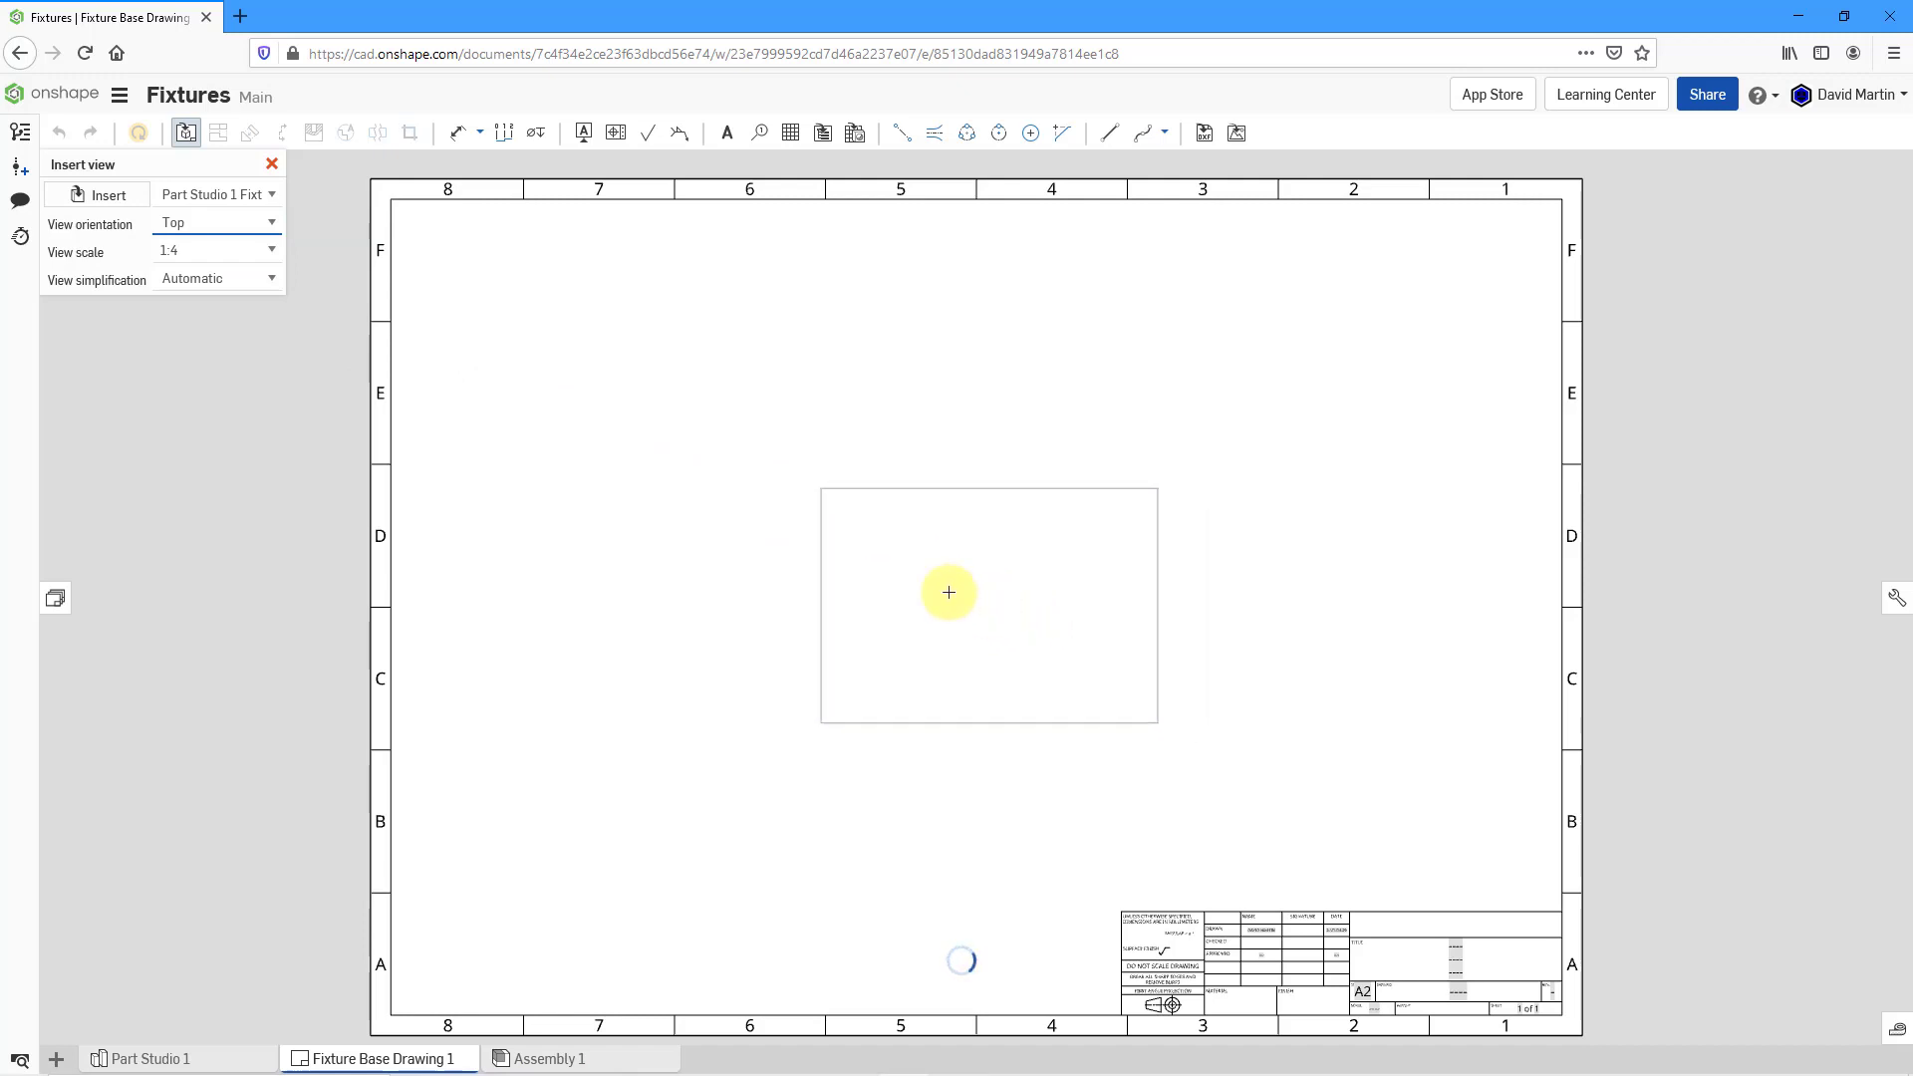
left_click(267, 257)
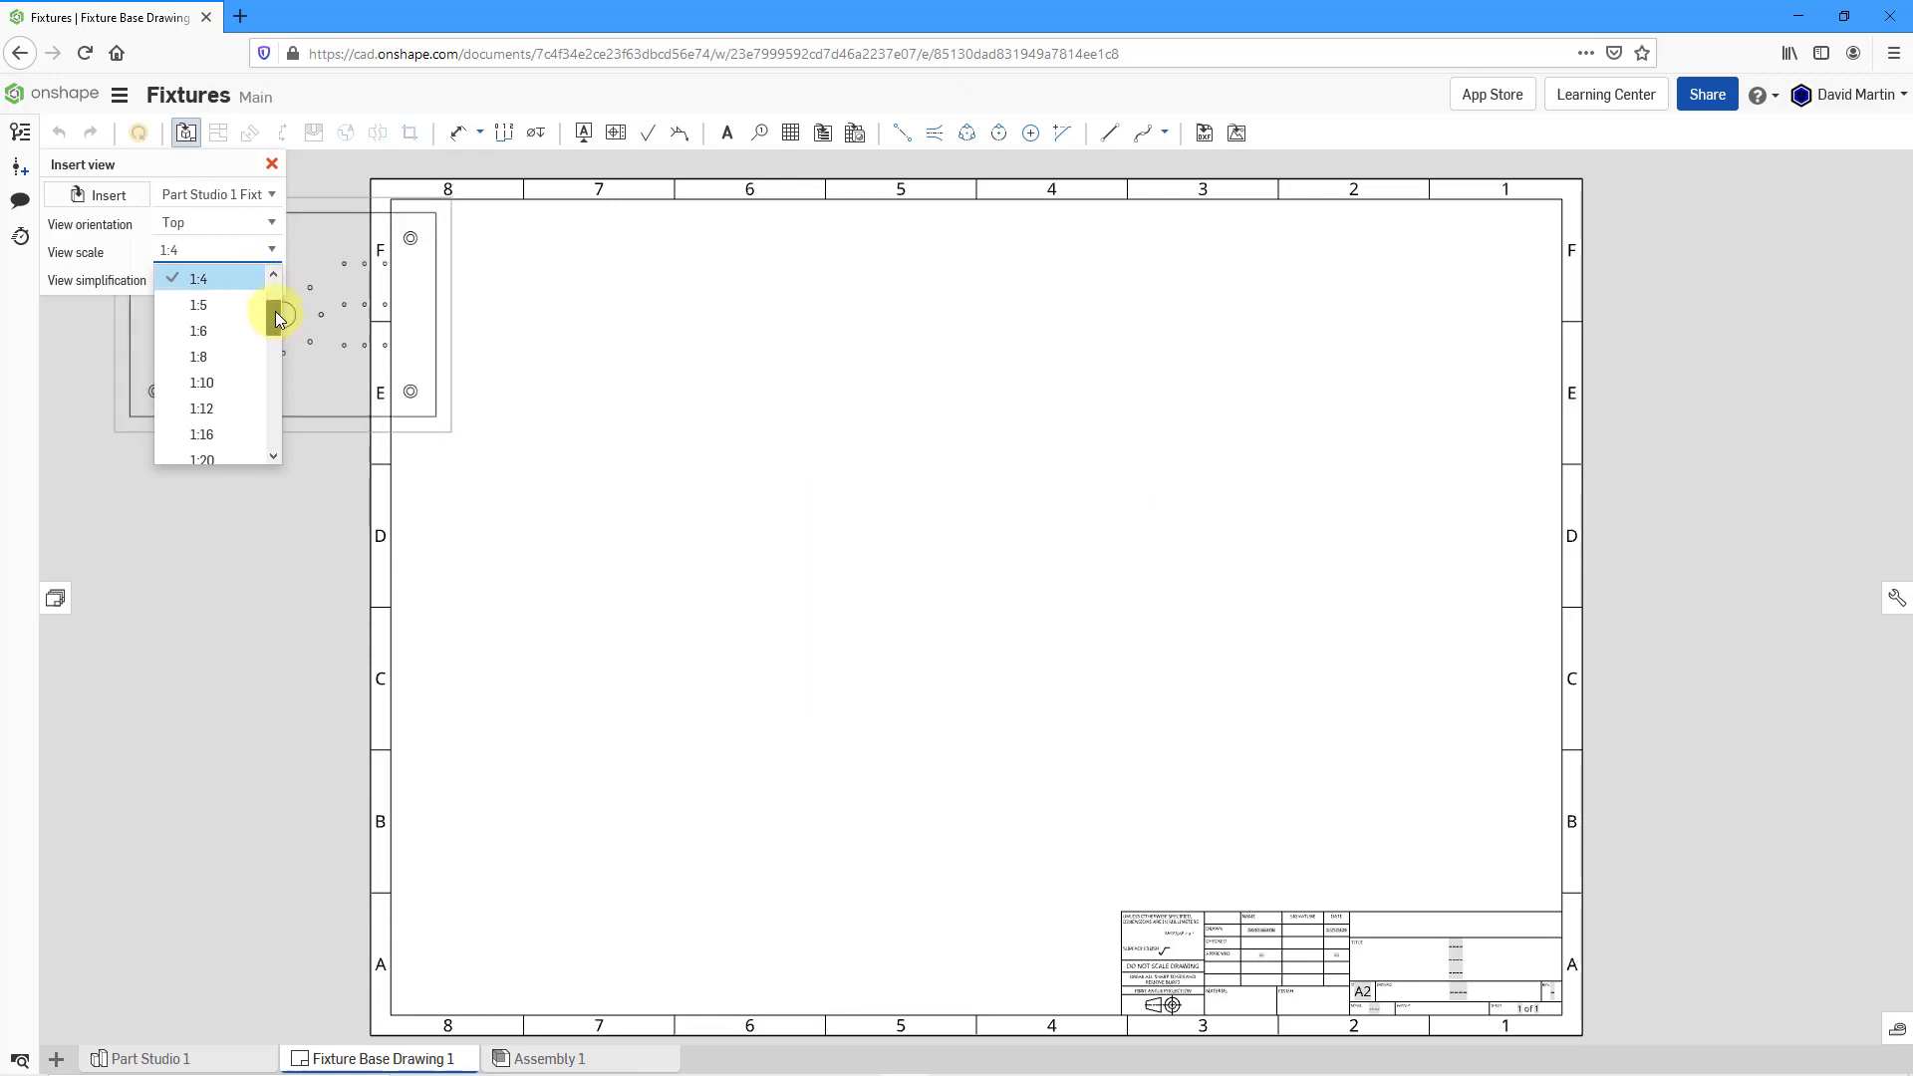
left_click_drag(277, 317, 273, 299)
left_click(206, 305)
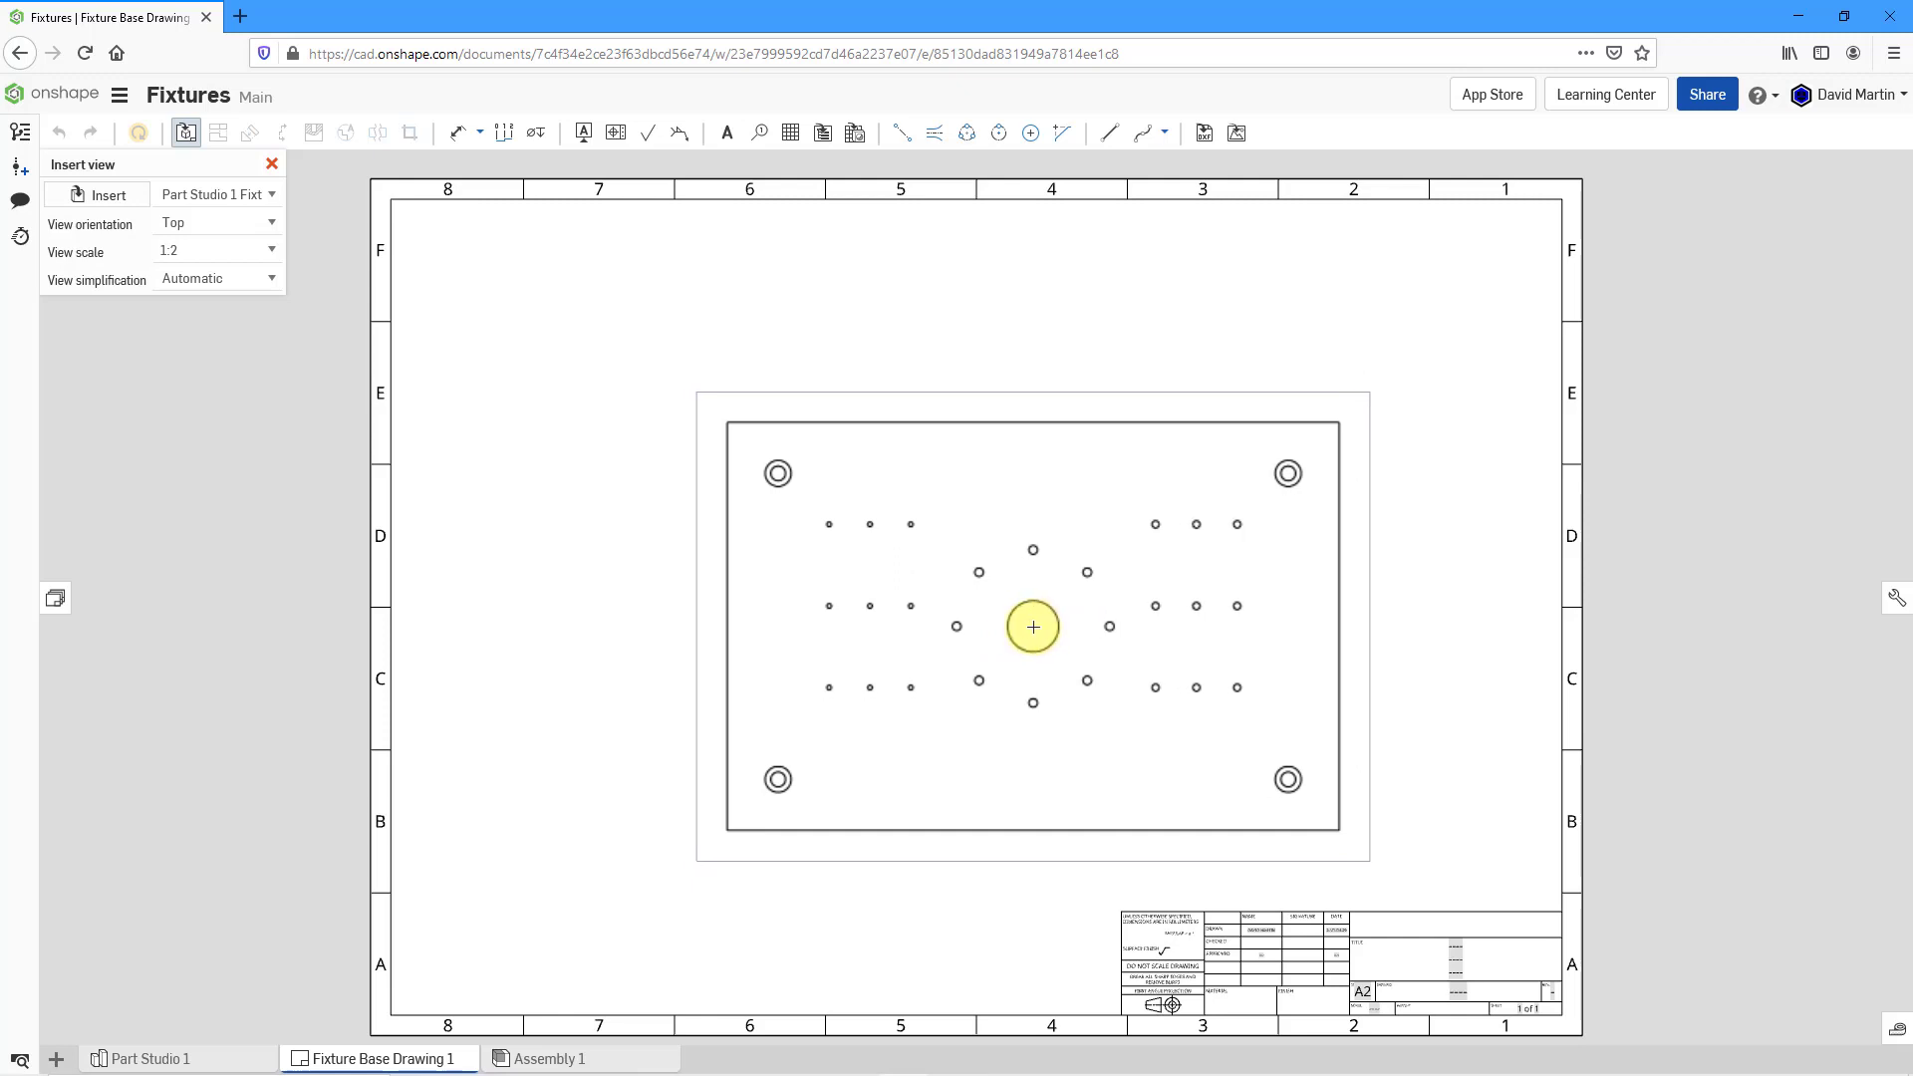
- Place the 1:2 top view, then project a left view to its right and a front view above it
left_click(1033, 626)
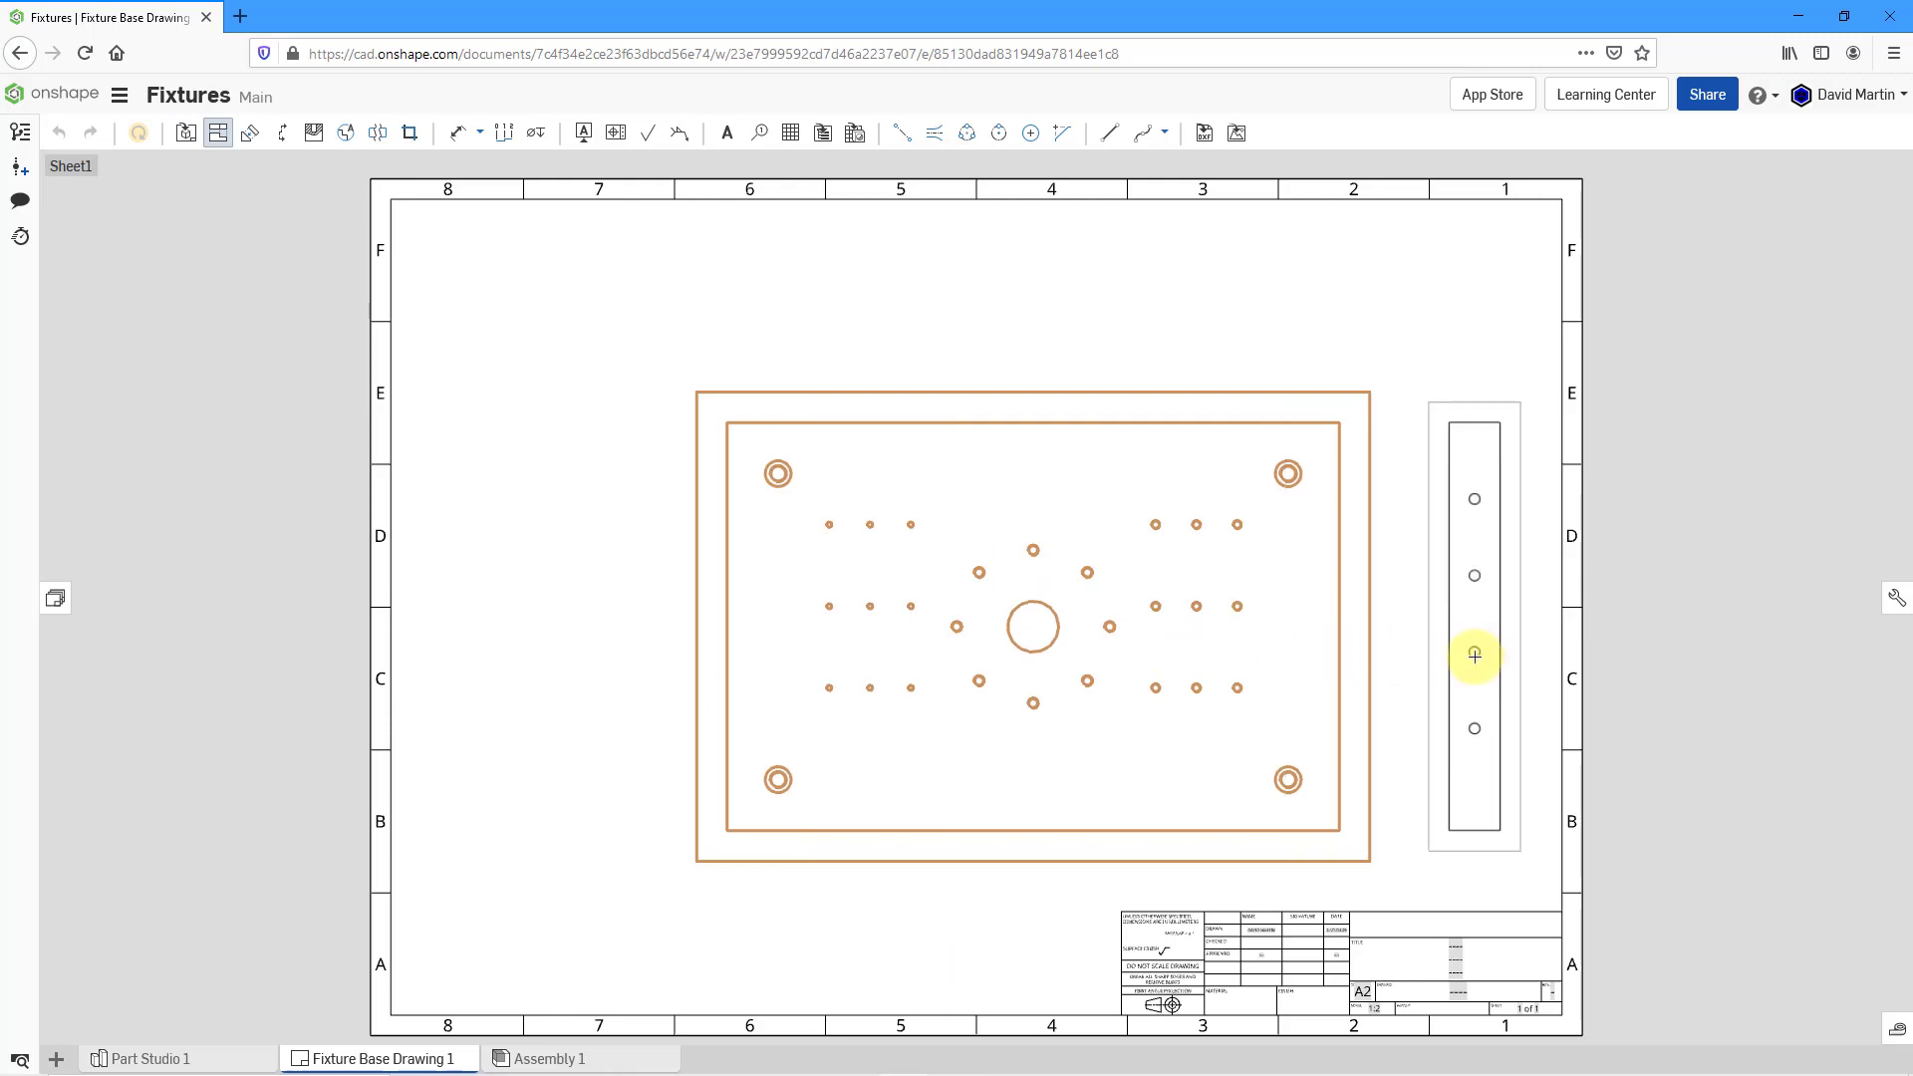
left_click(1474, 655)
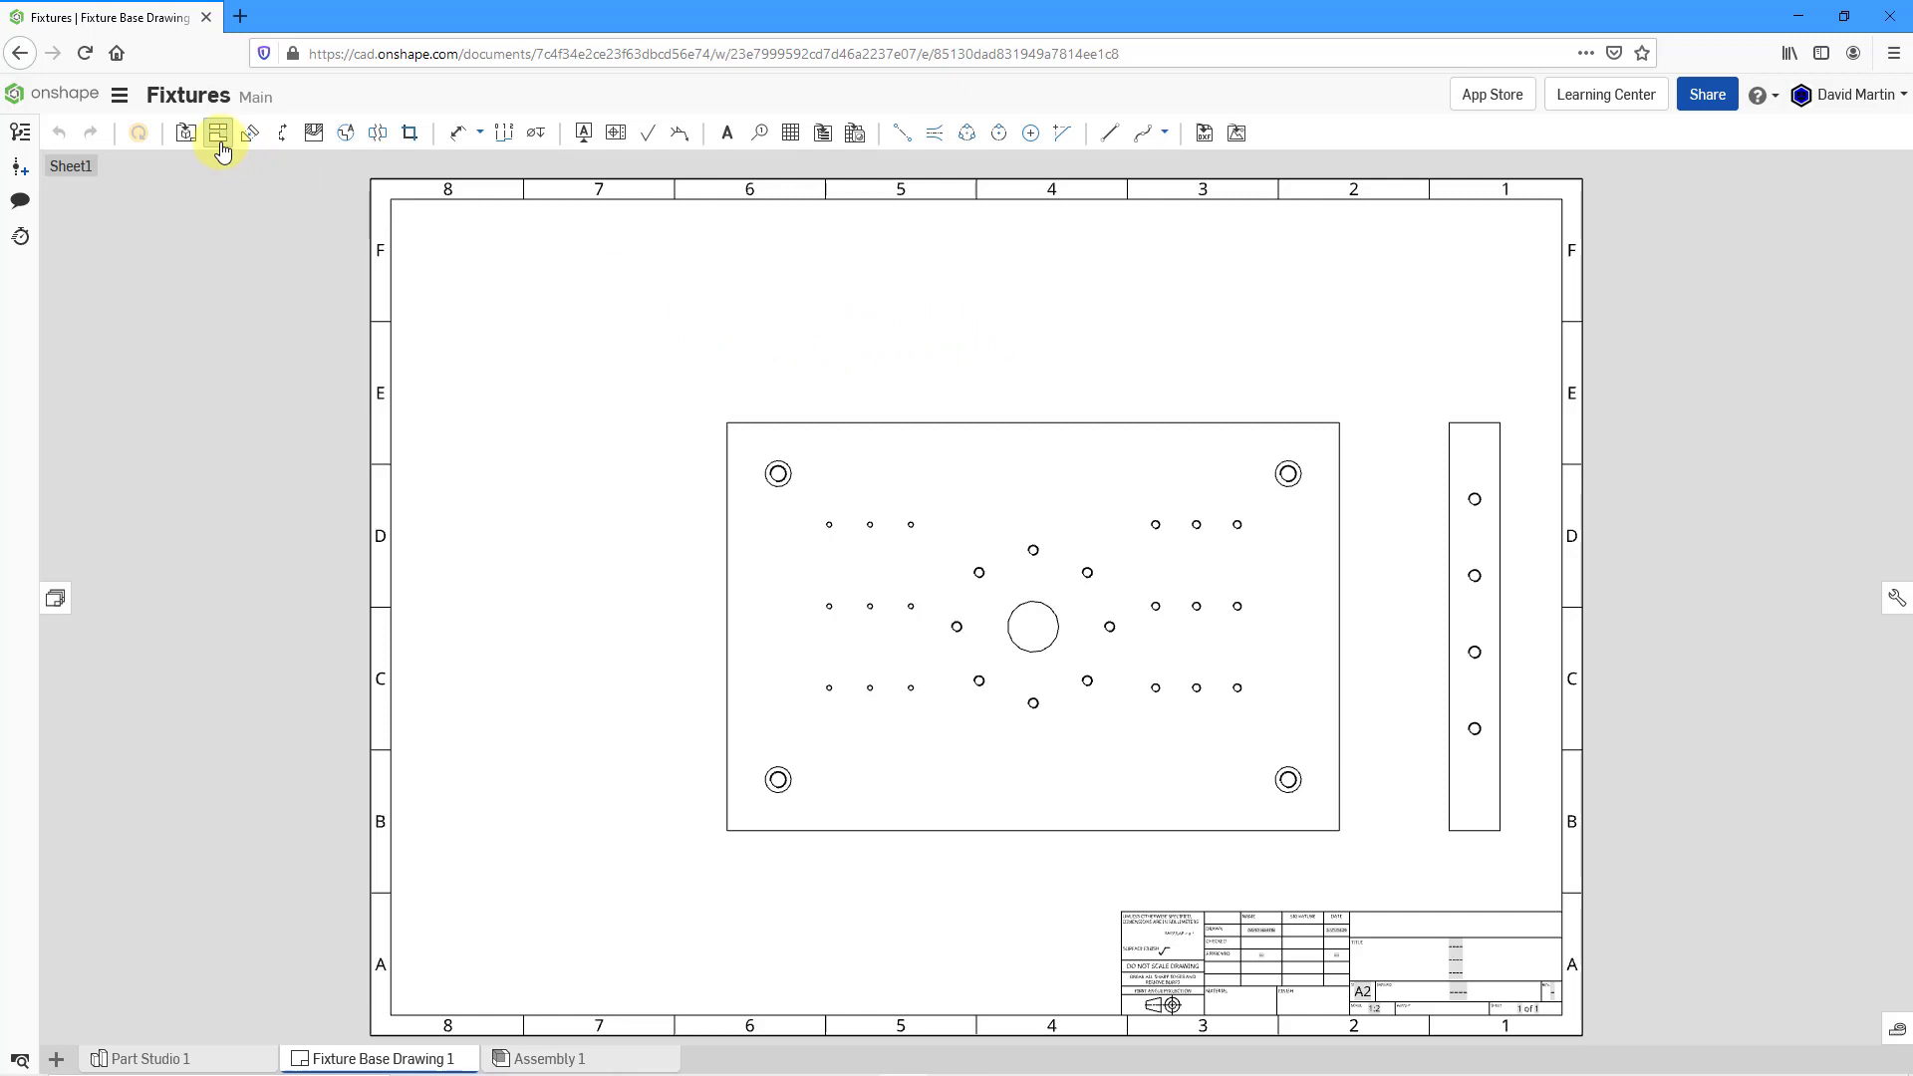
left_click(930, 525)
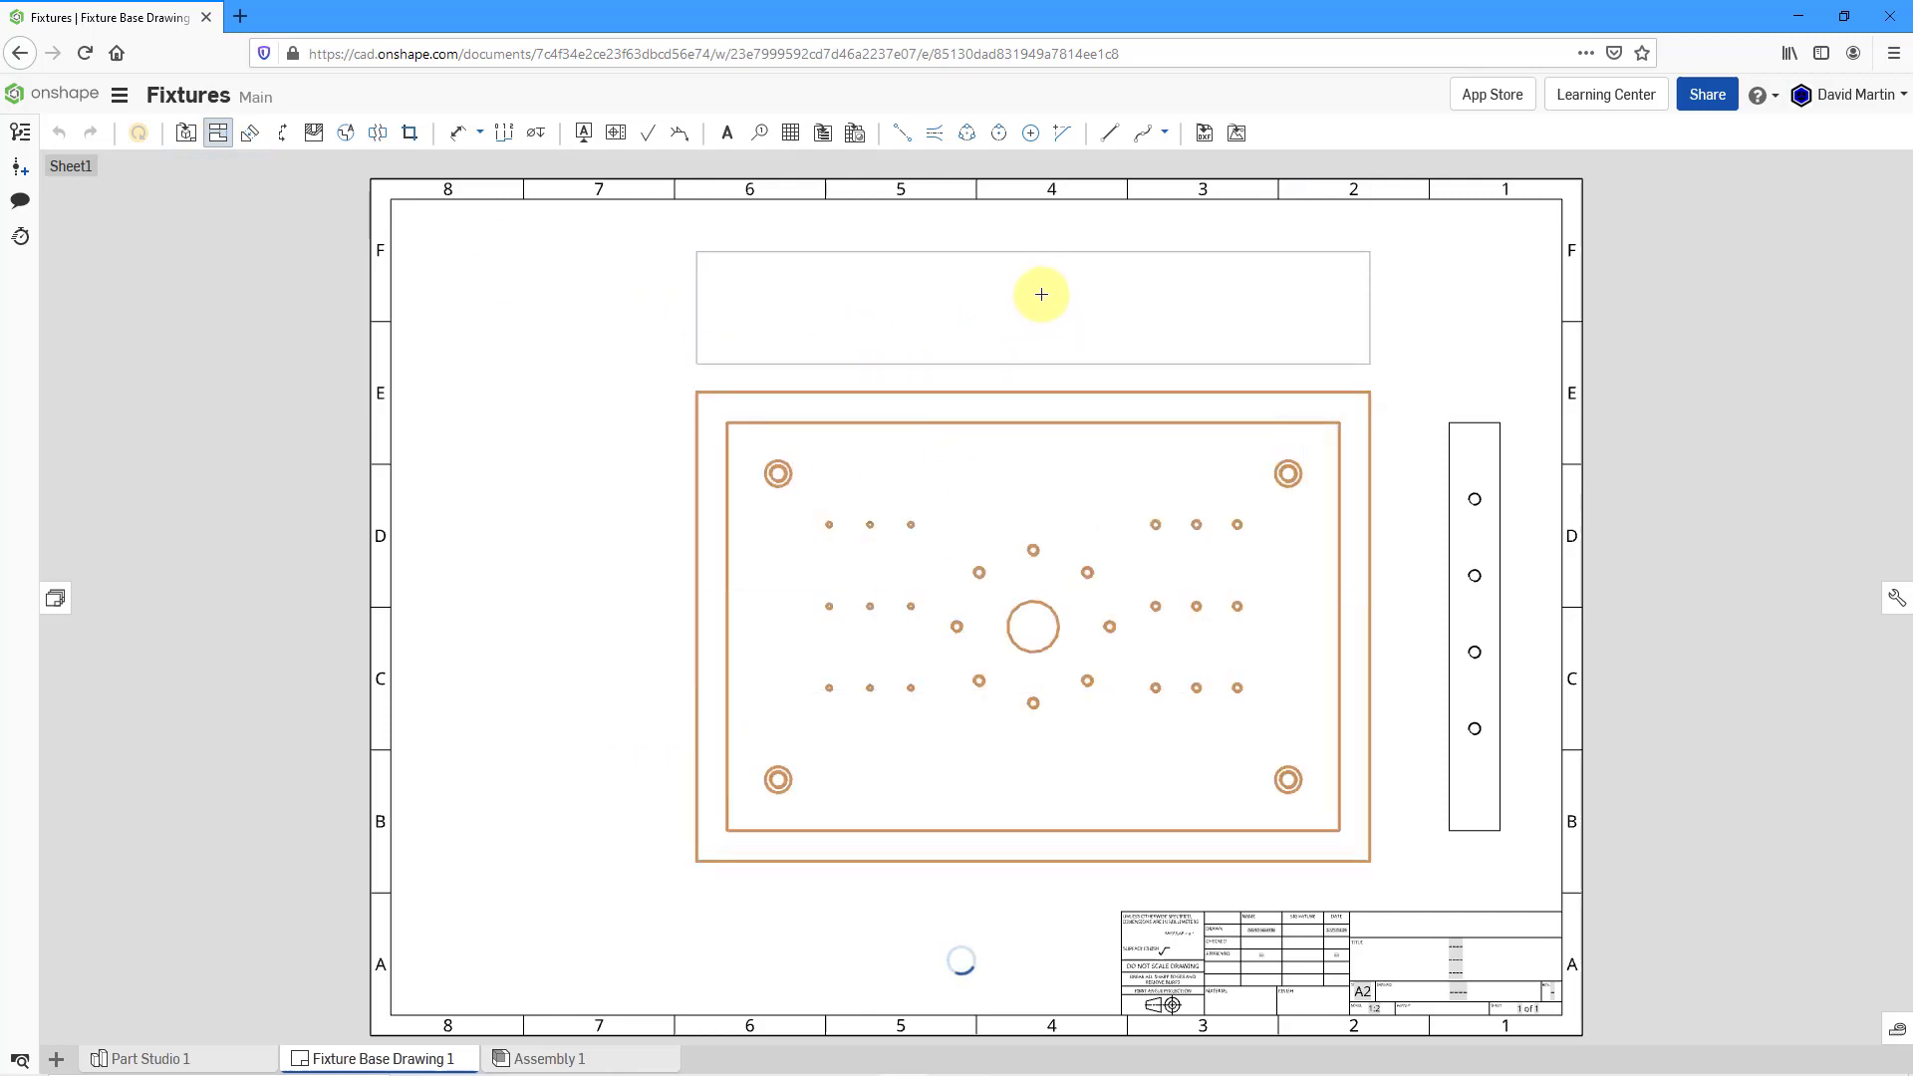
left_click(1042, 291)
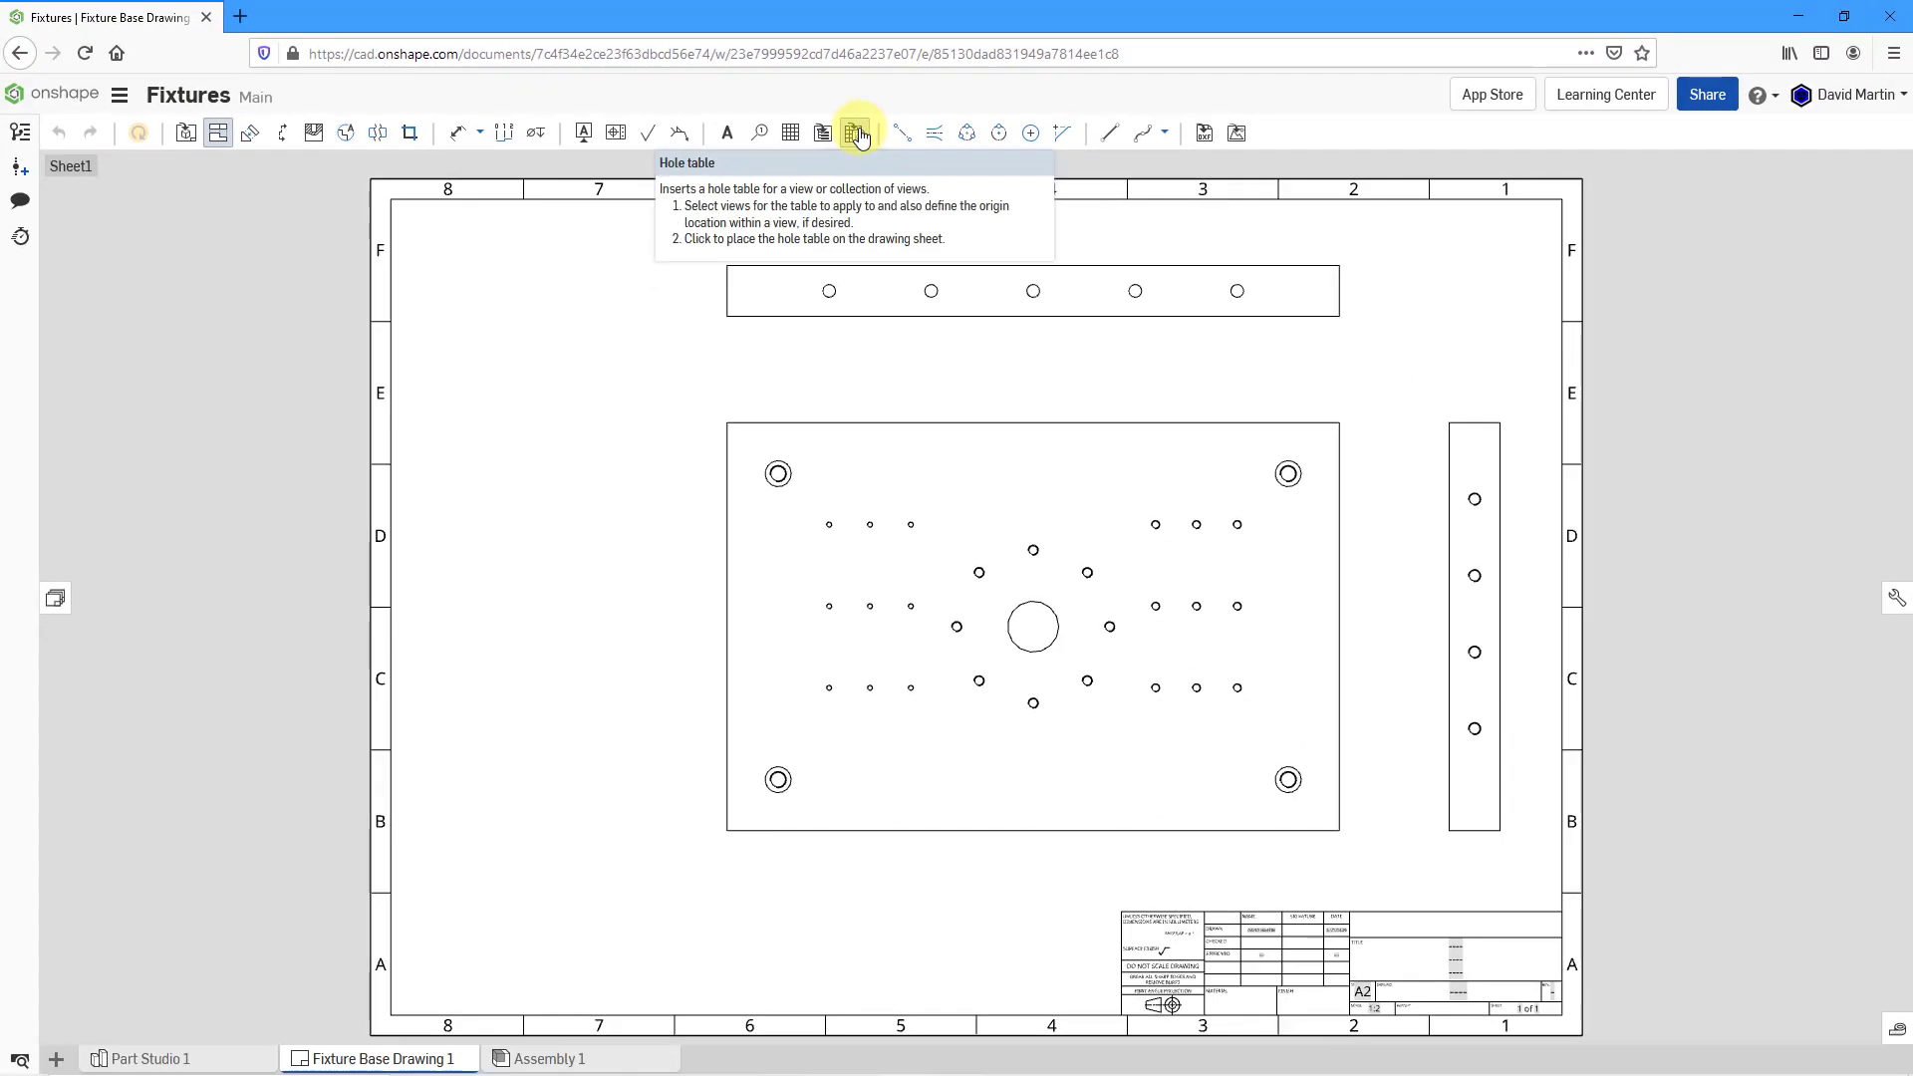
- Start a hole table showing location data at the drawing's 0.12 precision
left_click(859, 136)
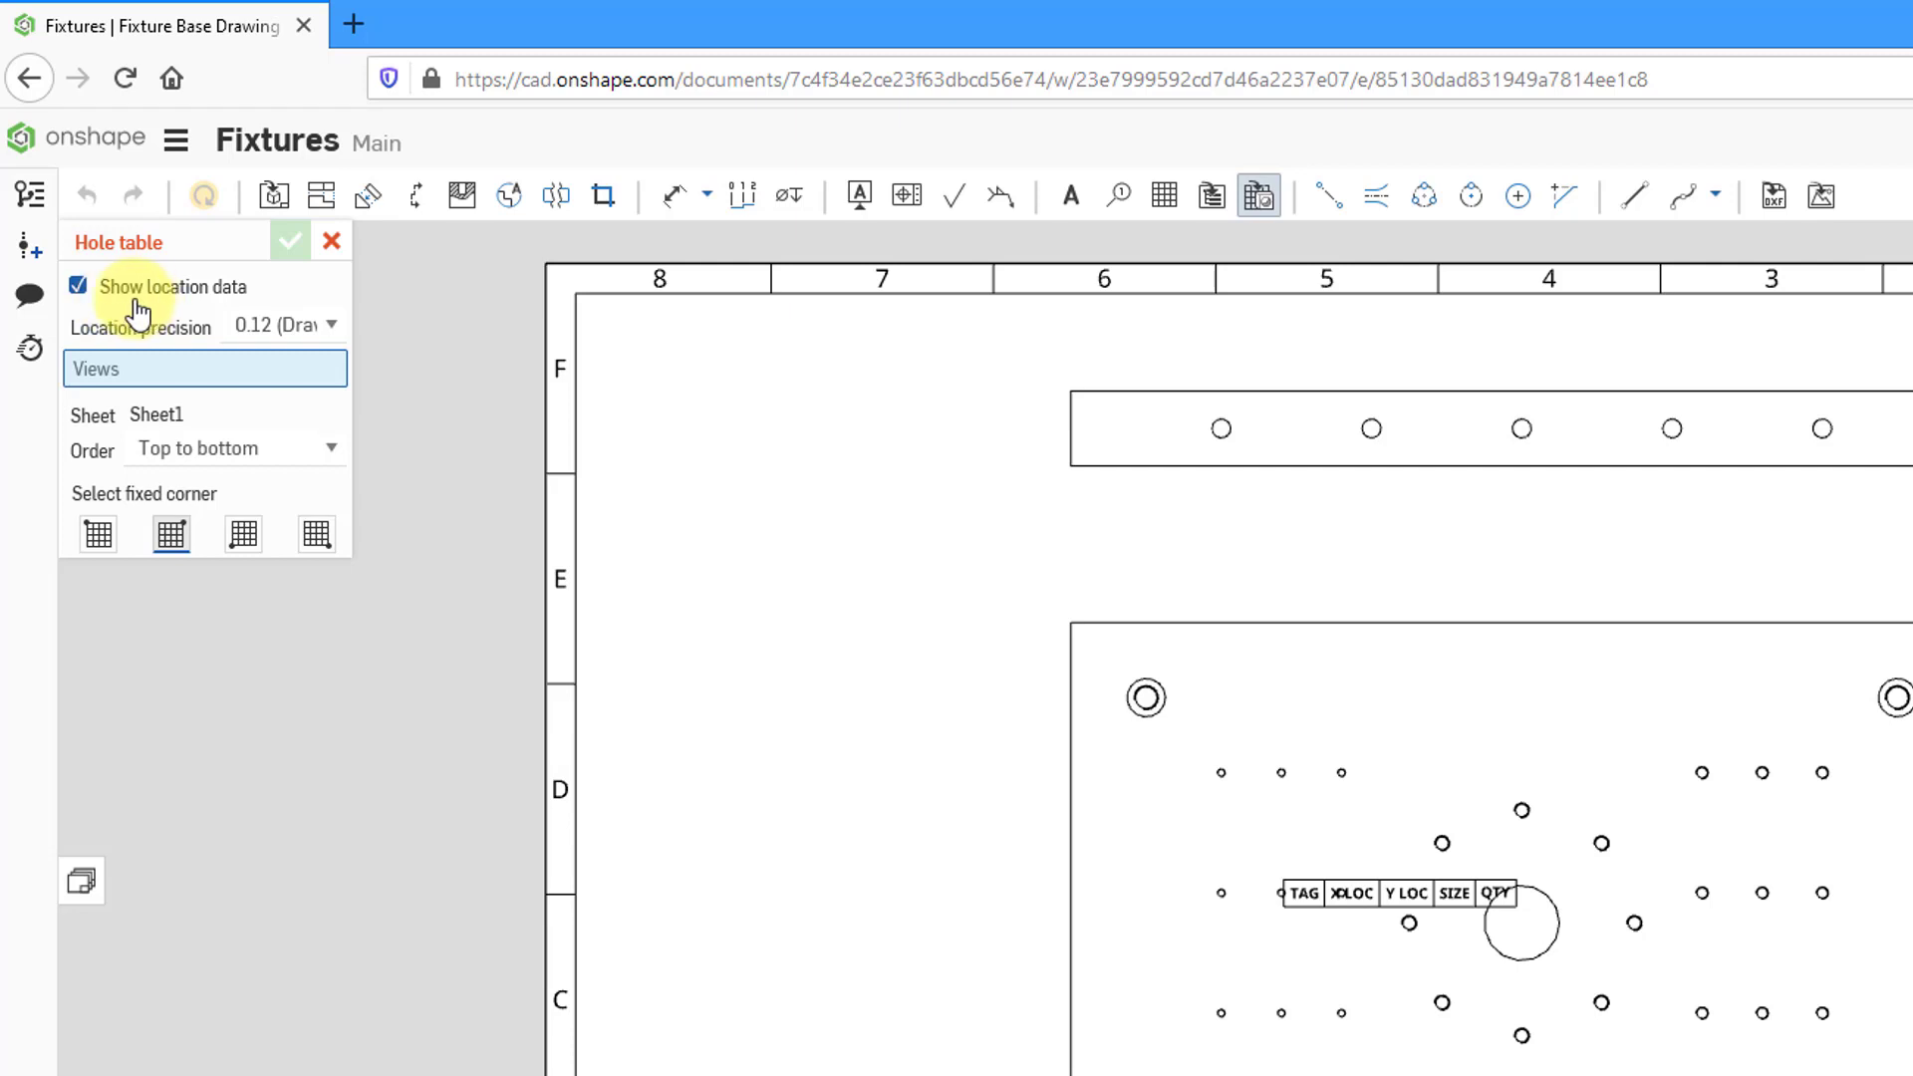
left_click(330, 329)
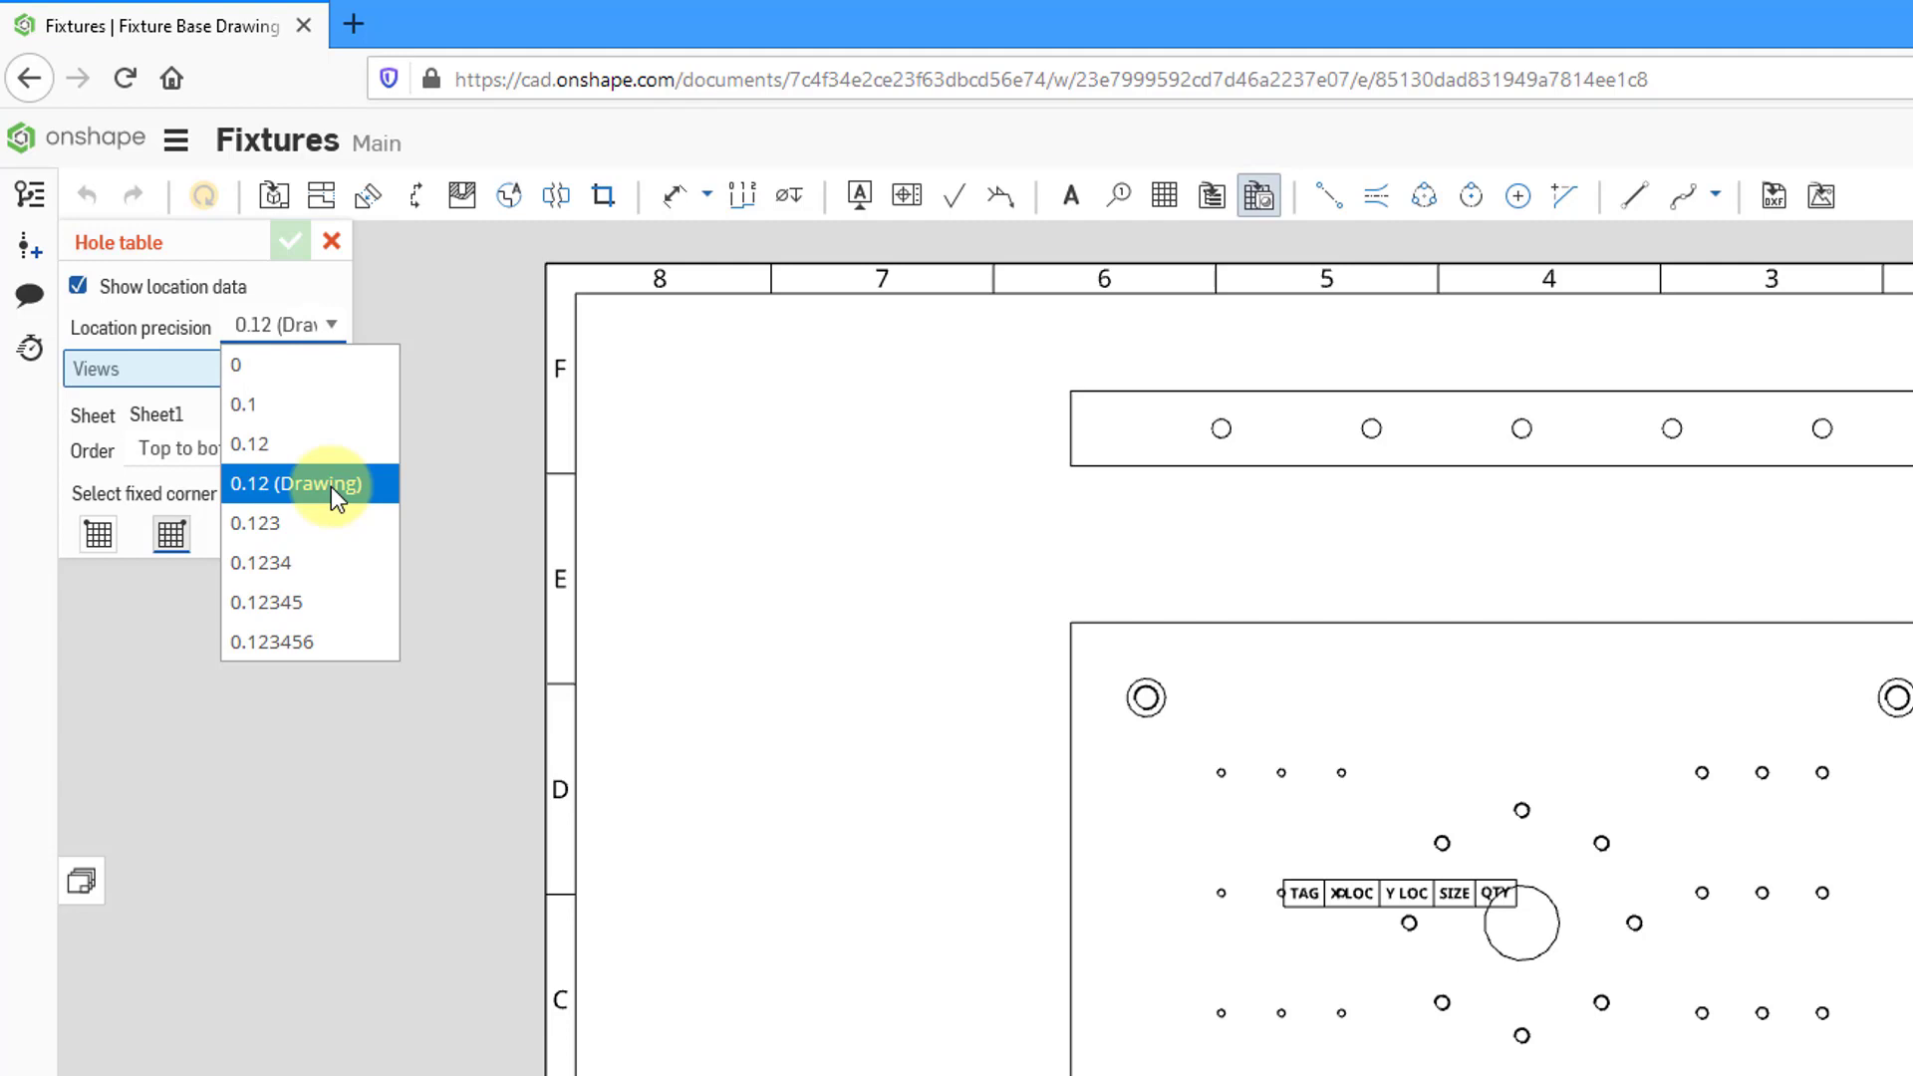
left_click(465, 417)
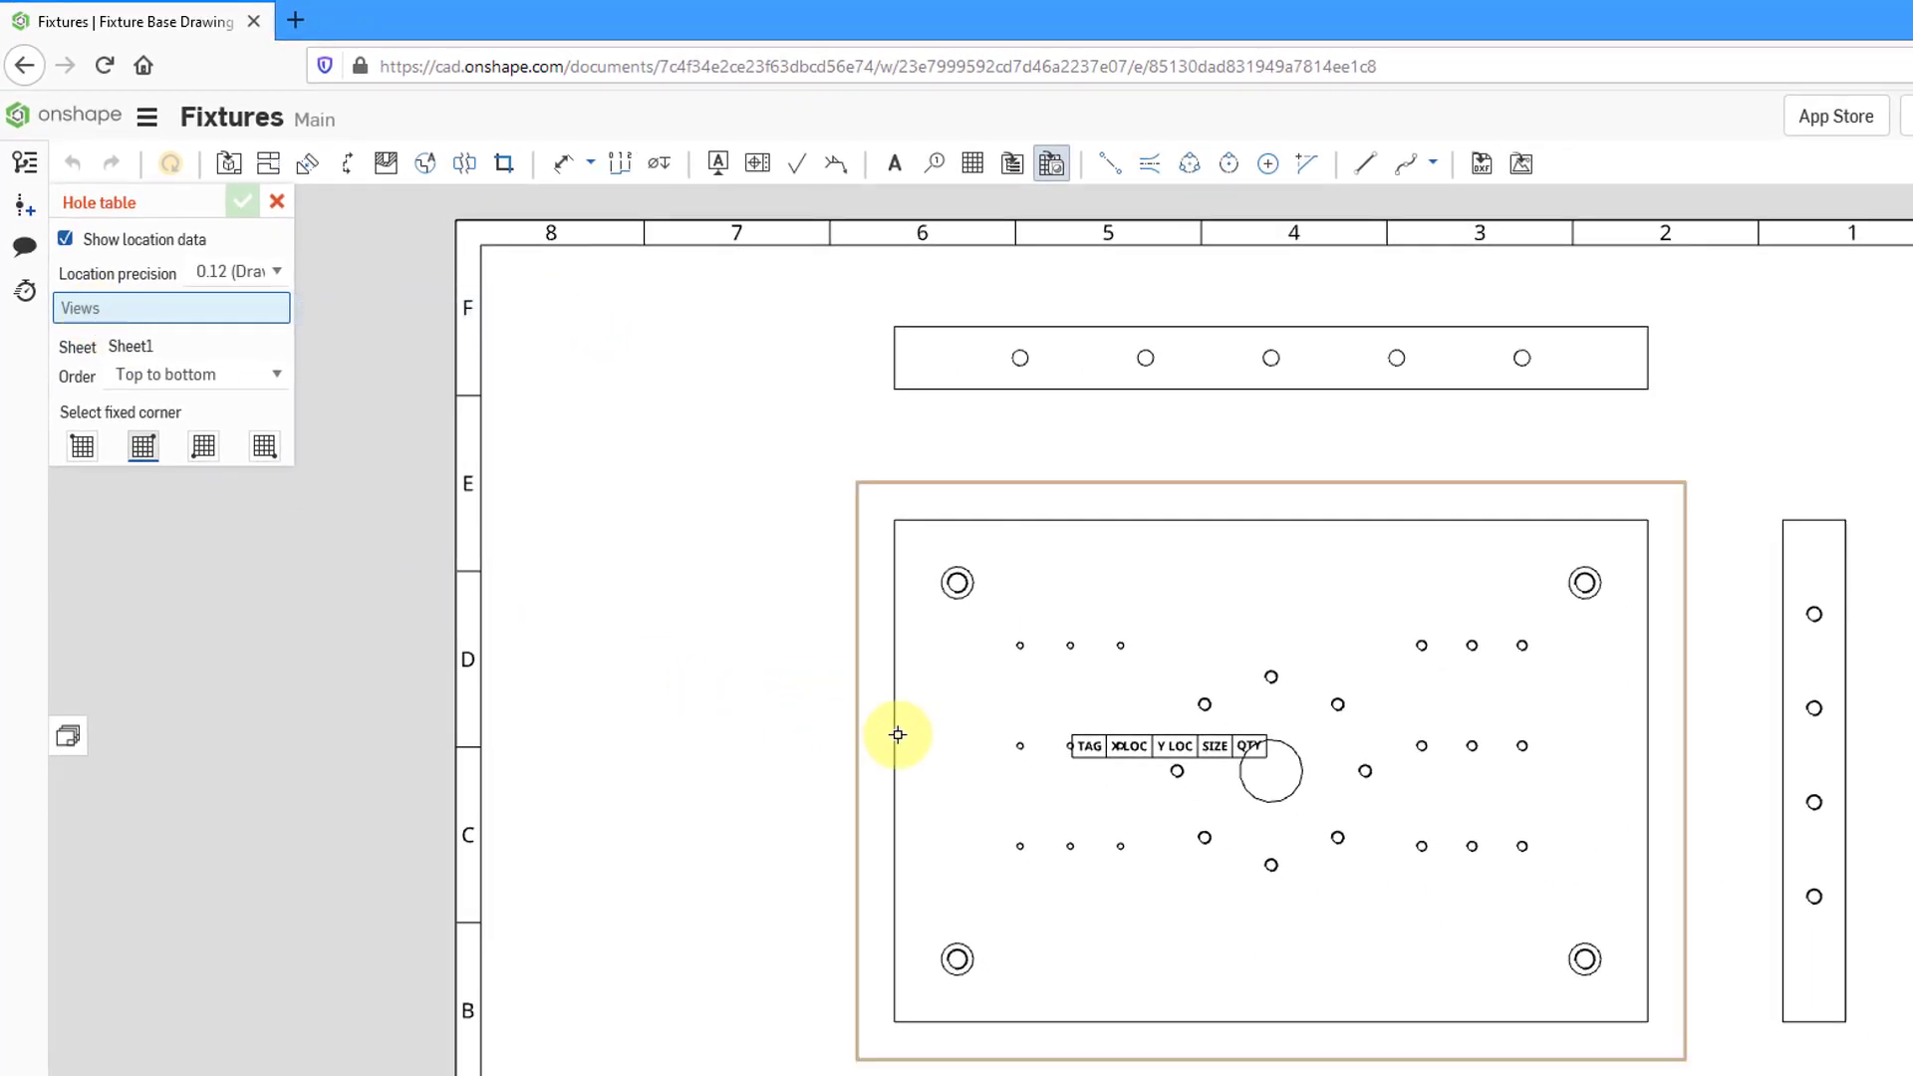
- Add the top view with bottom-edge X and left-edge Y datums, excluding hole C1
left_click(898, 734)
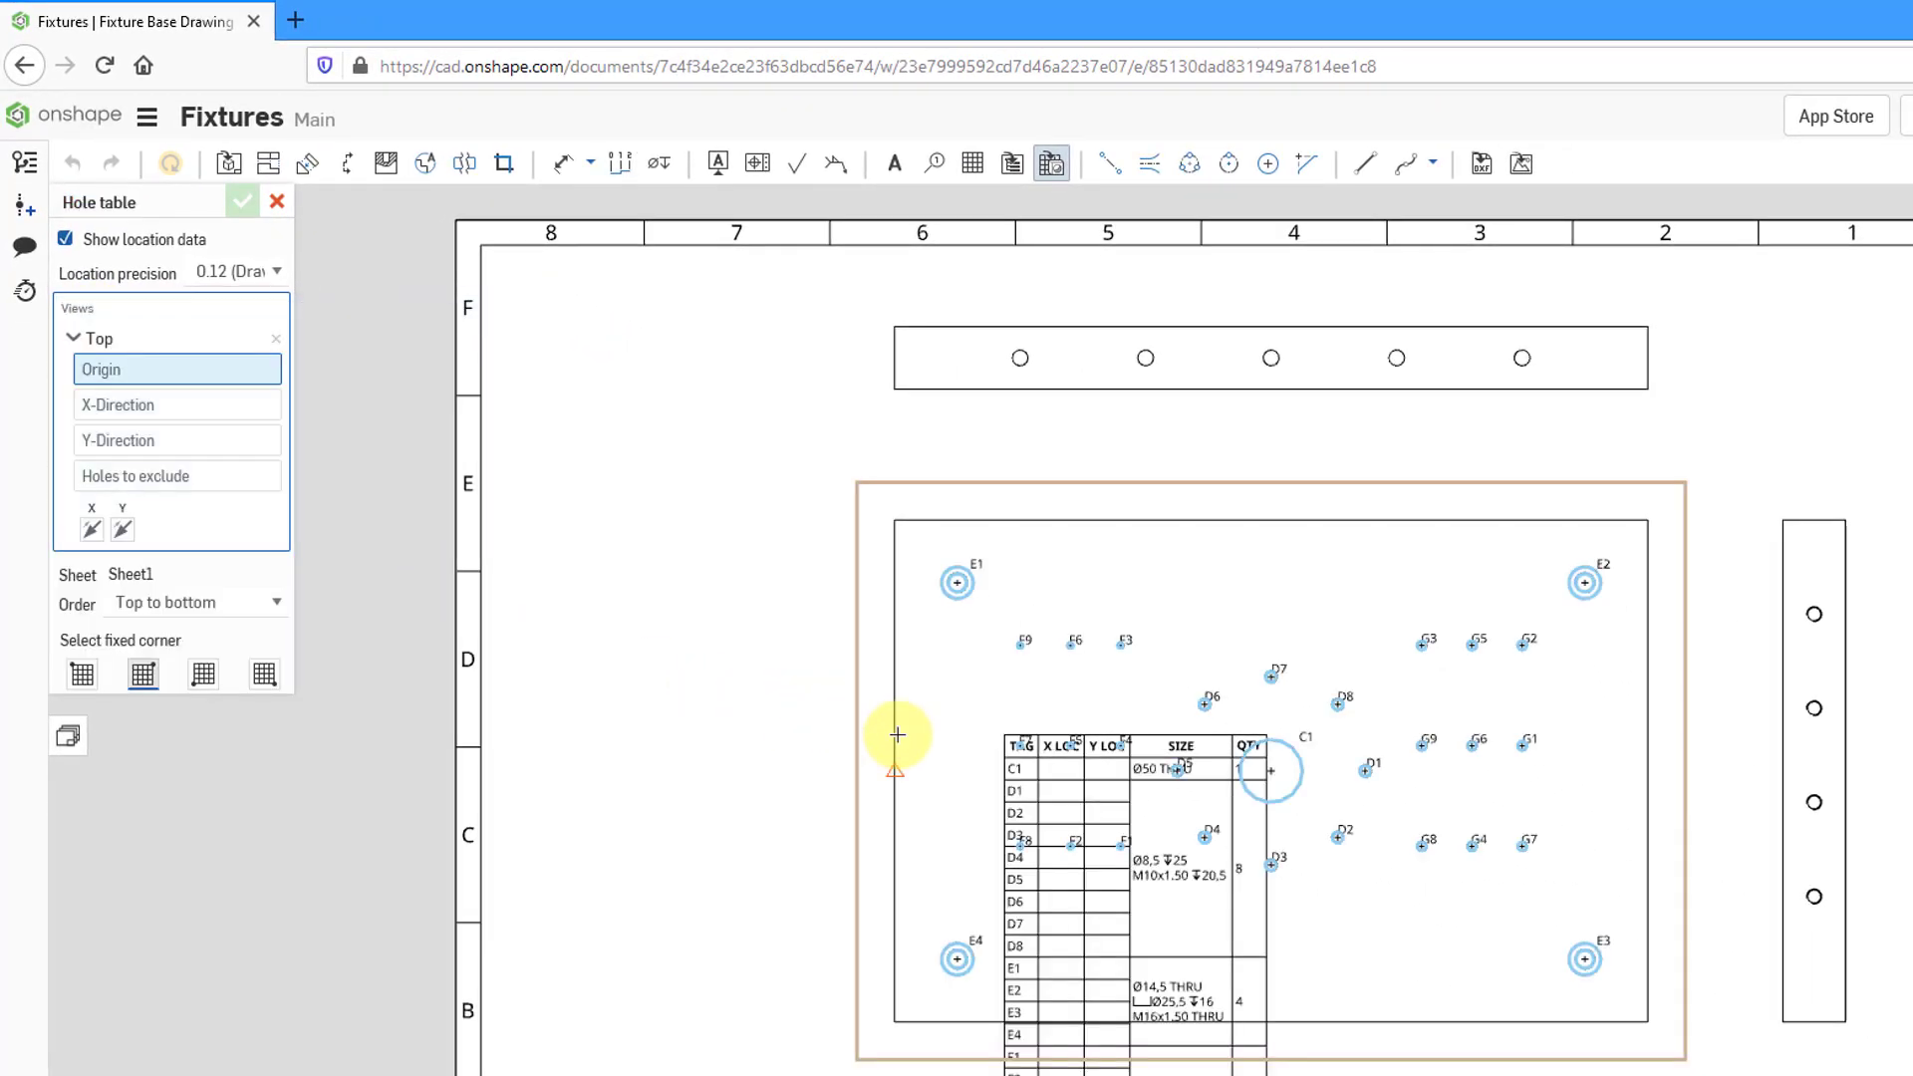
left_click(127, 402)
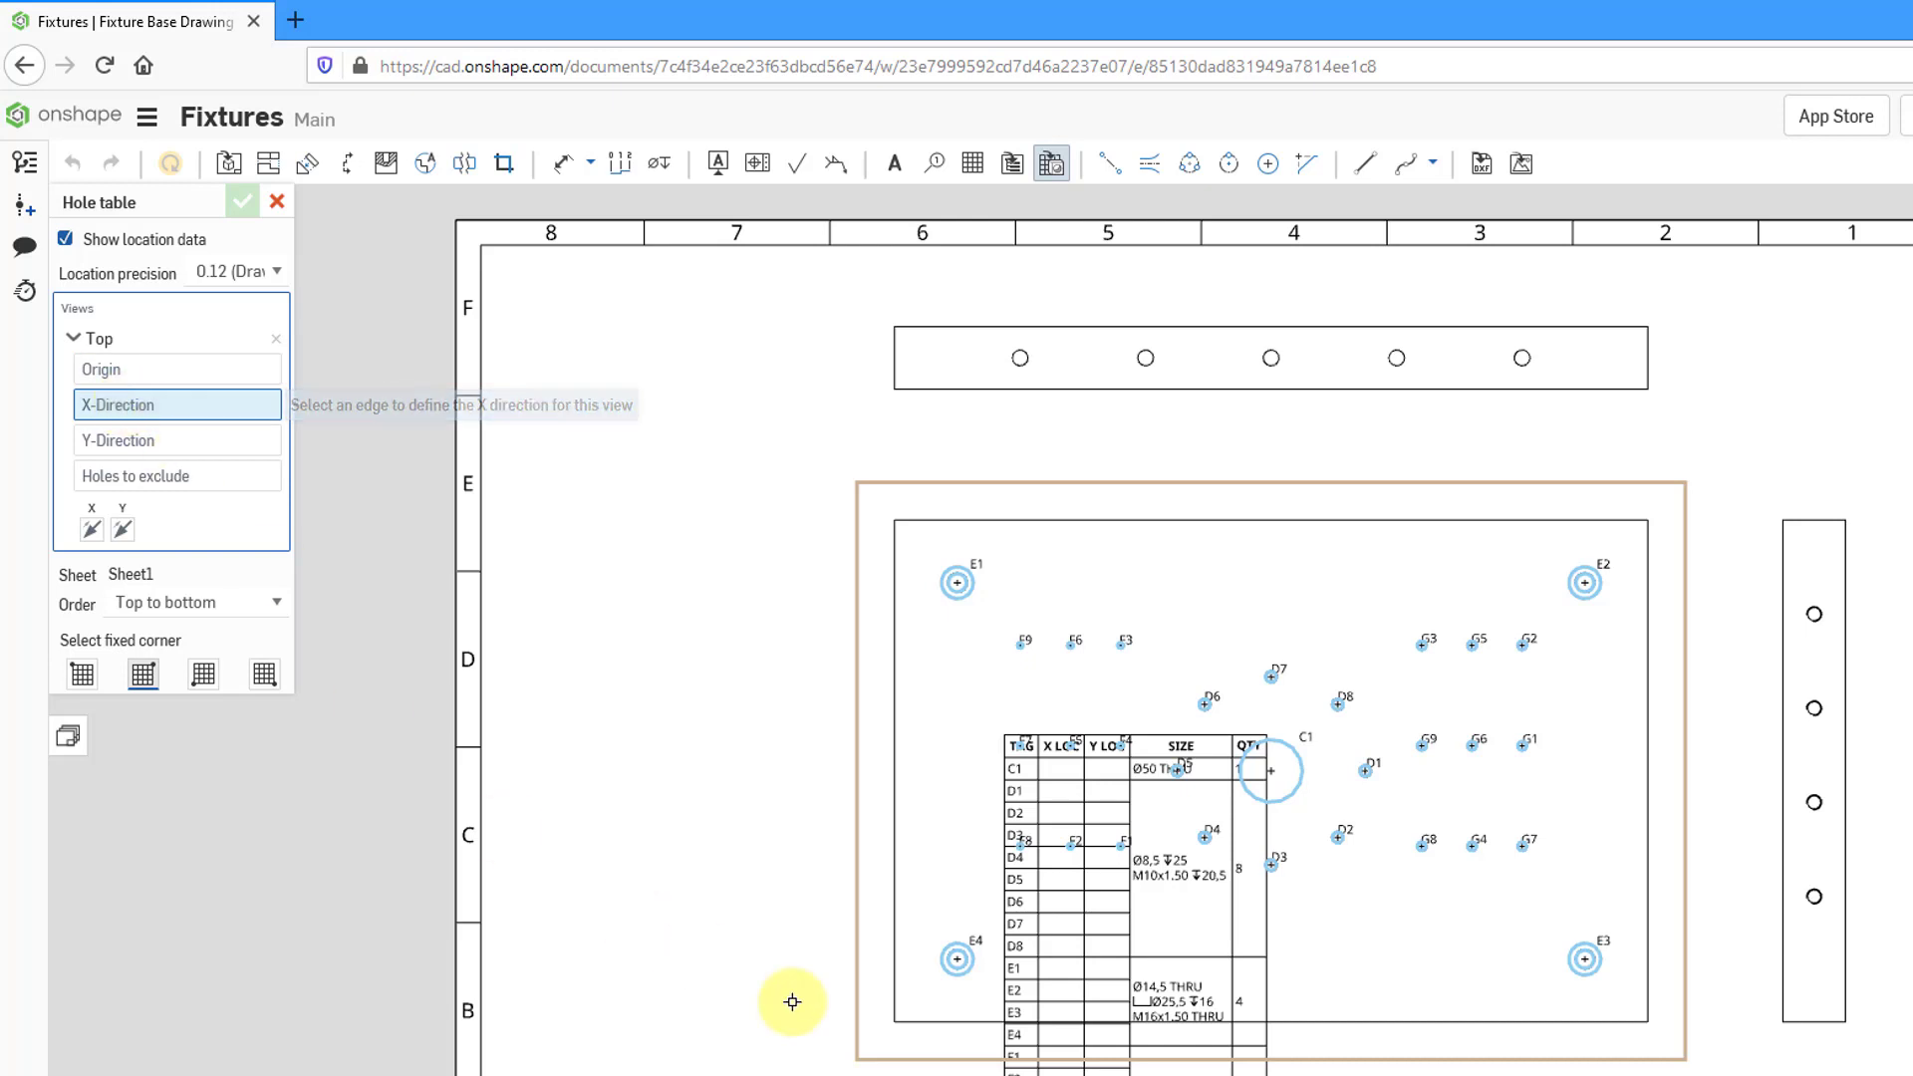
left_click(956, 1021)
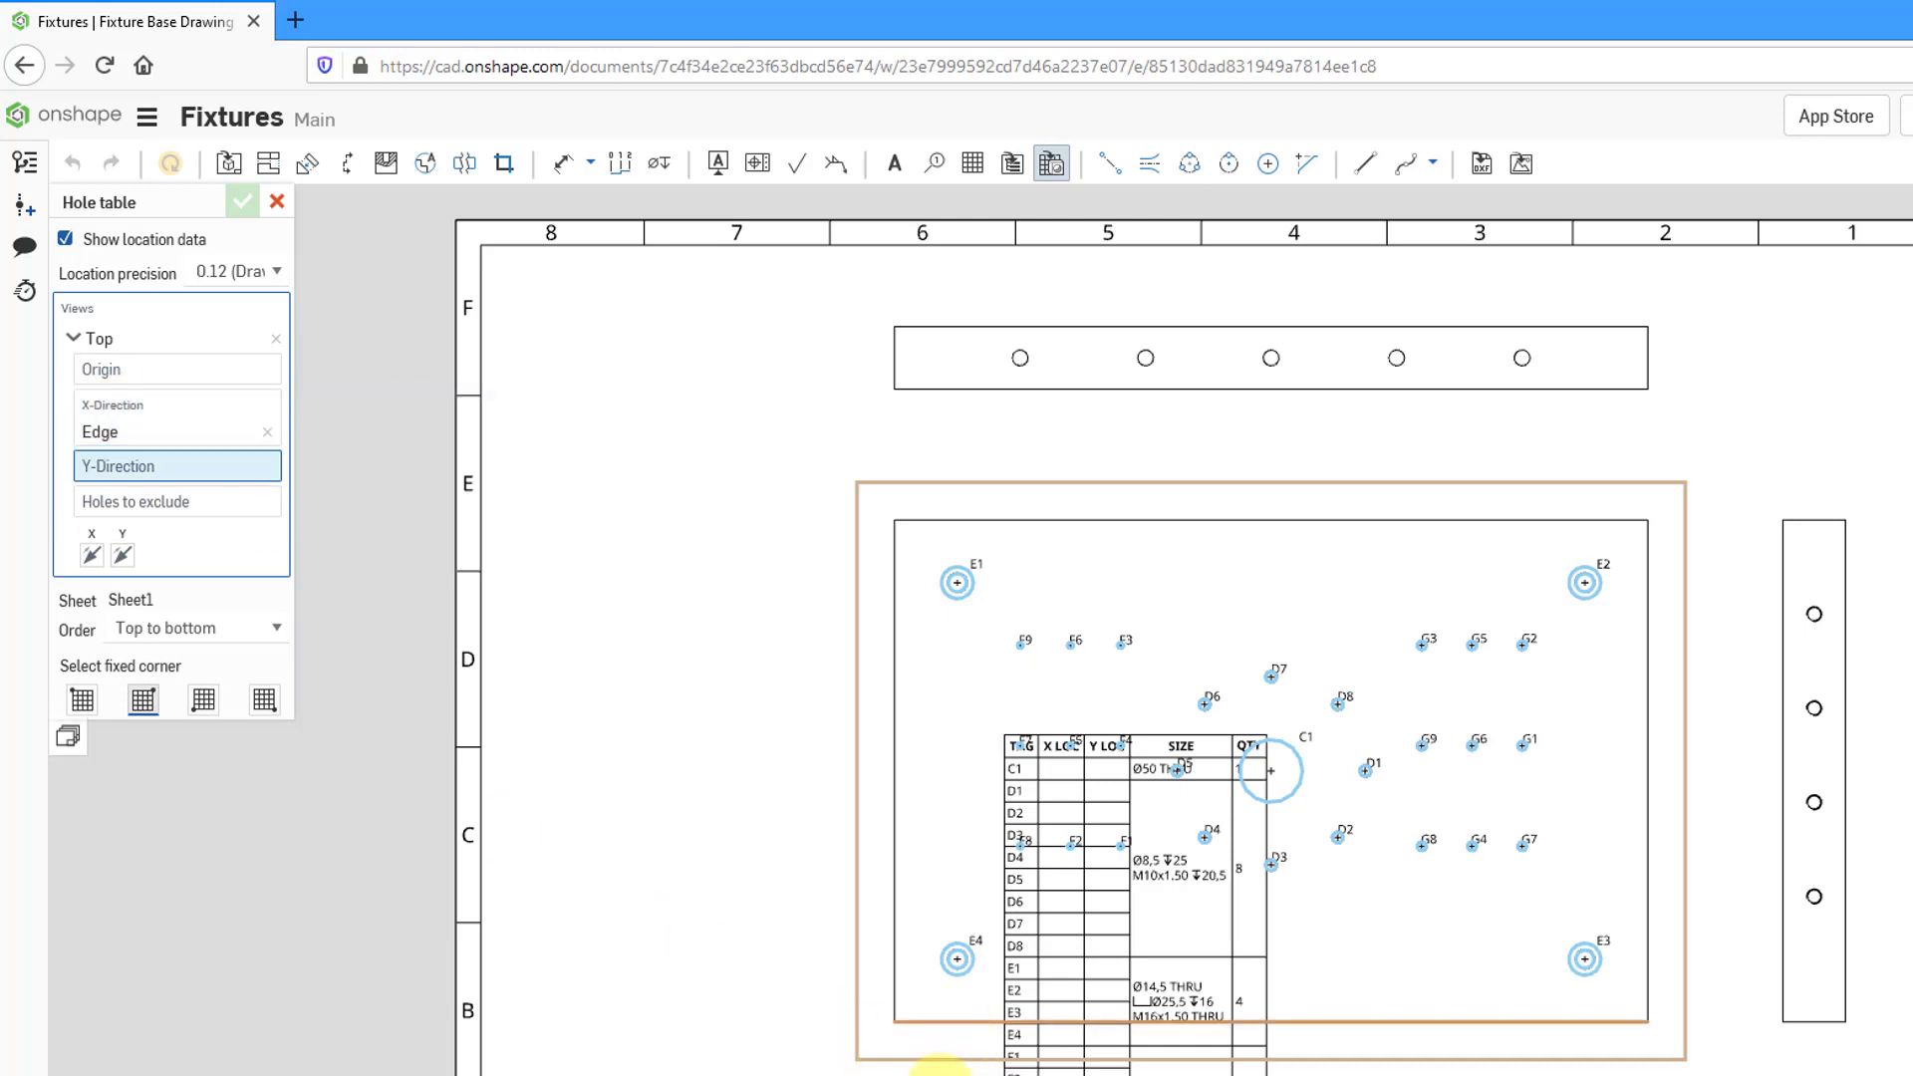
left_click(897, 824)
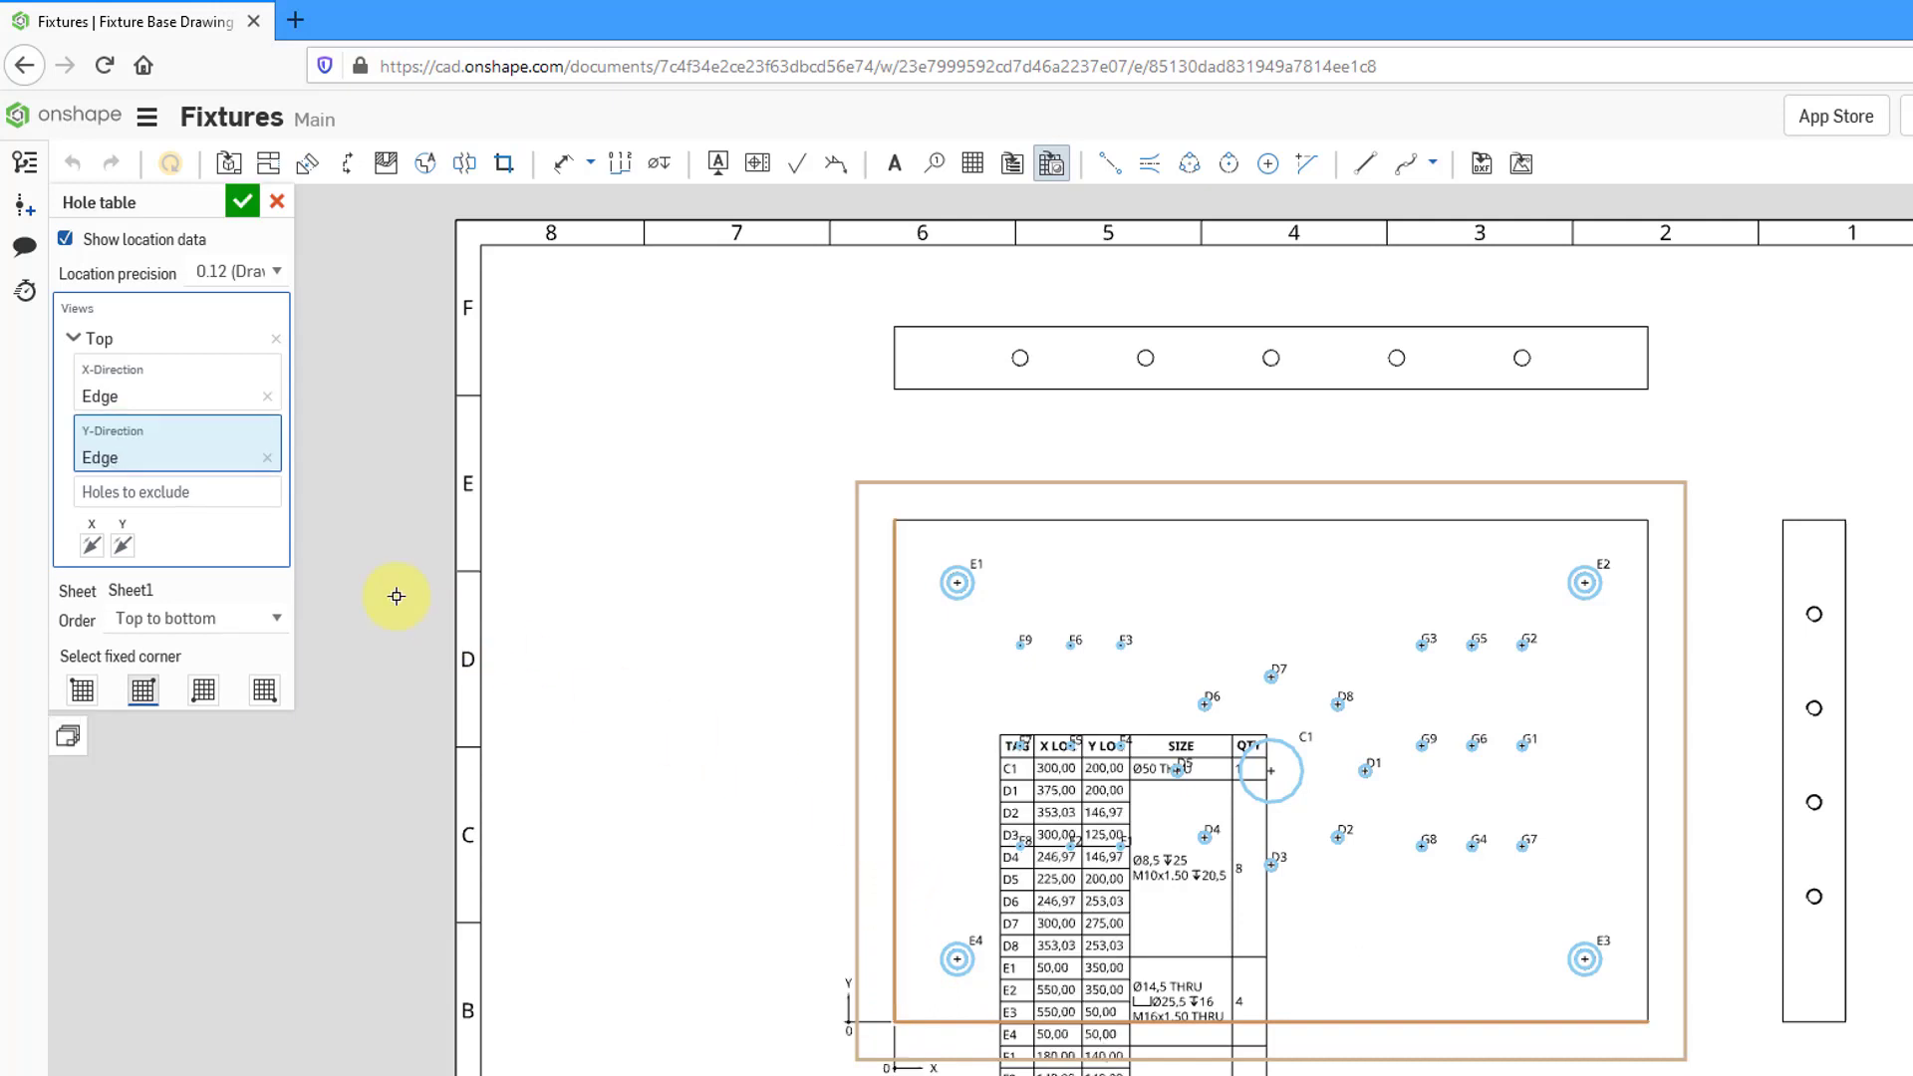
left_click(163, 494)
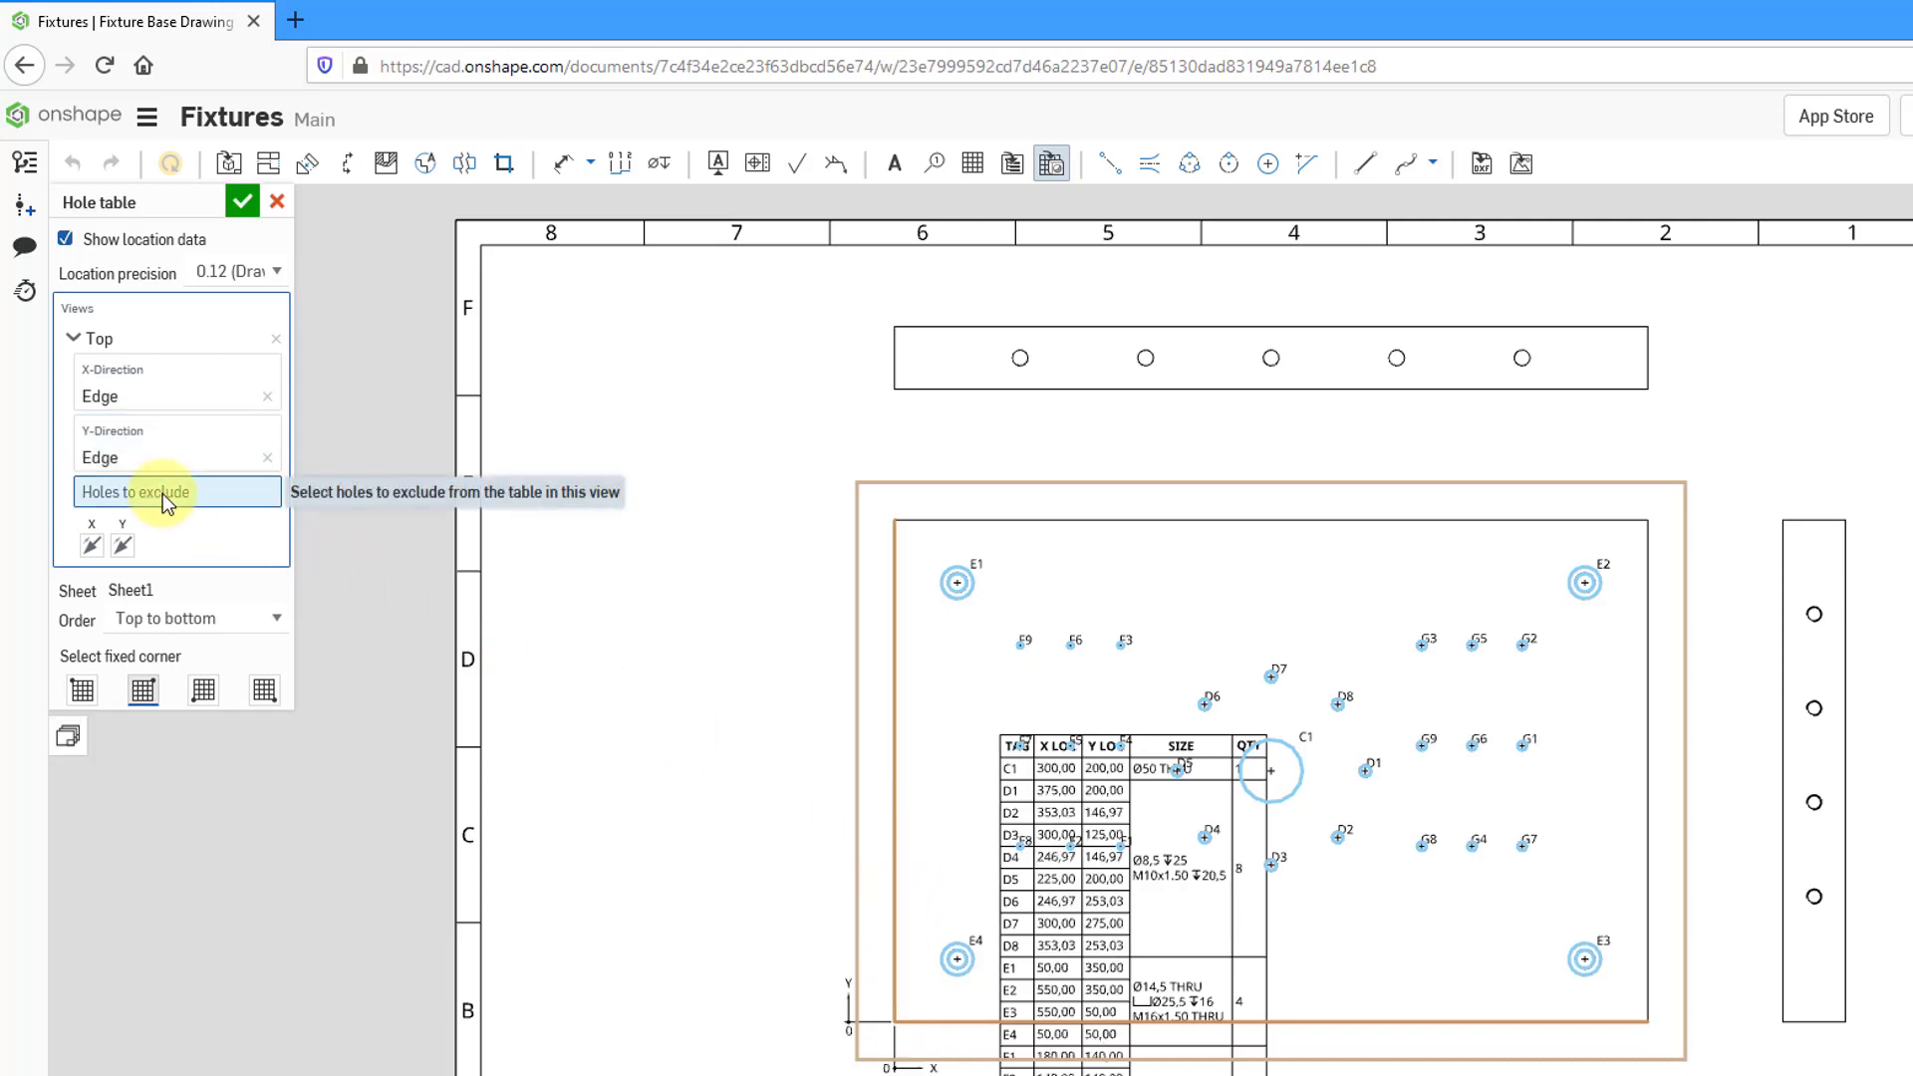
left_click(1300, 770)
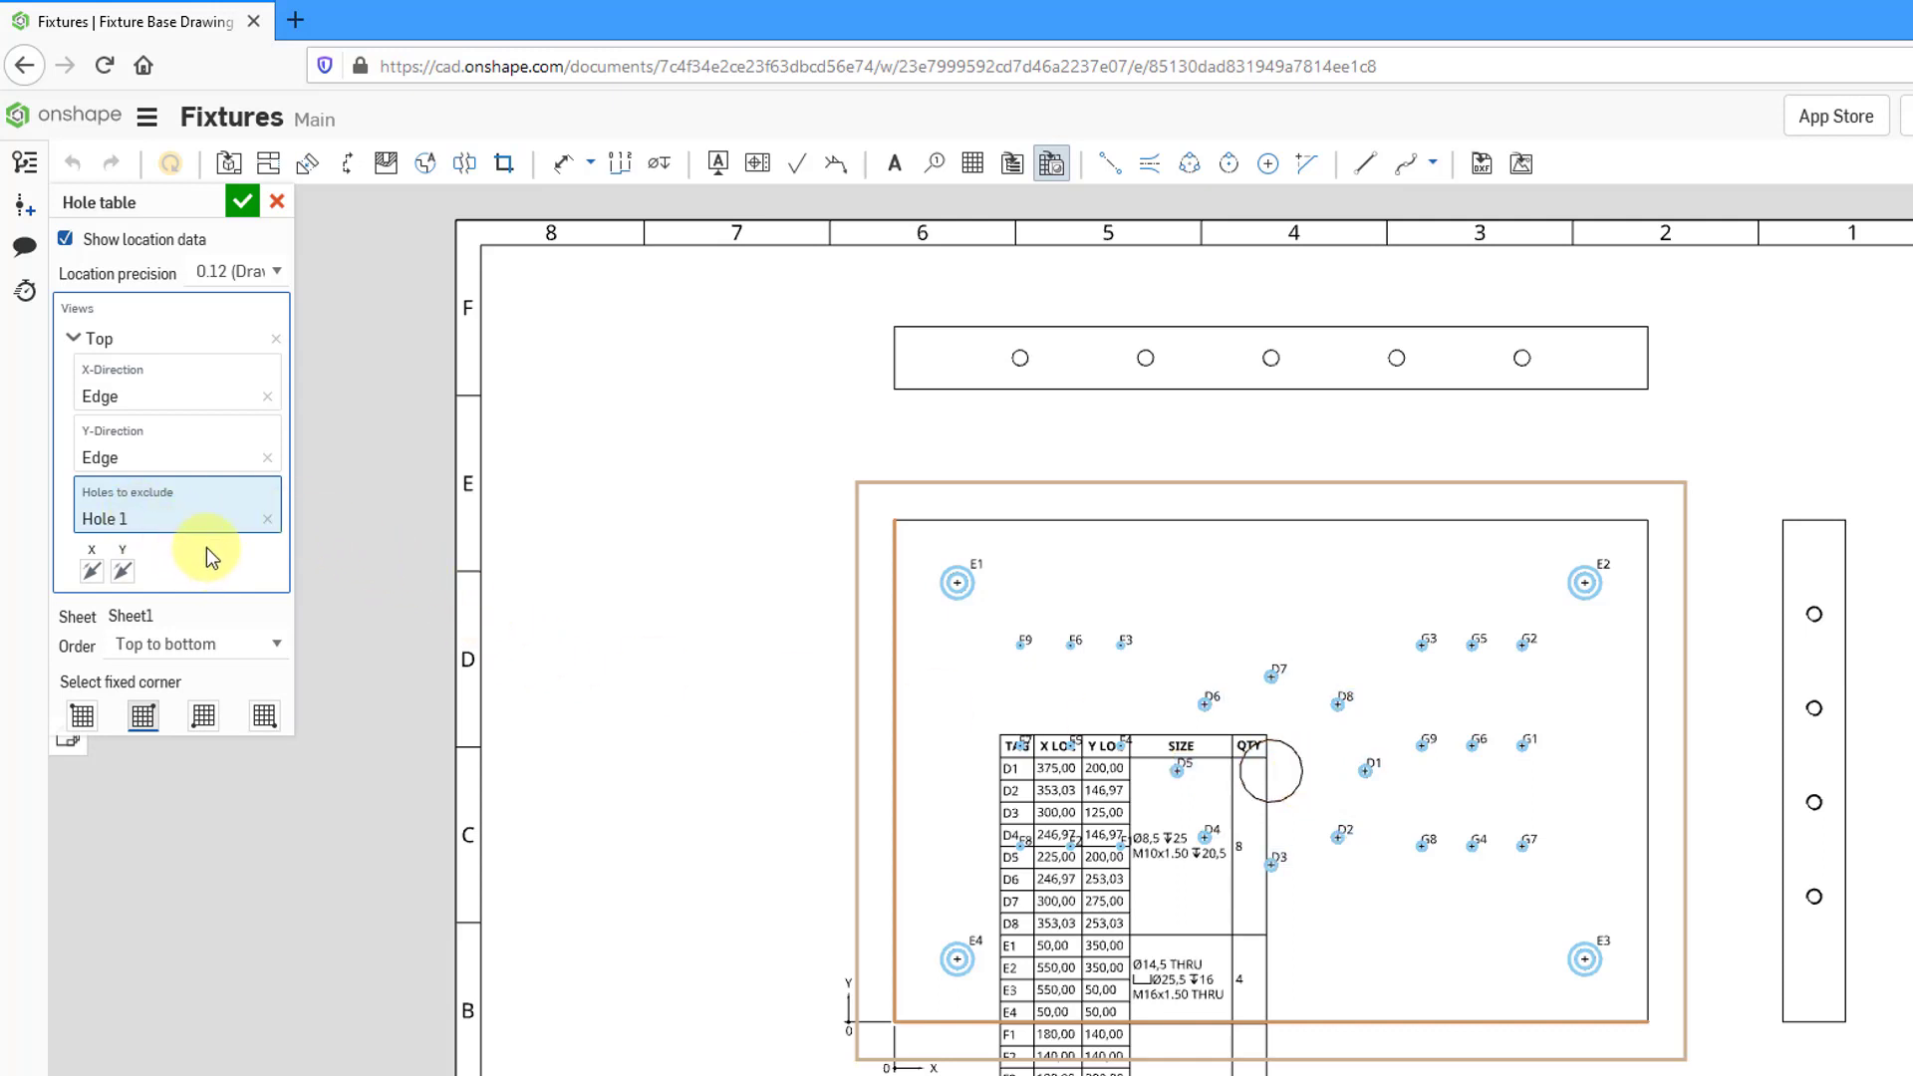
left_click(90, 319)
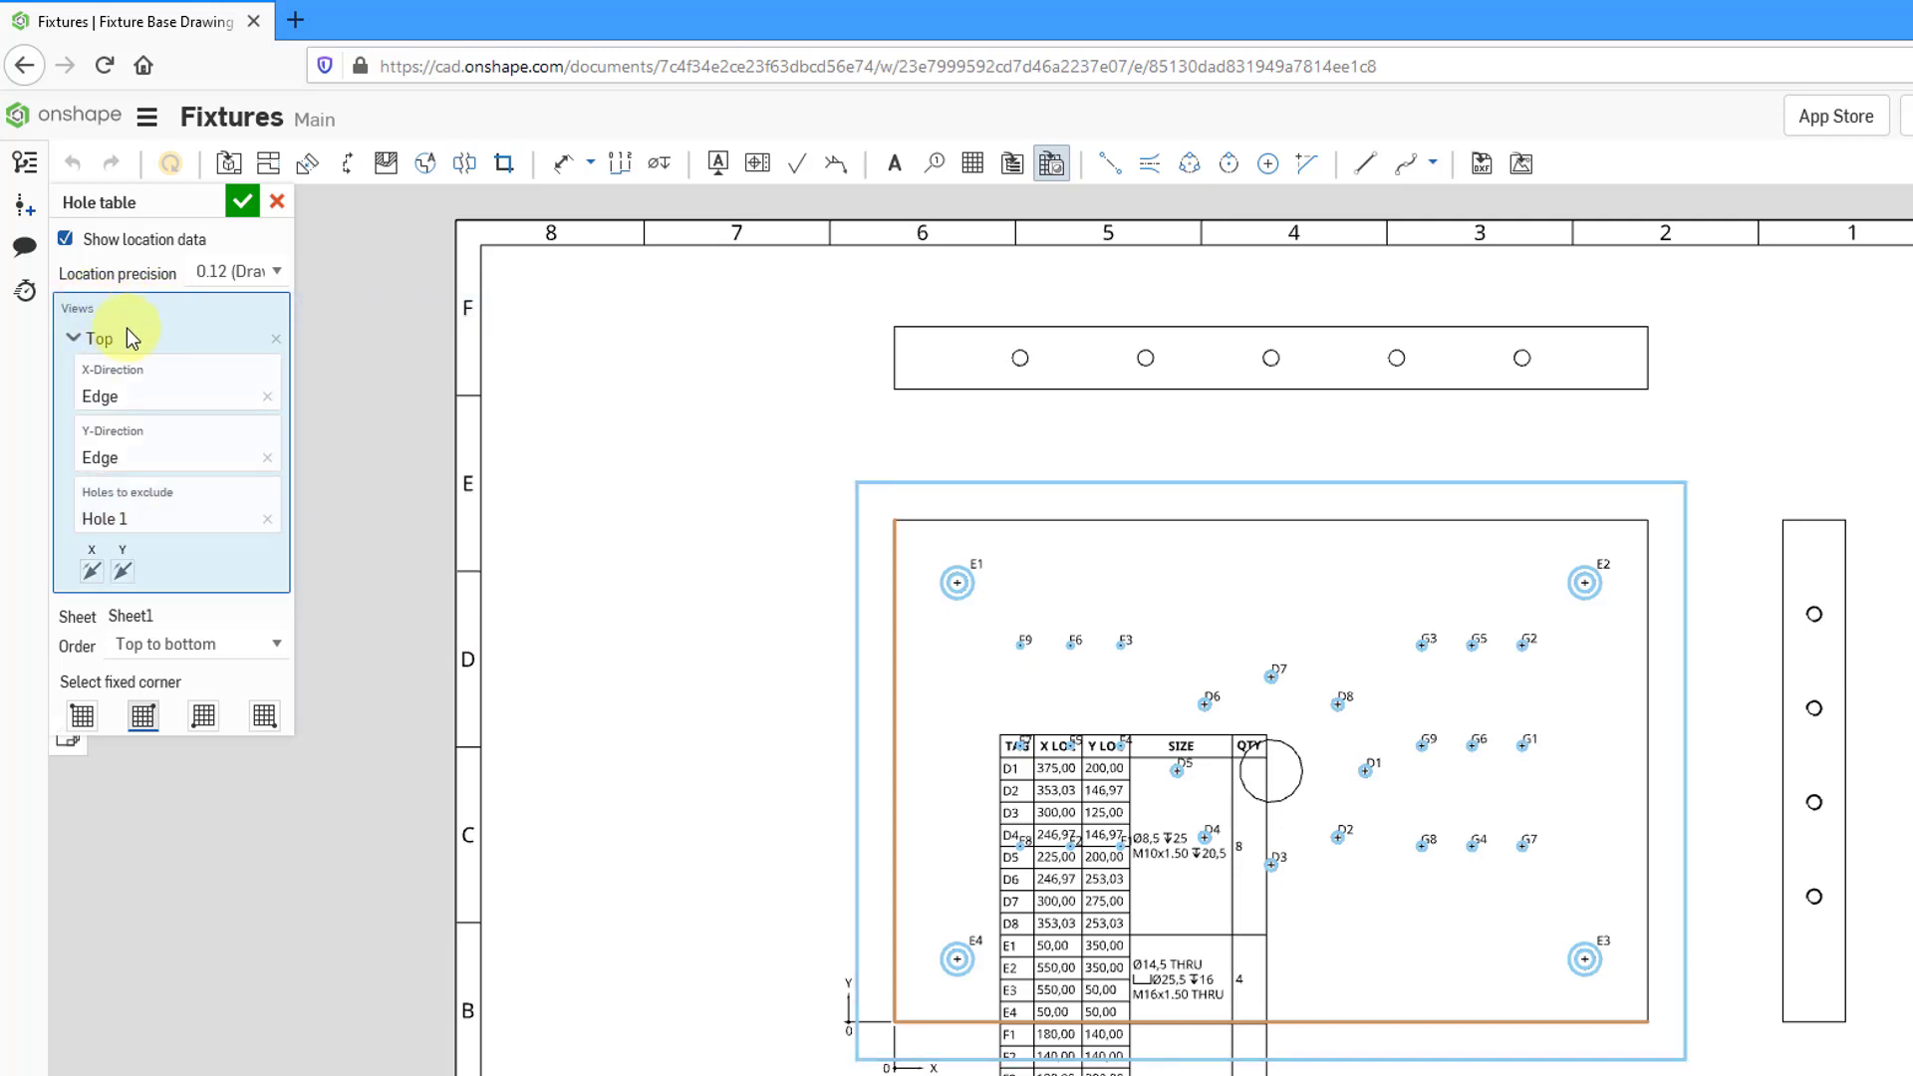
- Add the front view using its lower edge for X-Direction and left edge for Y-Direction
left_click(1091, 416)
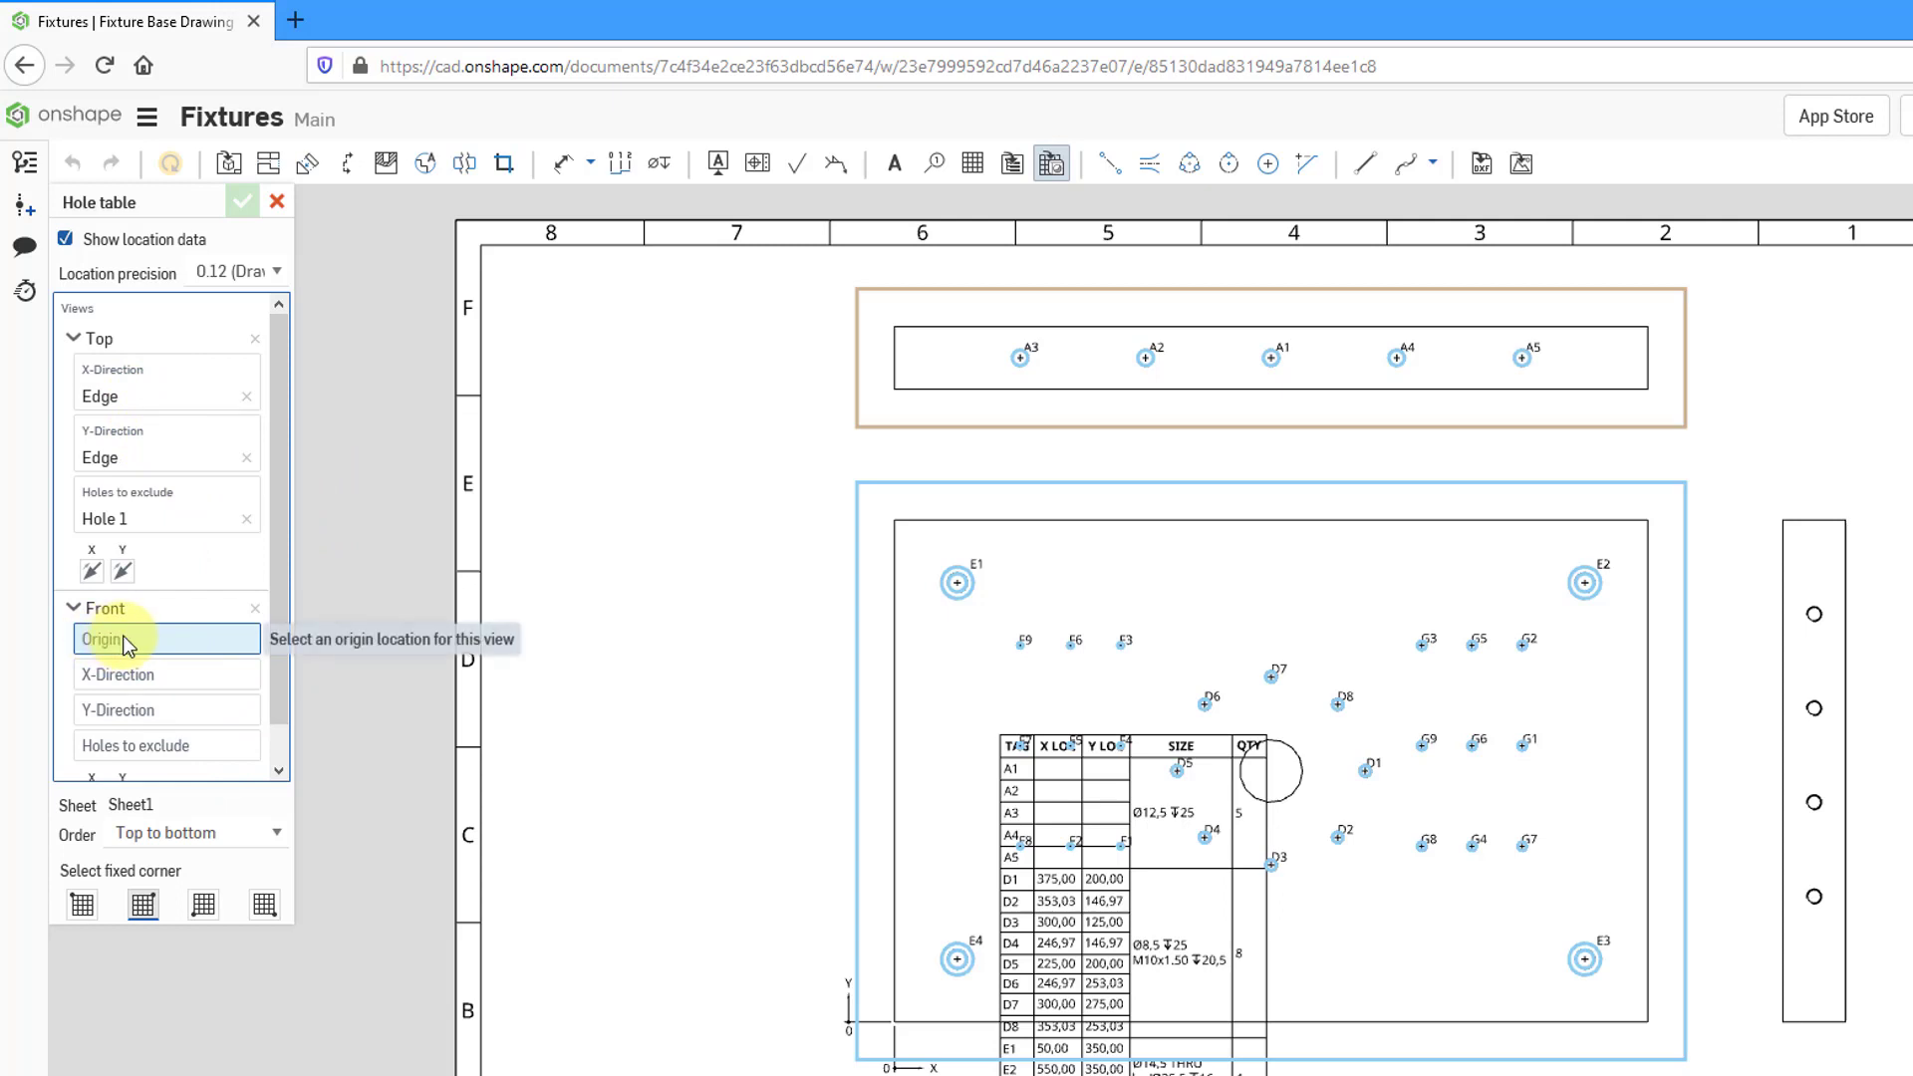
left_click(136, 674)
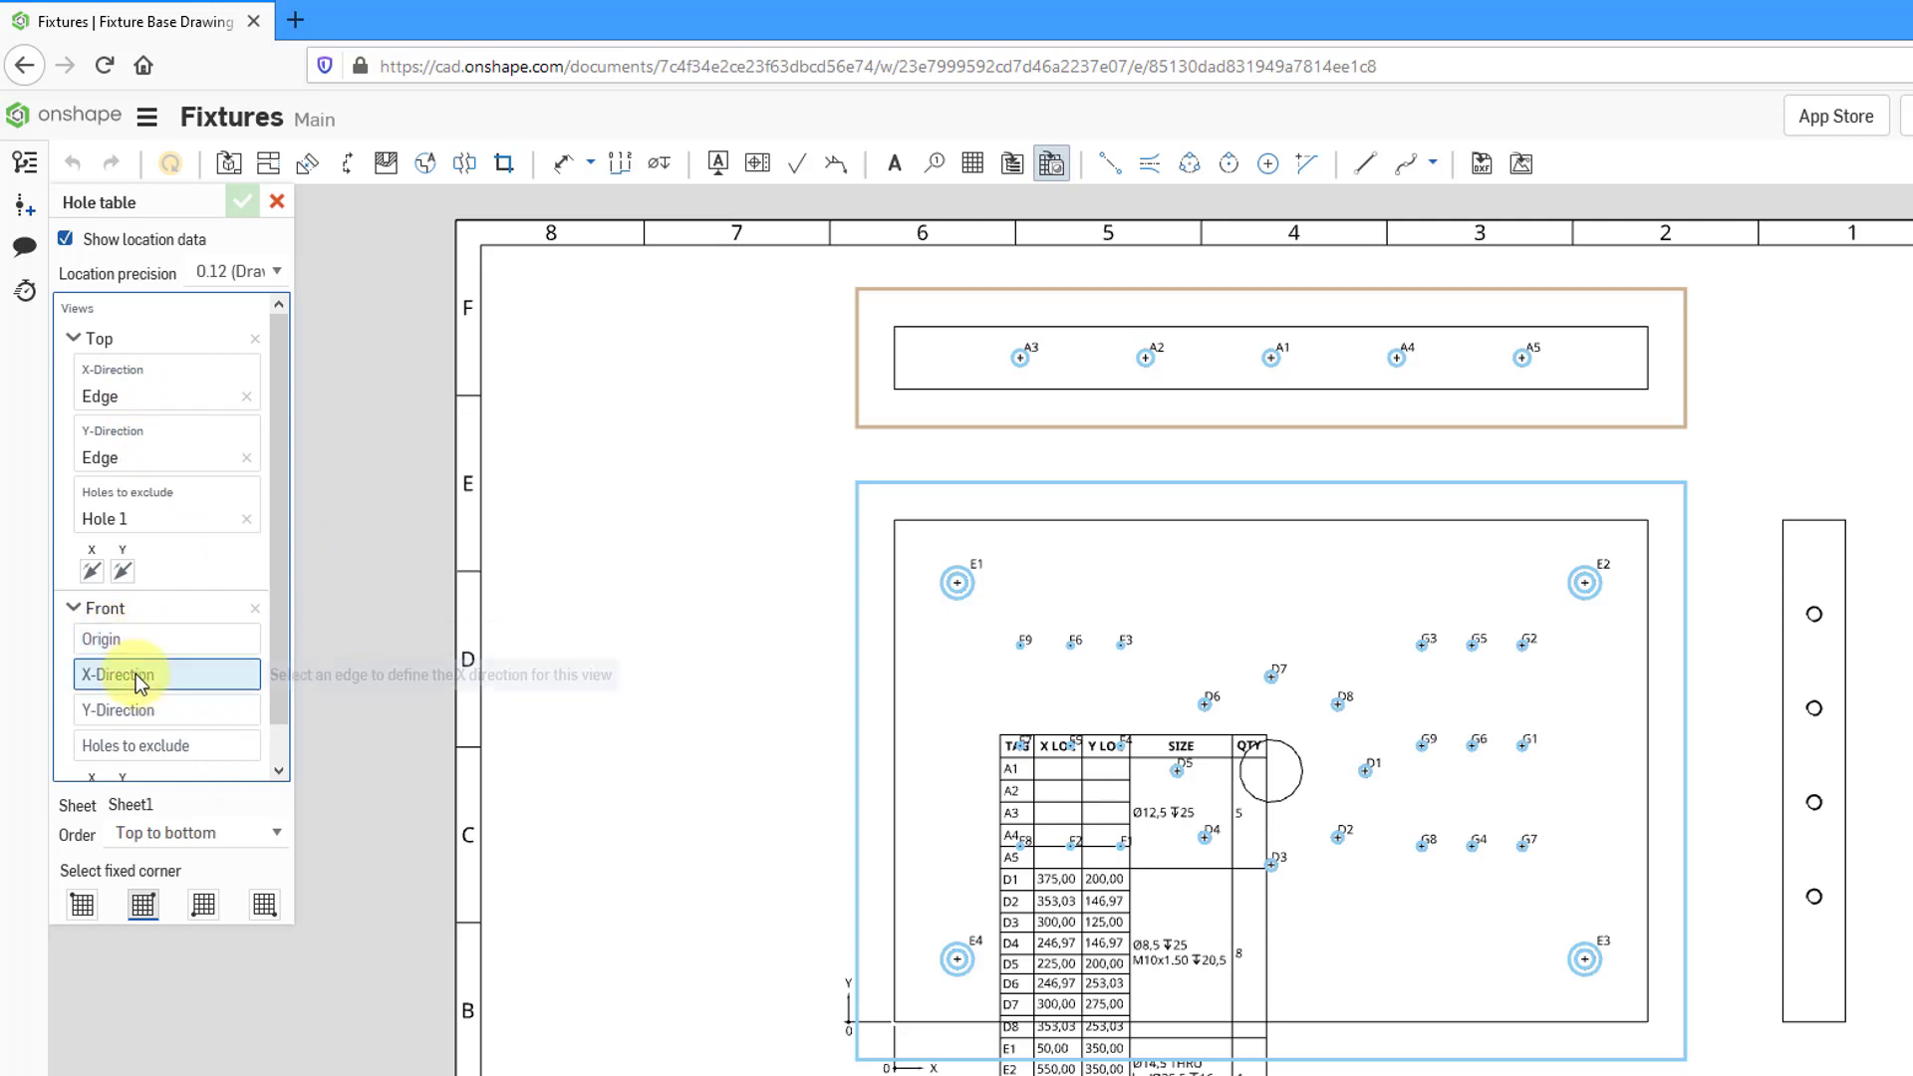
left_click(1043, 393)
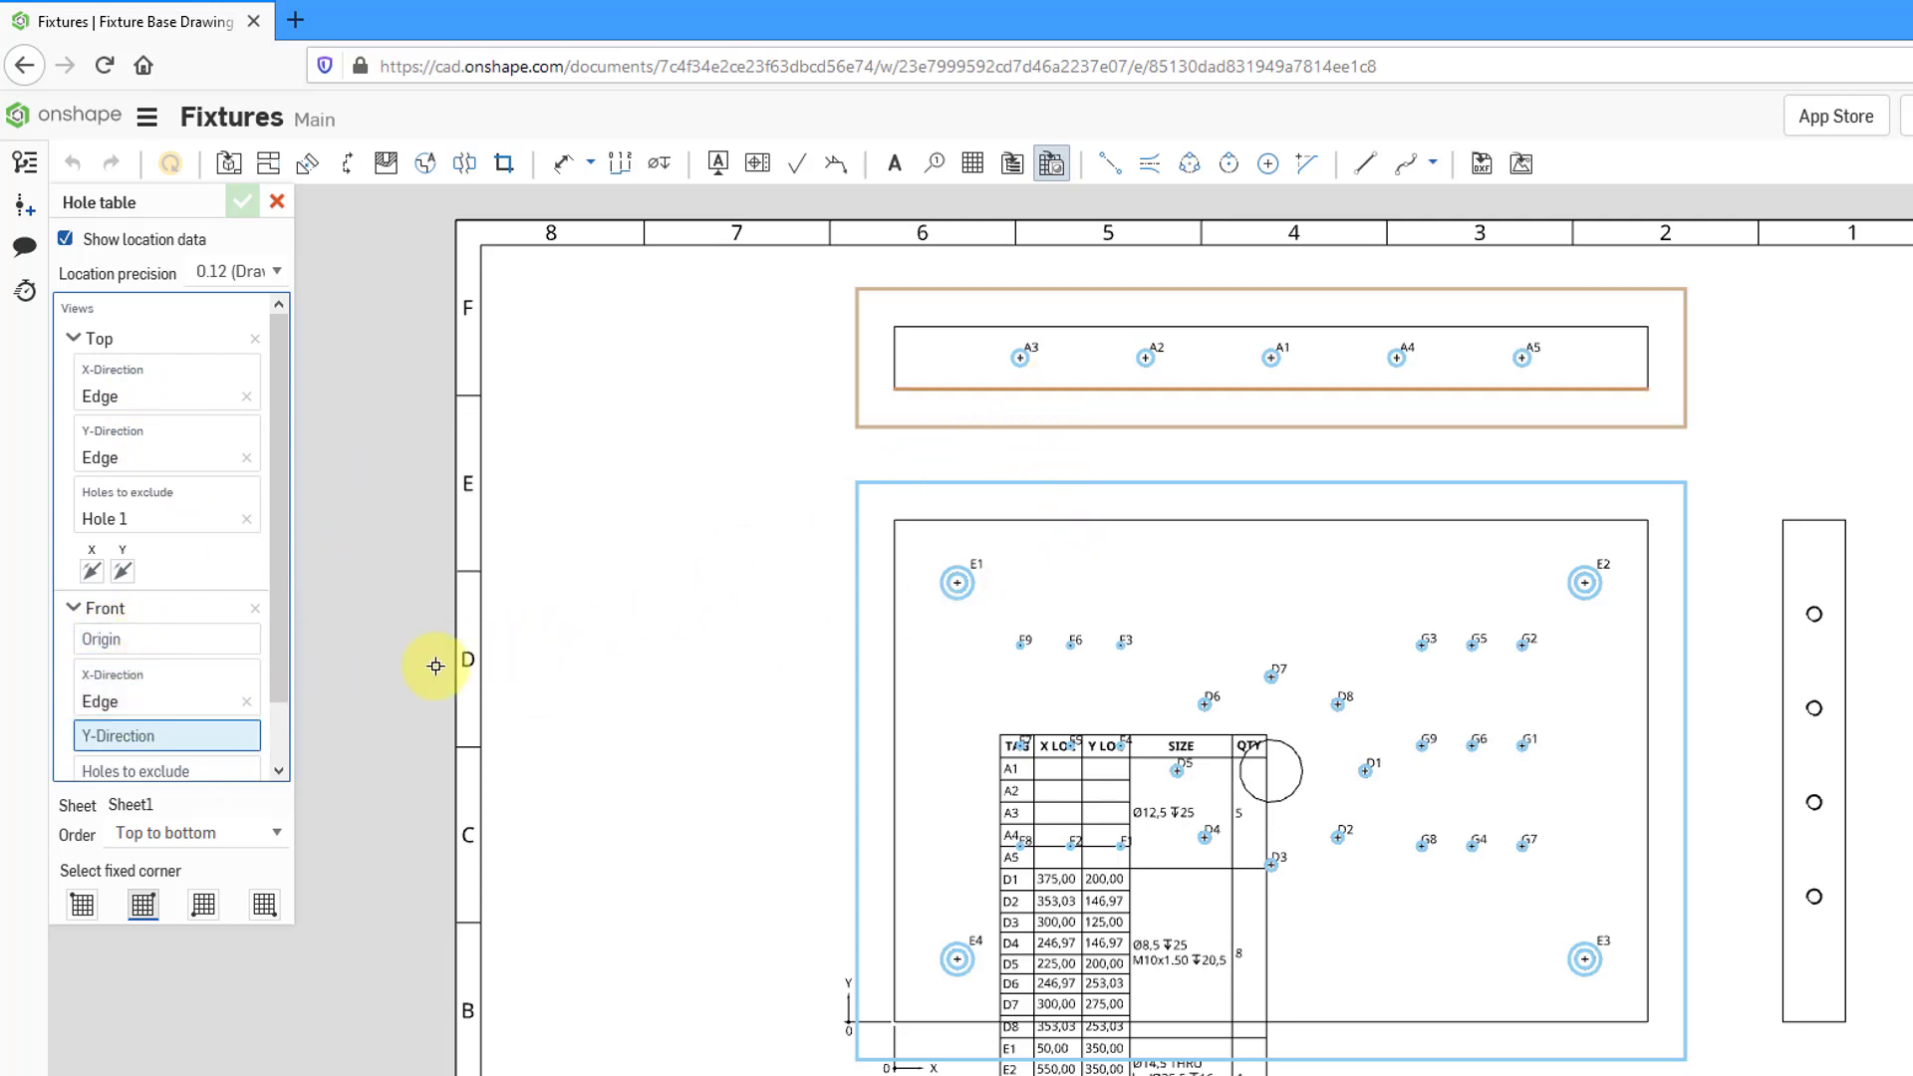
left_click(895, 347)
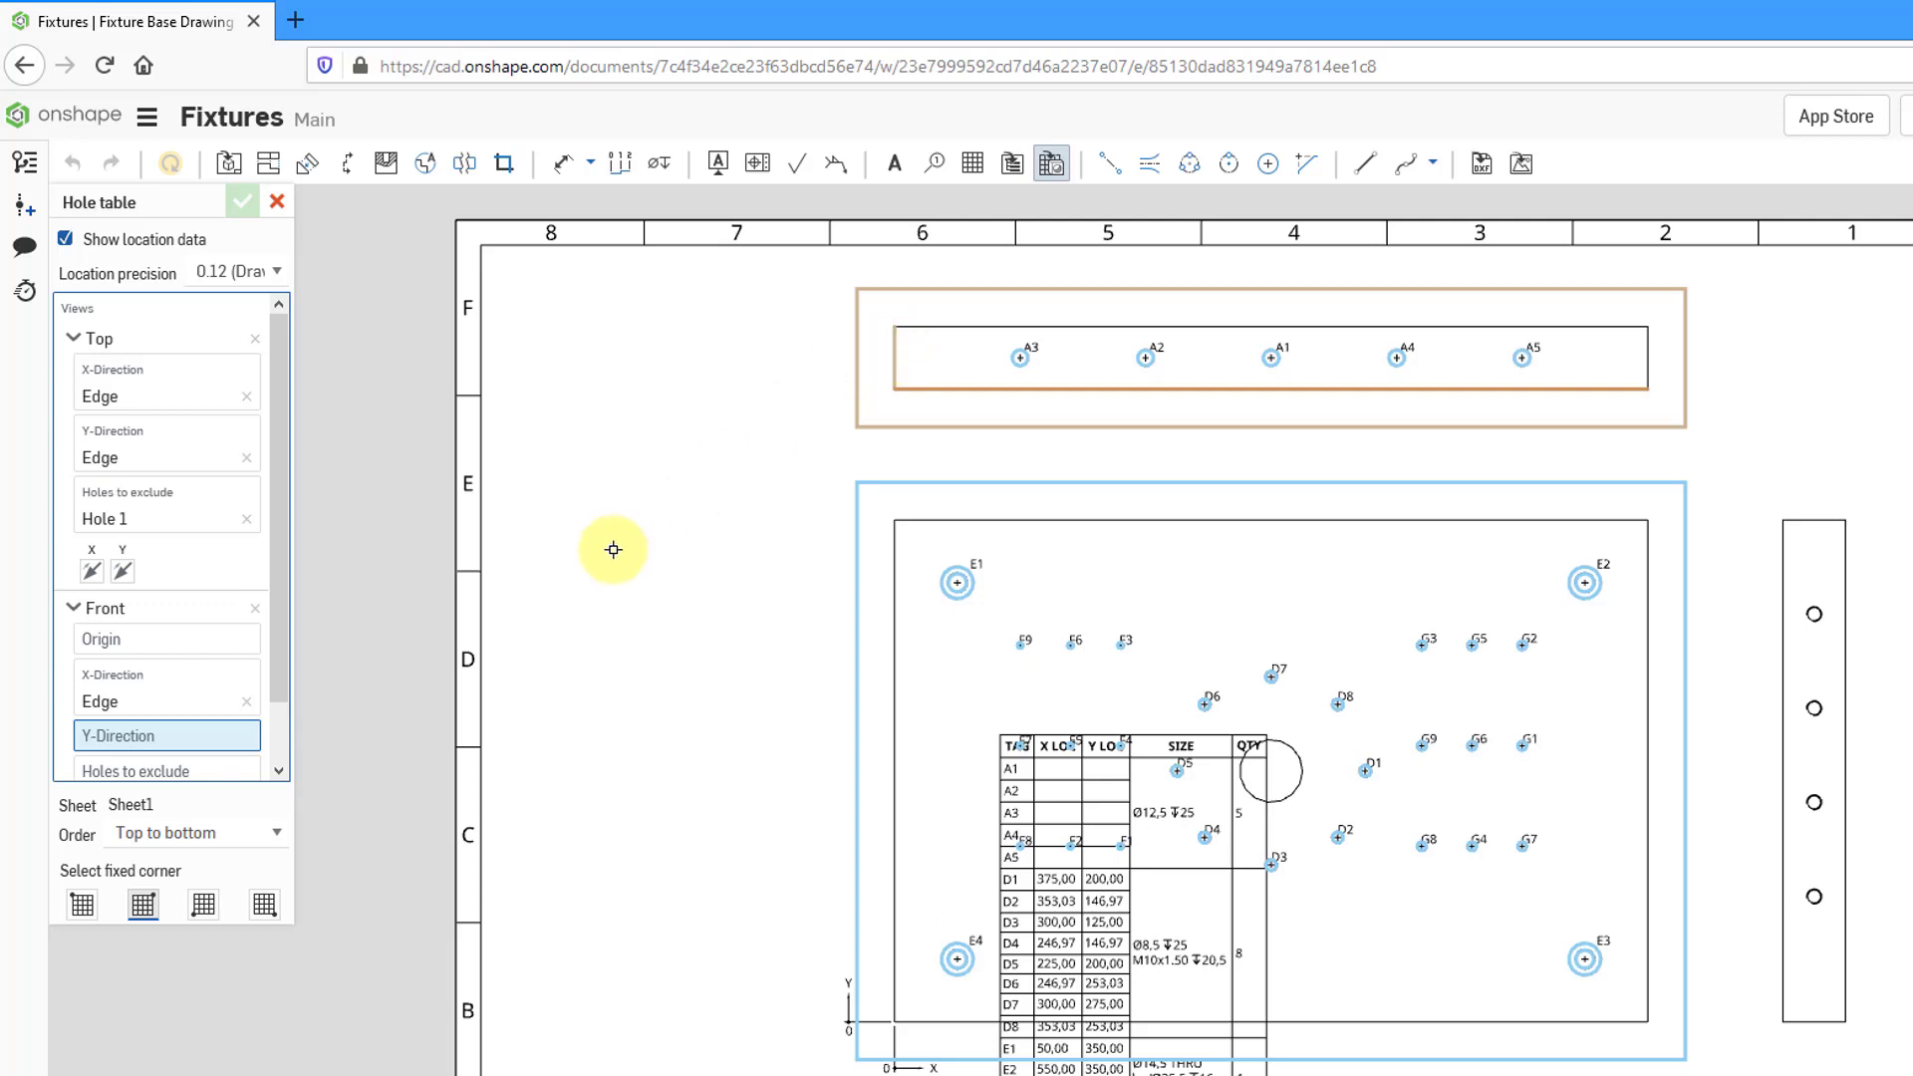
scroll(275, 647, "down", 1)
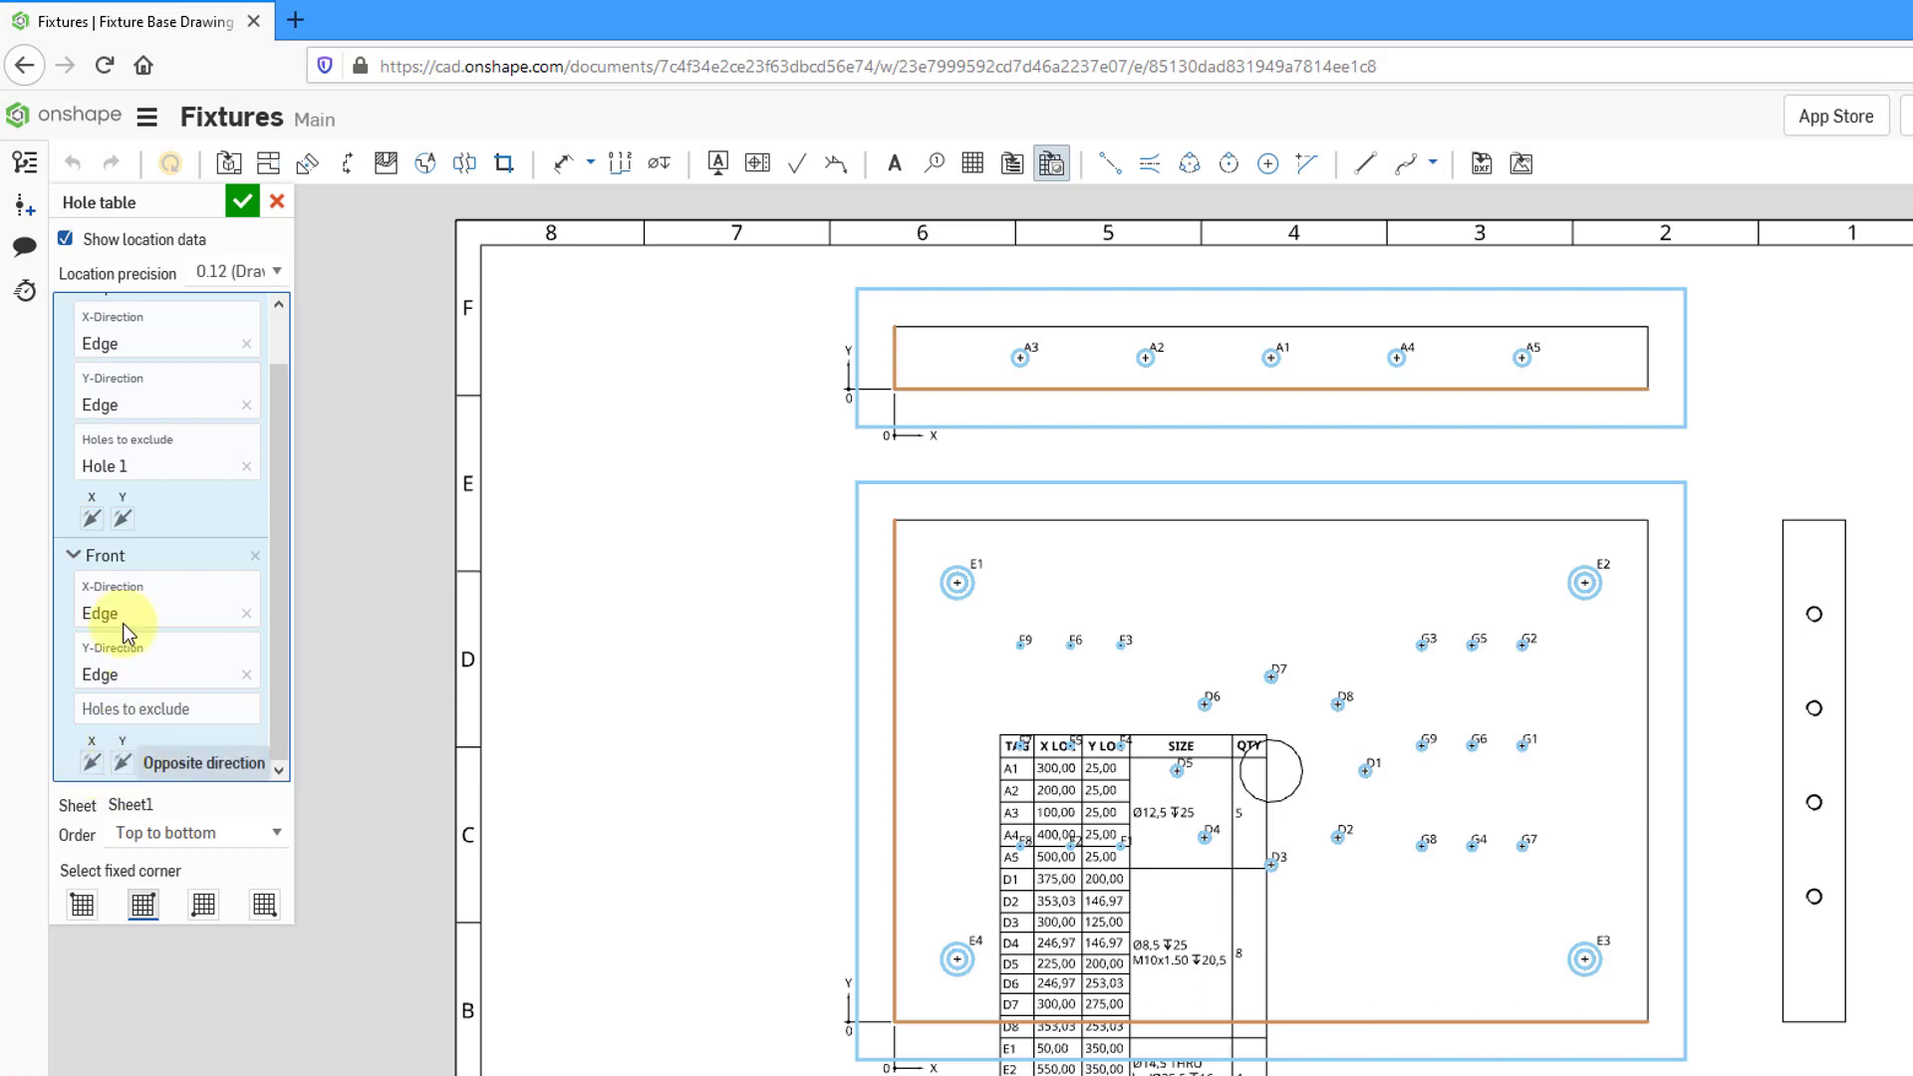
- Add the left view using its right edge for X-Direction and bottom edge for Y-Direction
left_click(73, 553)
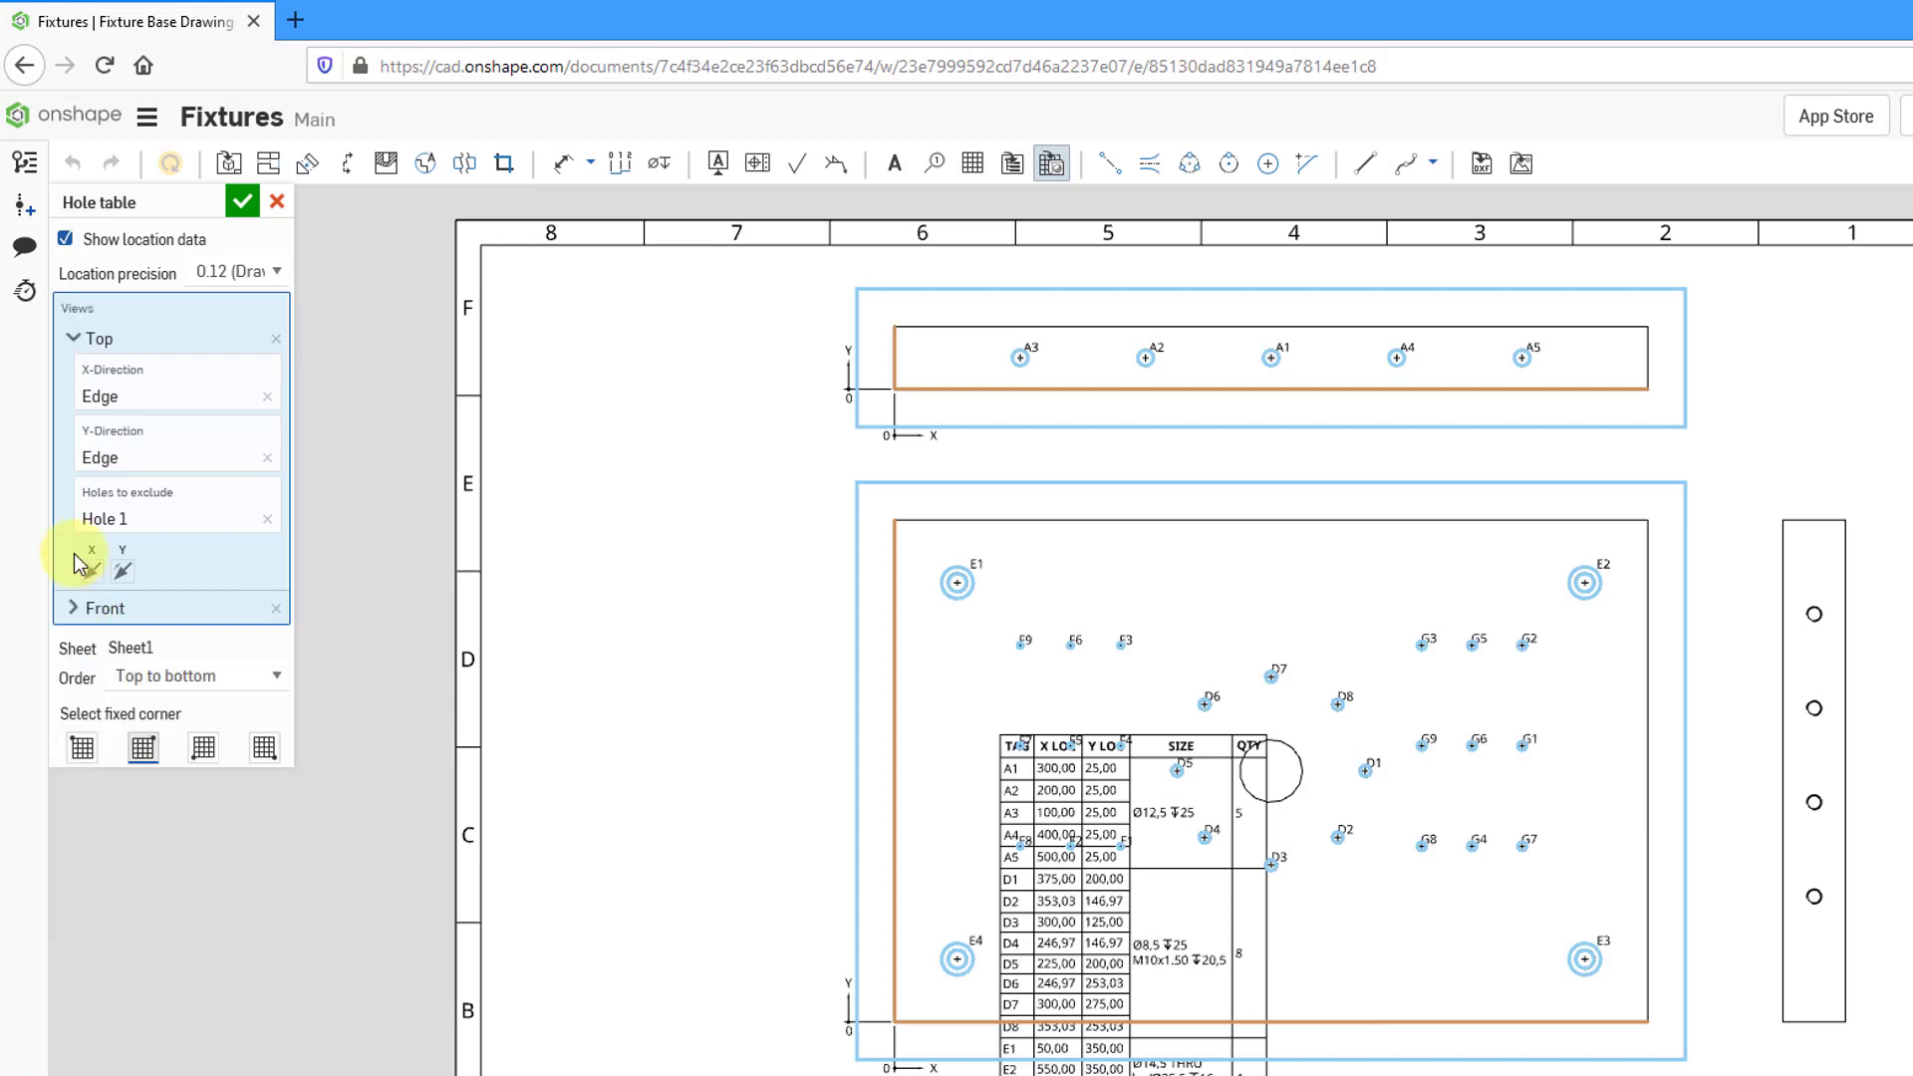
left_click(73, 338)
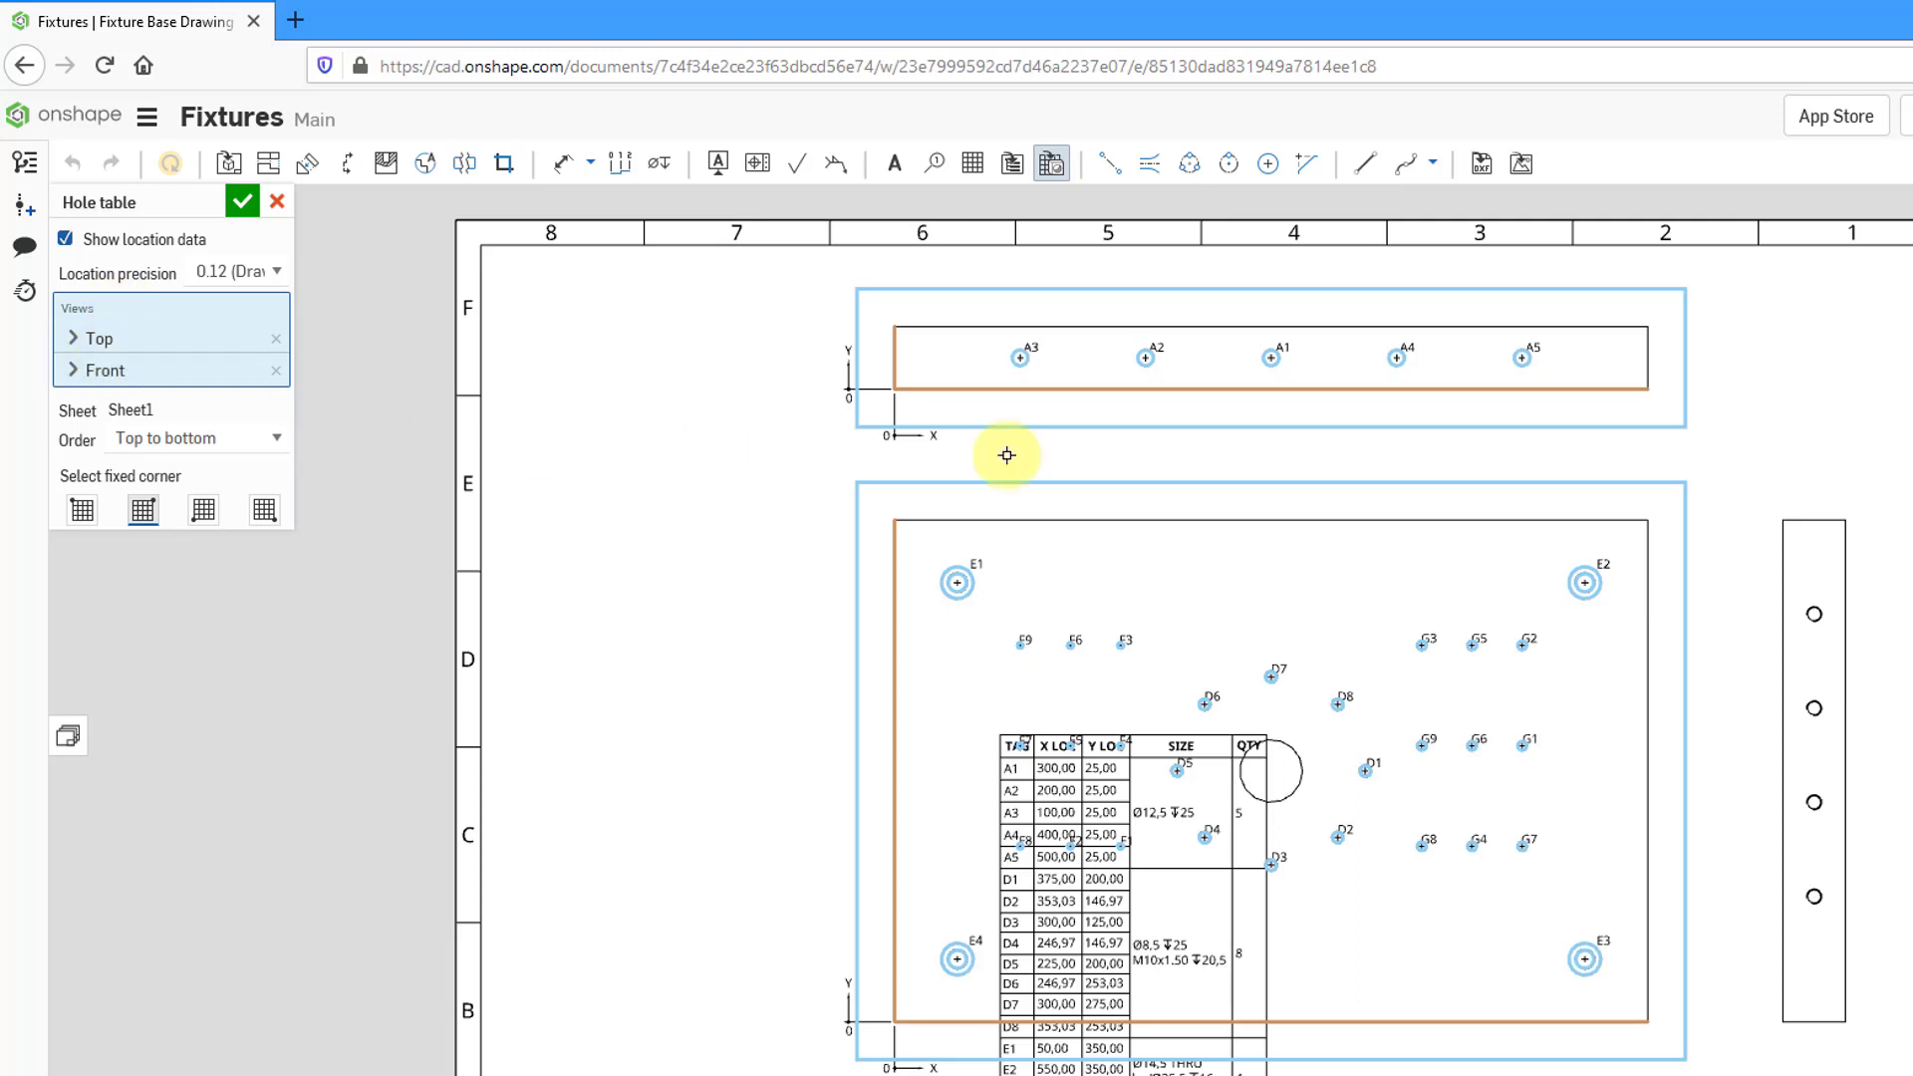
left_click(1773, 615)
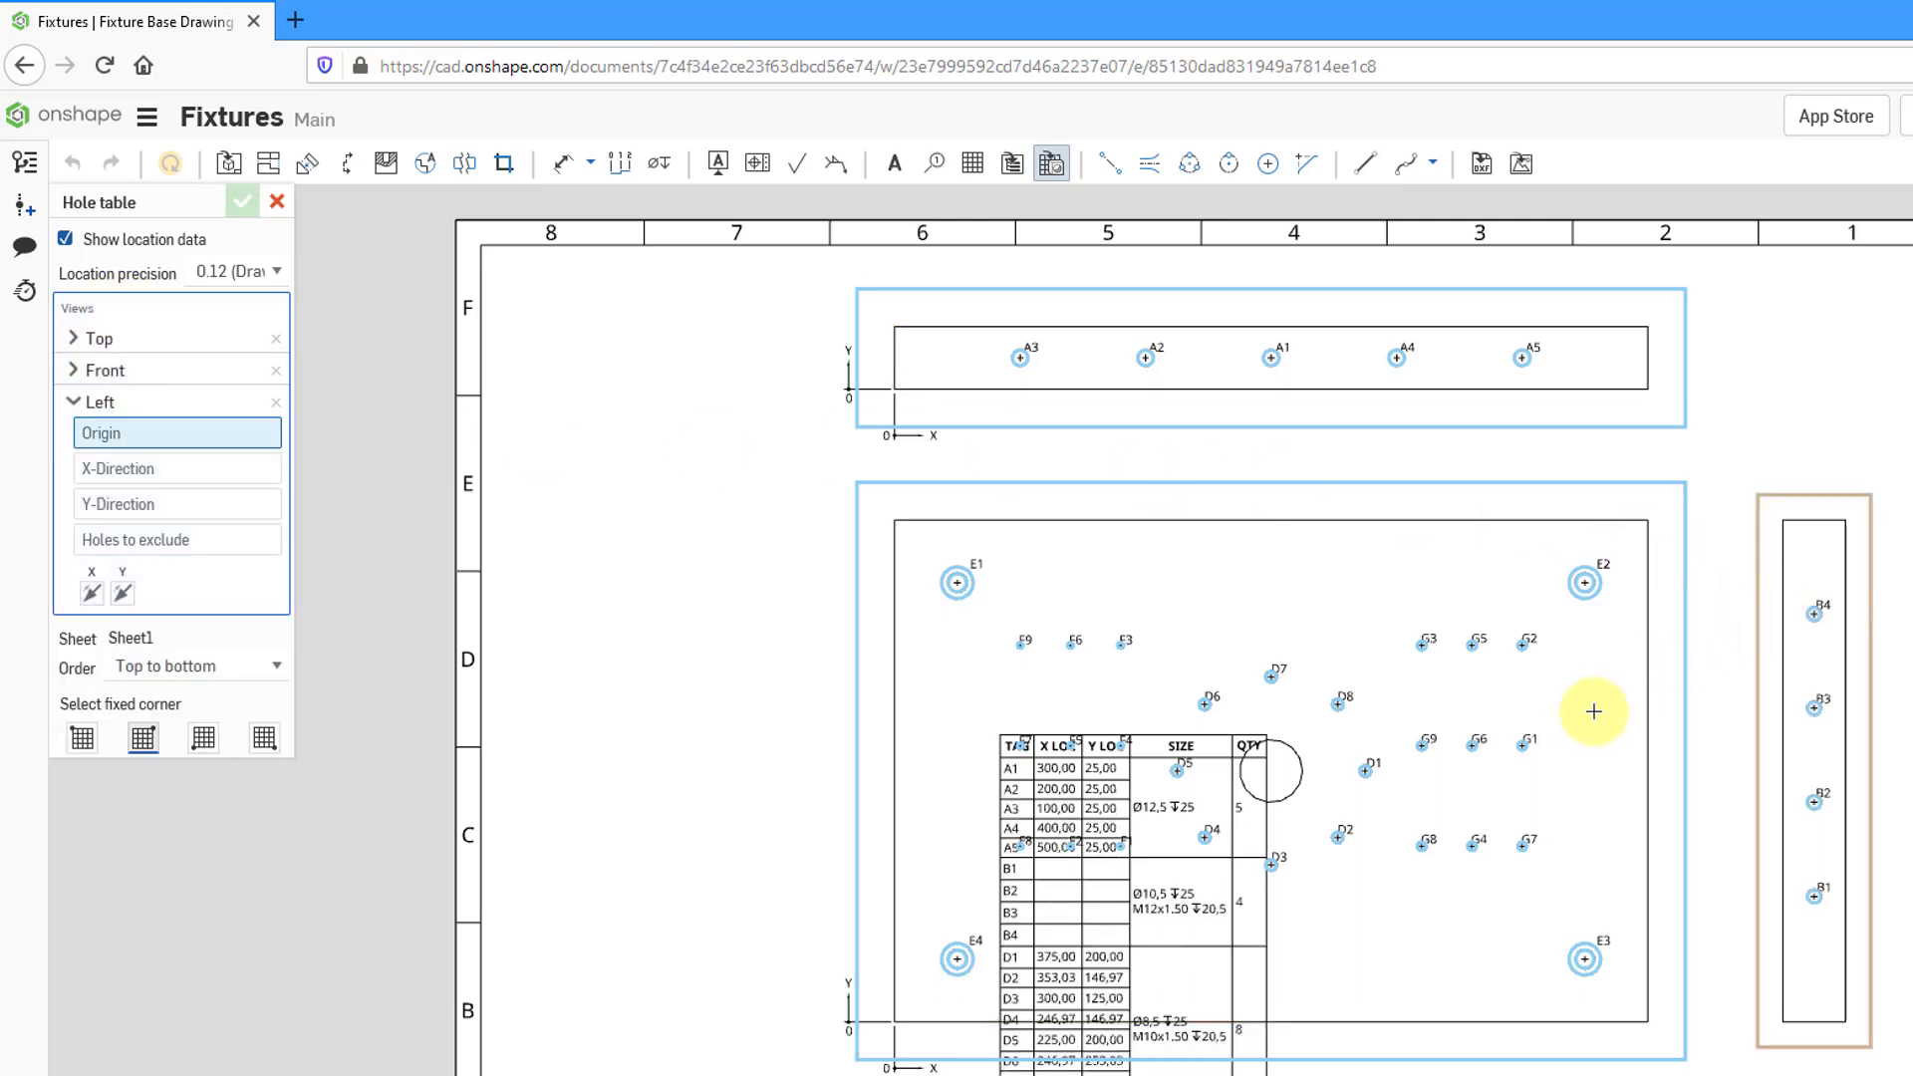
left_click(118, 473)
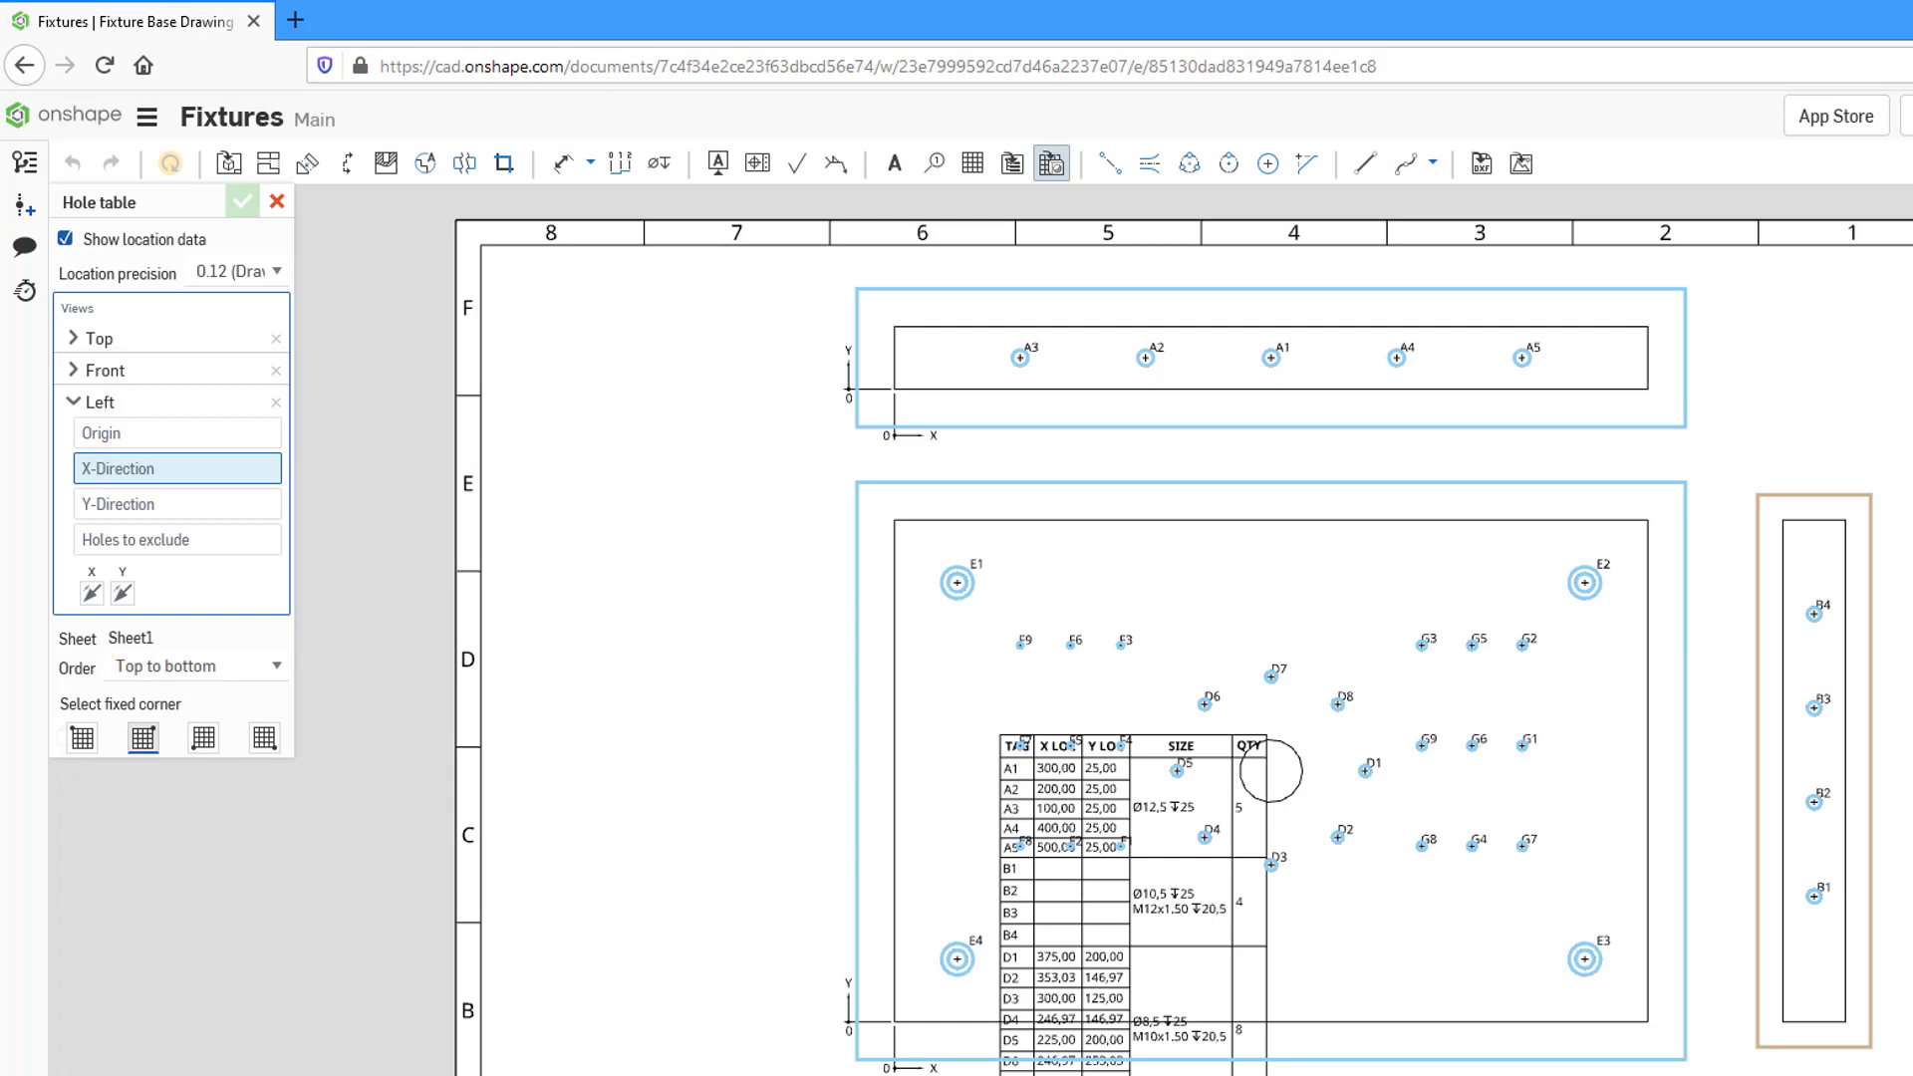
left_click(1844, 813)
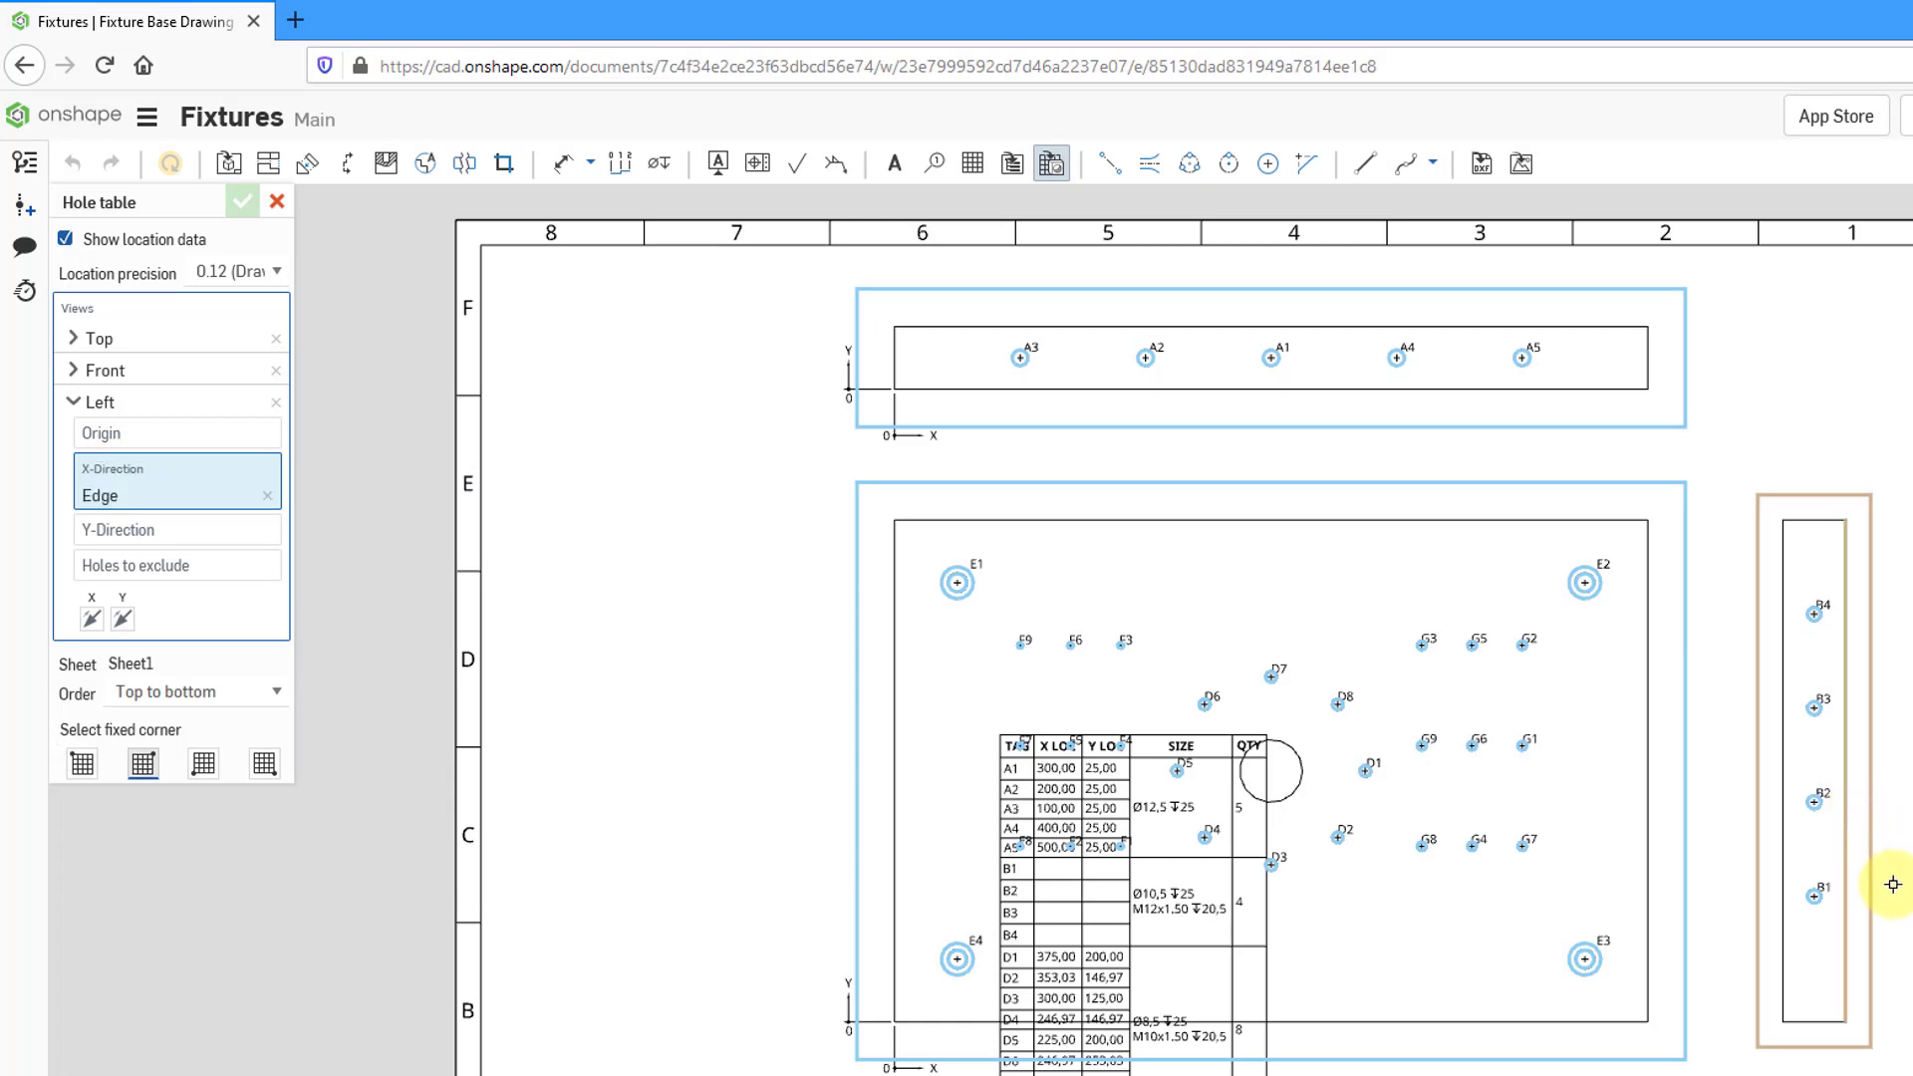
left_click(1808, 1023)
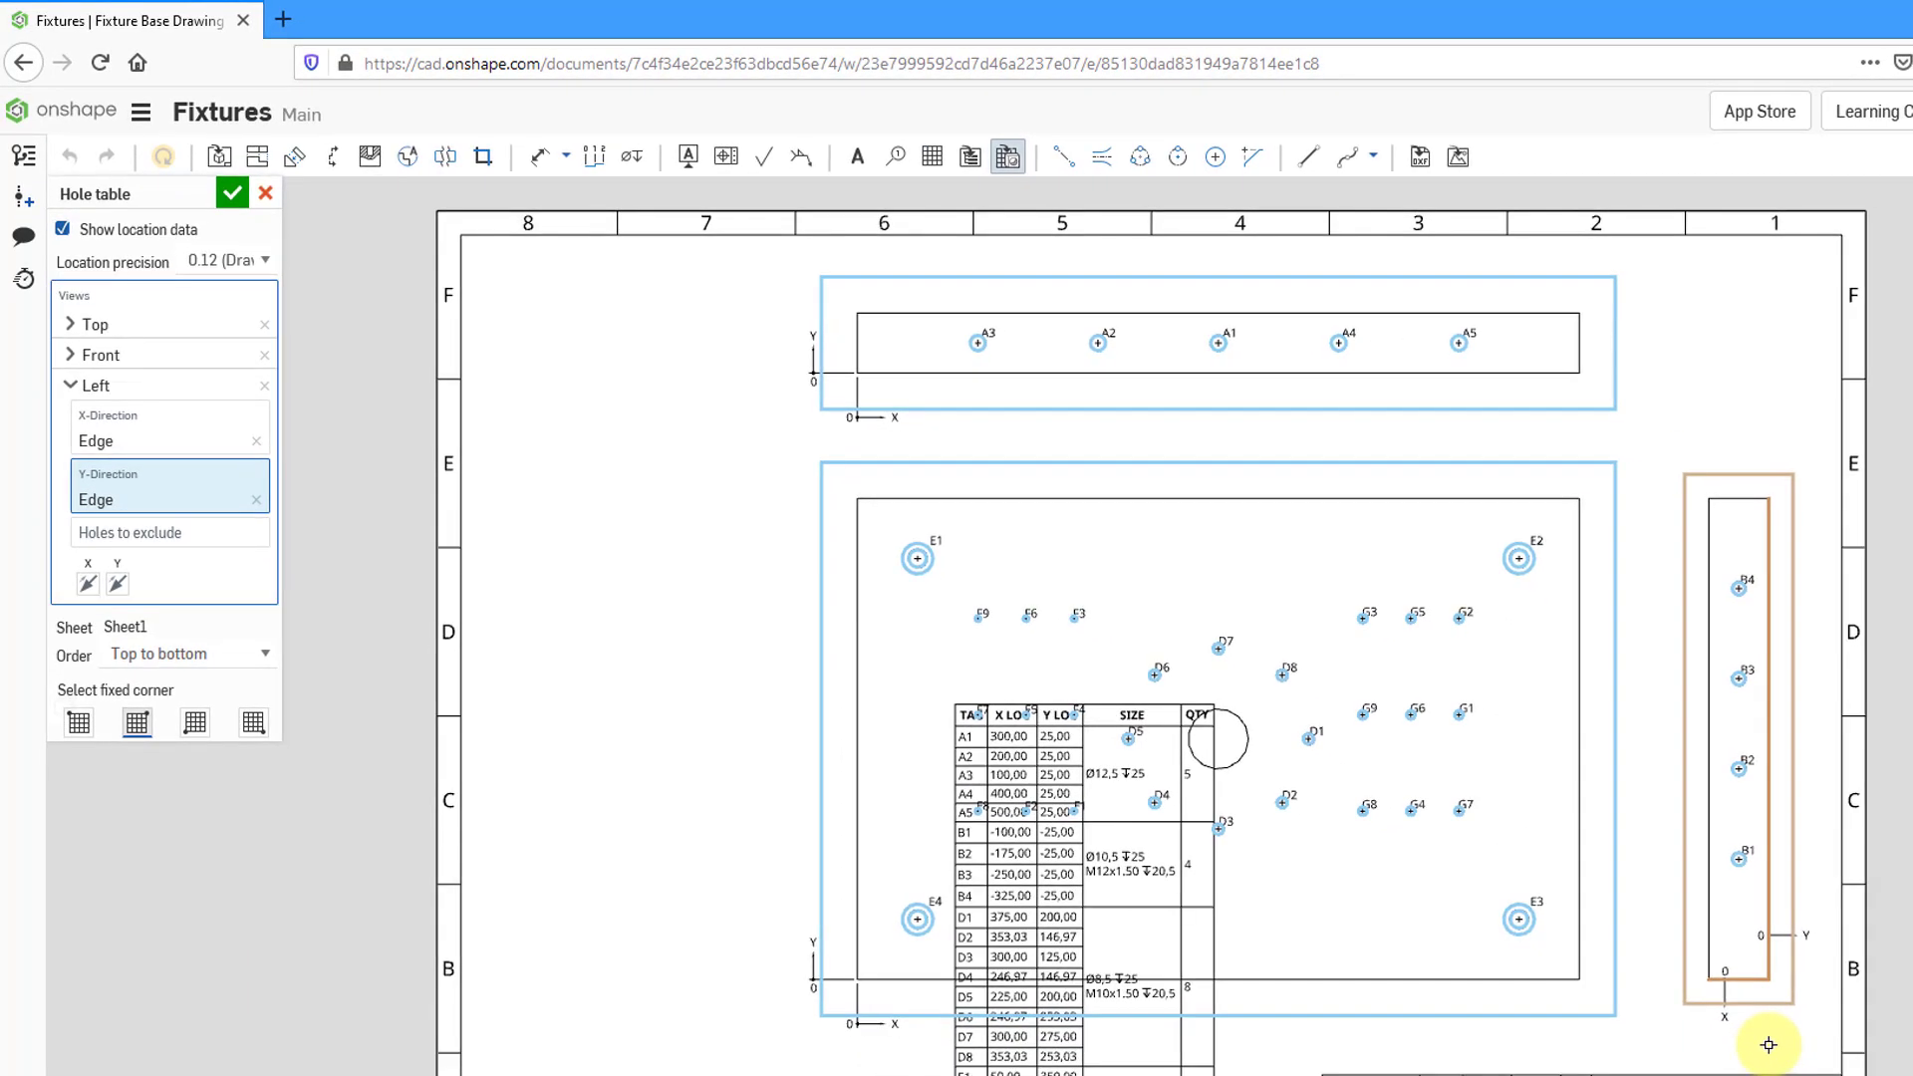
- Order rows top to bottom, anchor the table at its top-left corner, and confirm it
left_click(192, 674)
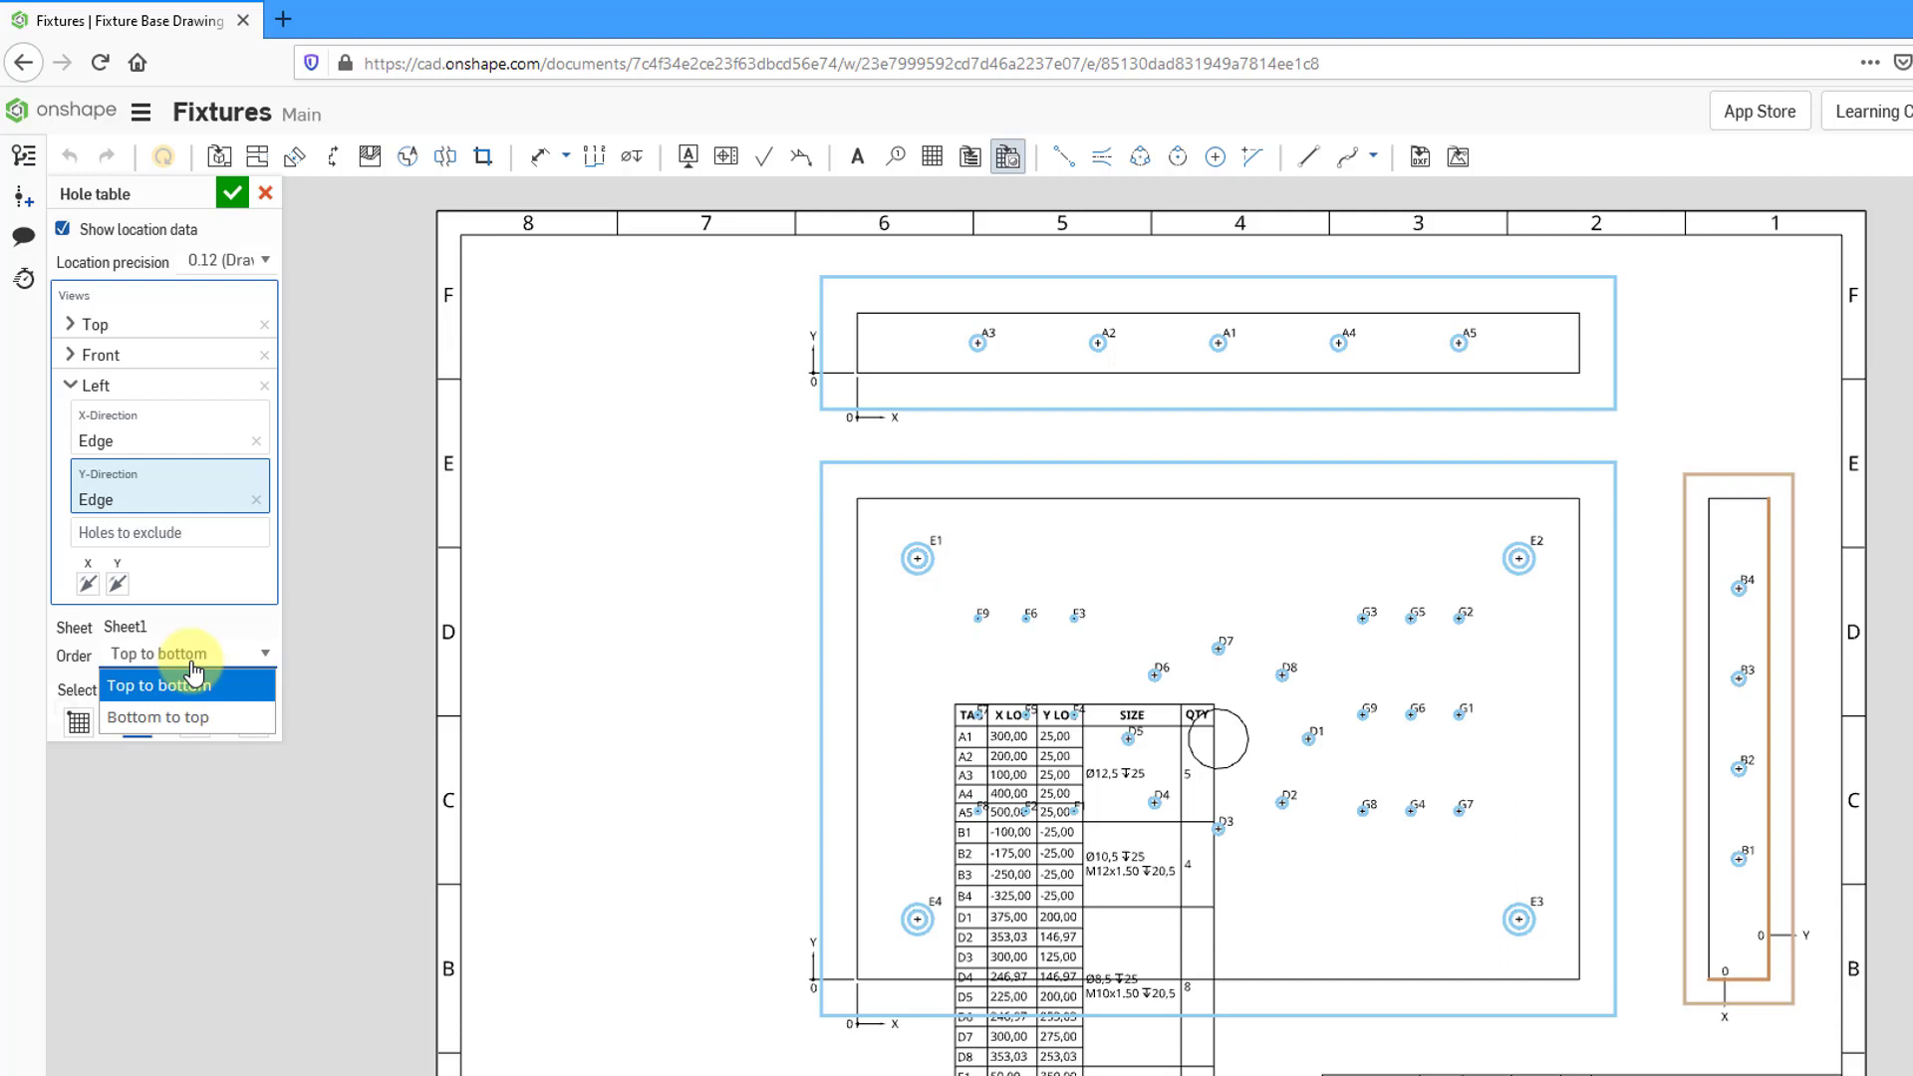
left_click(192, 685)
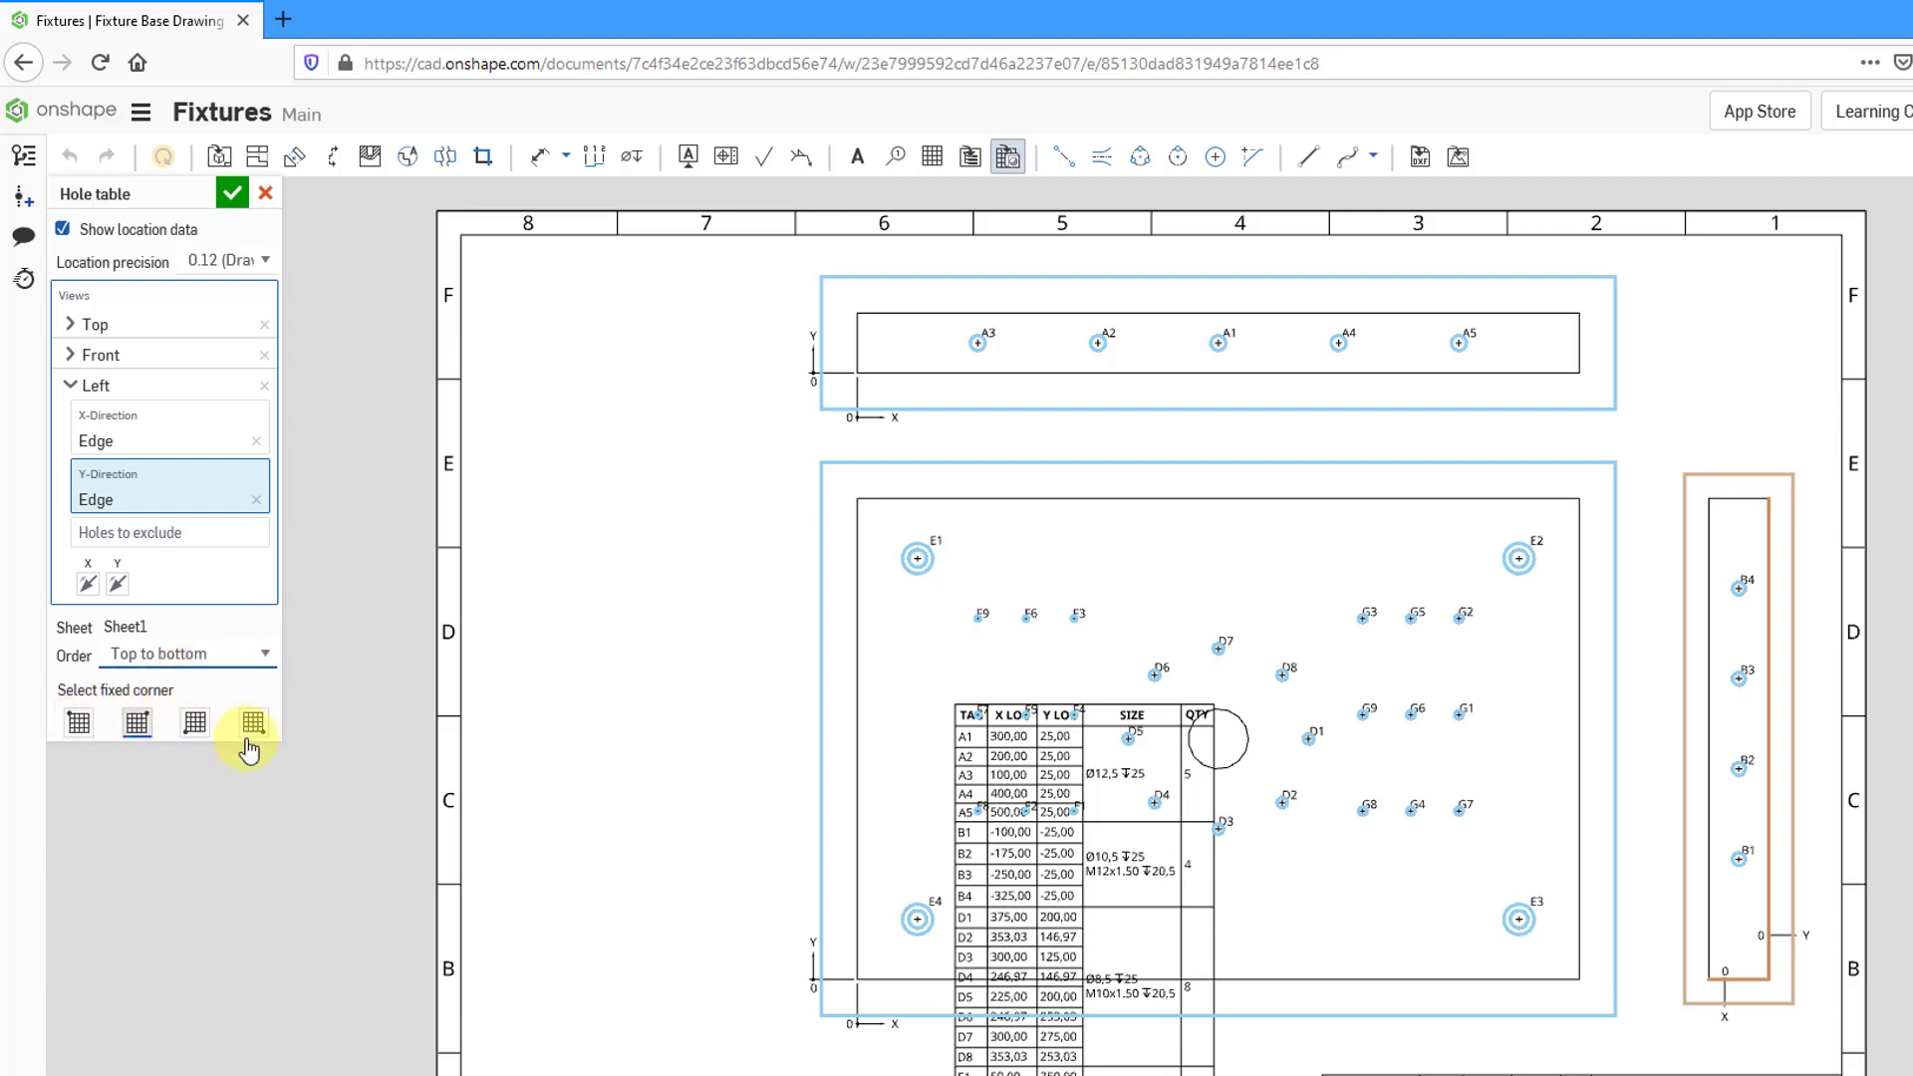
left_click(81, 727)
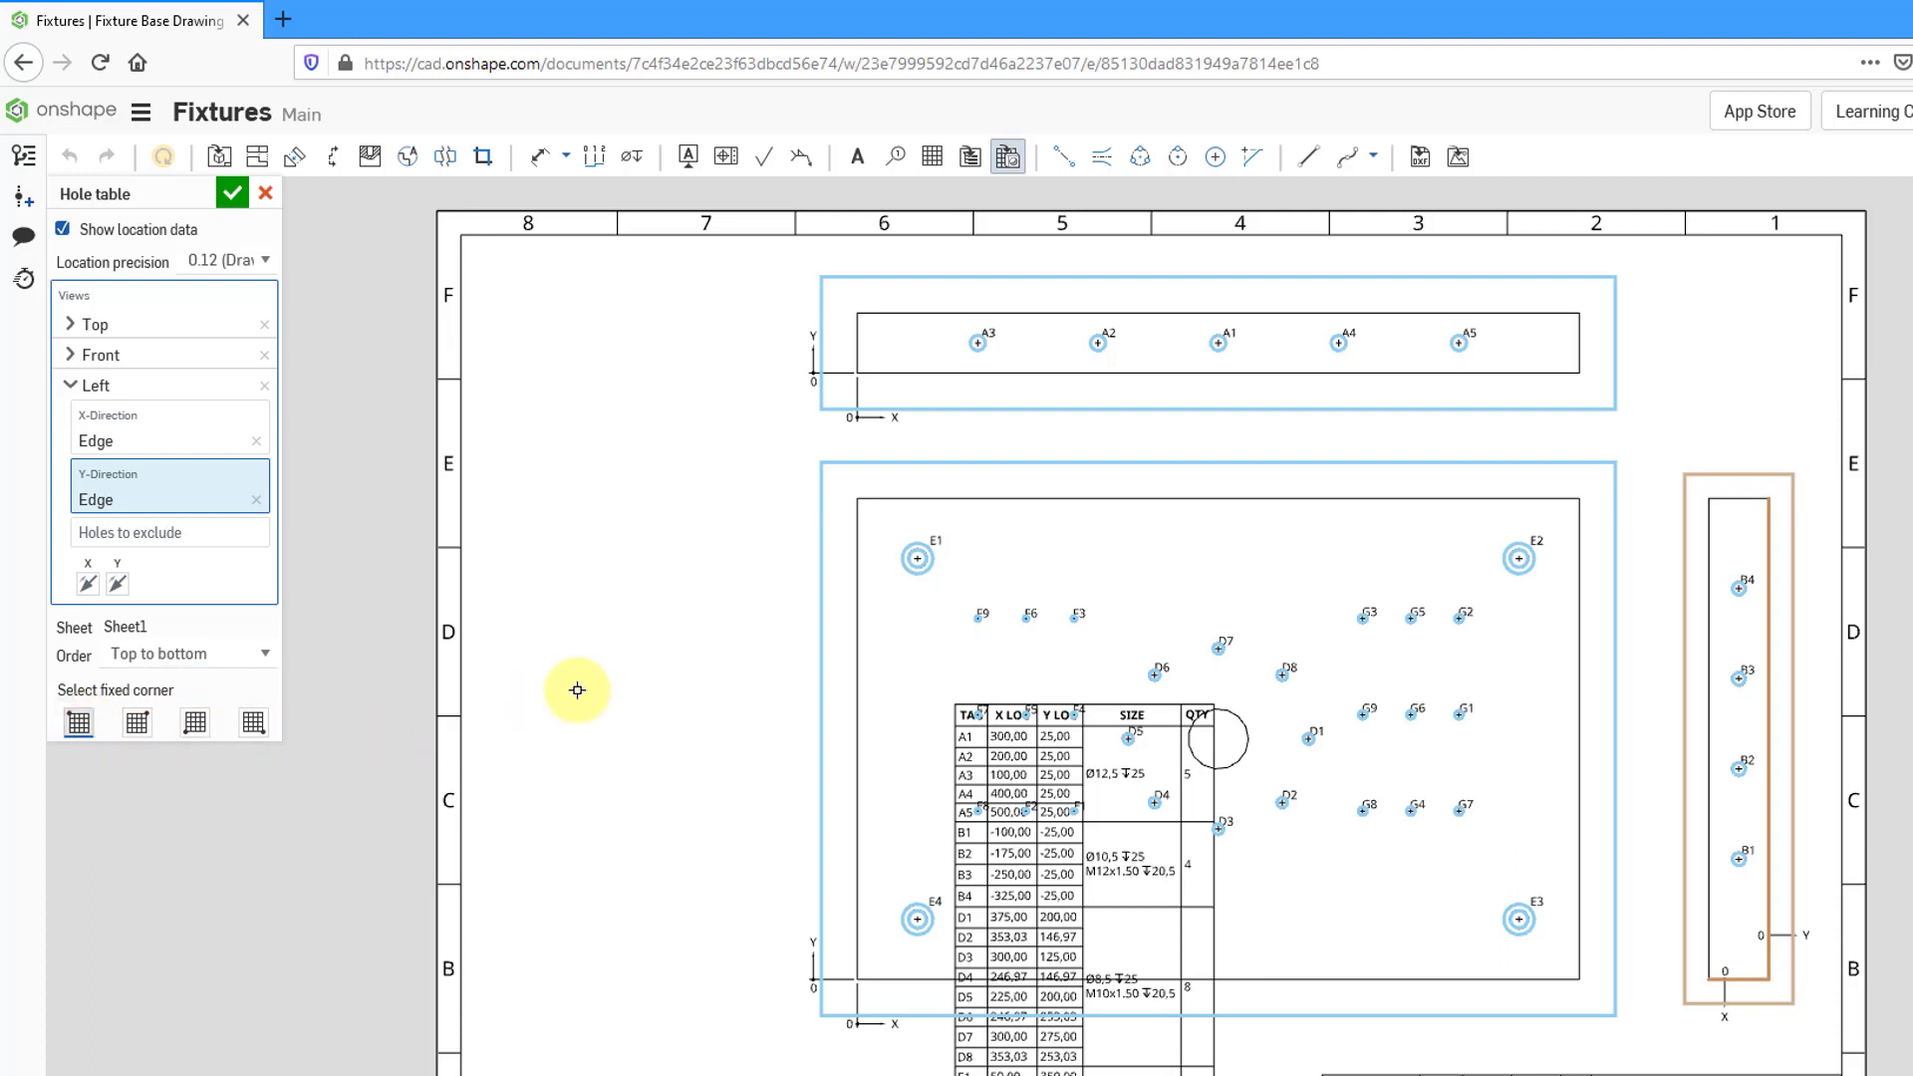
left_click(235, 198)
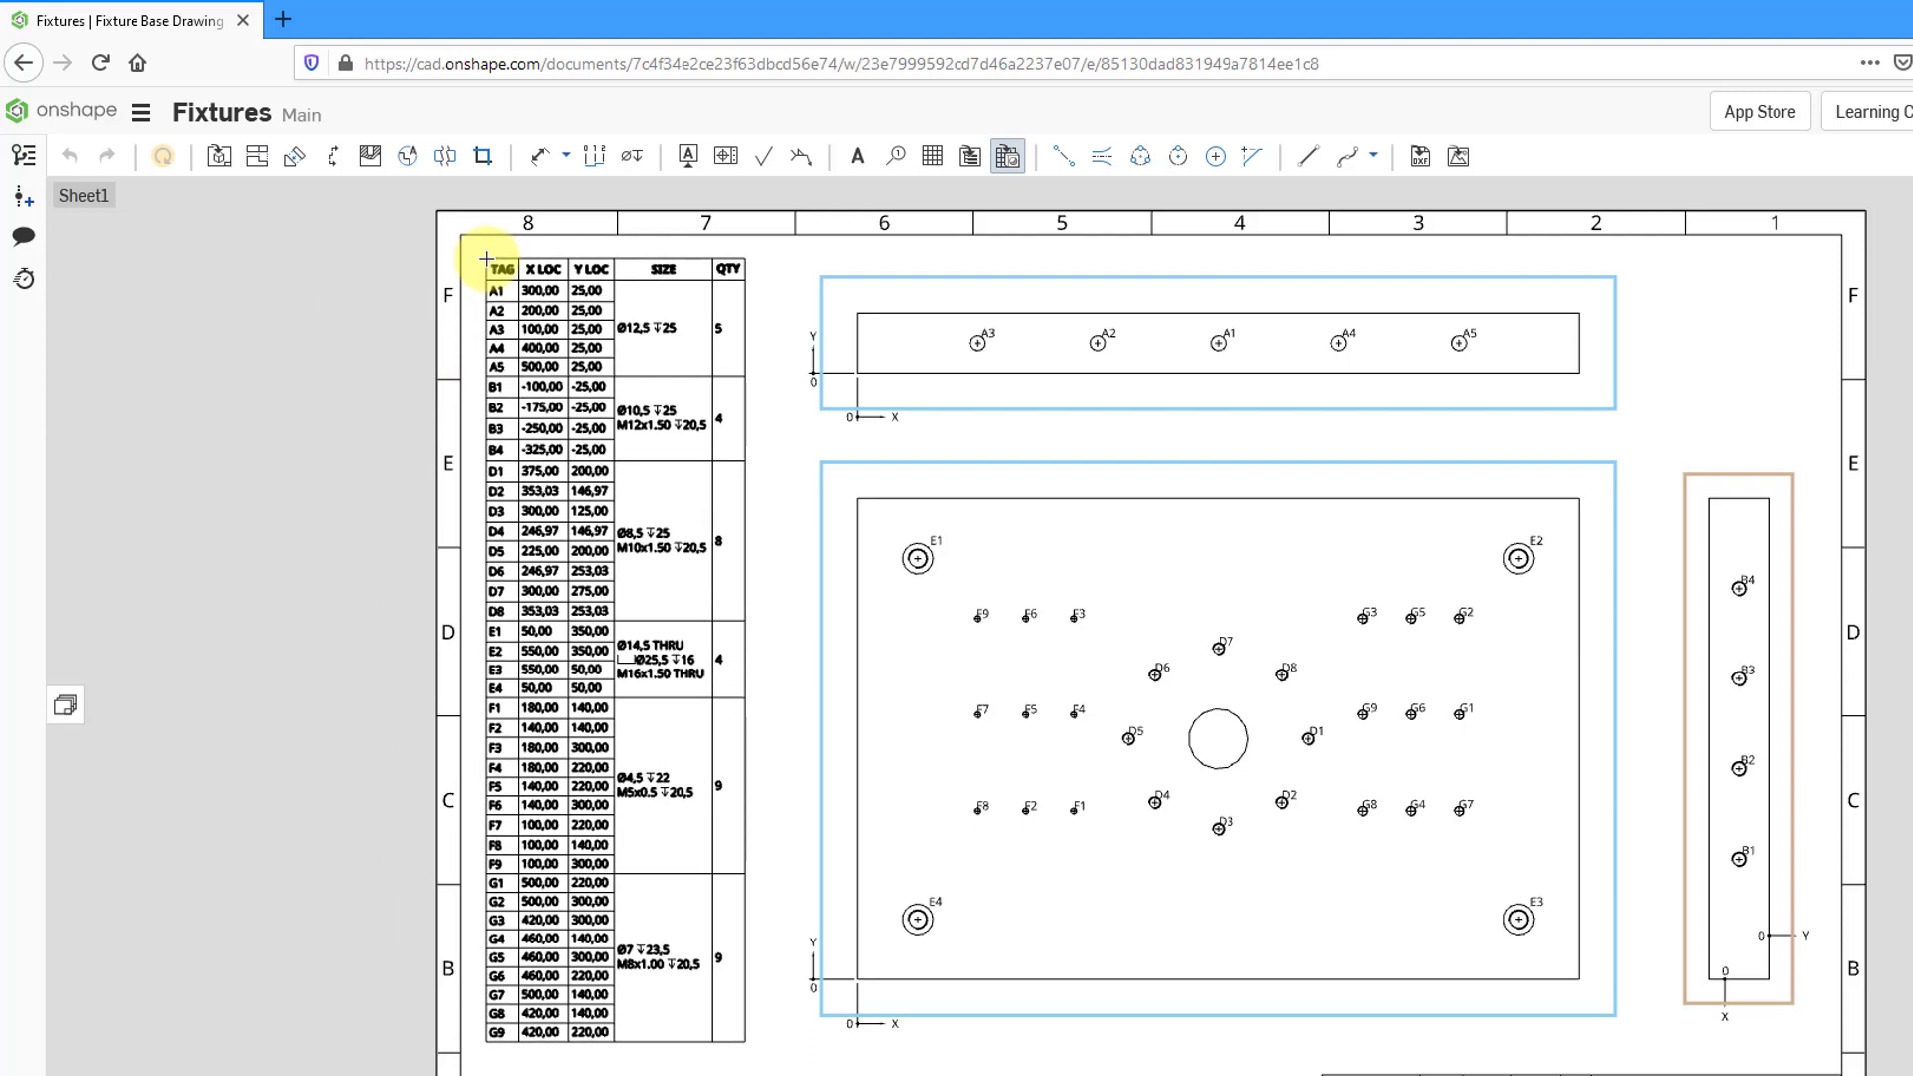
- Drop the hole table into the sheet's upper-left corner beside the front view and select it
left_click(486, 259)
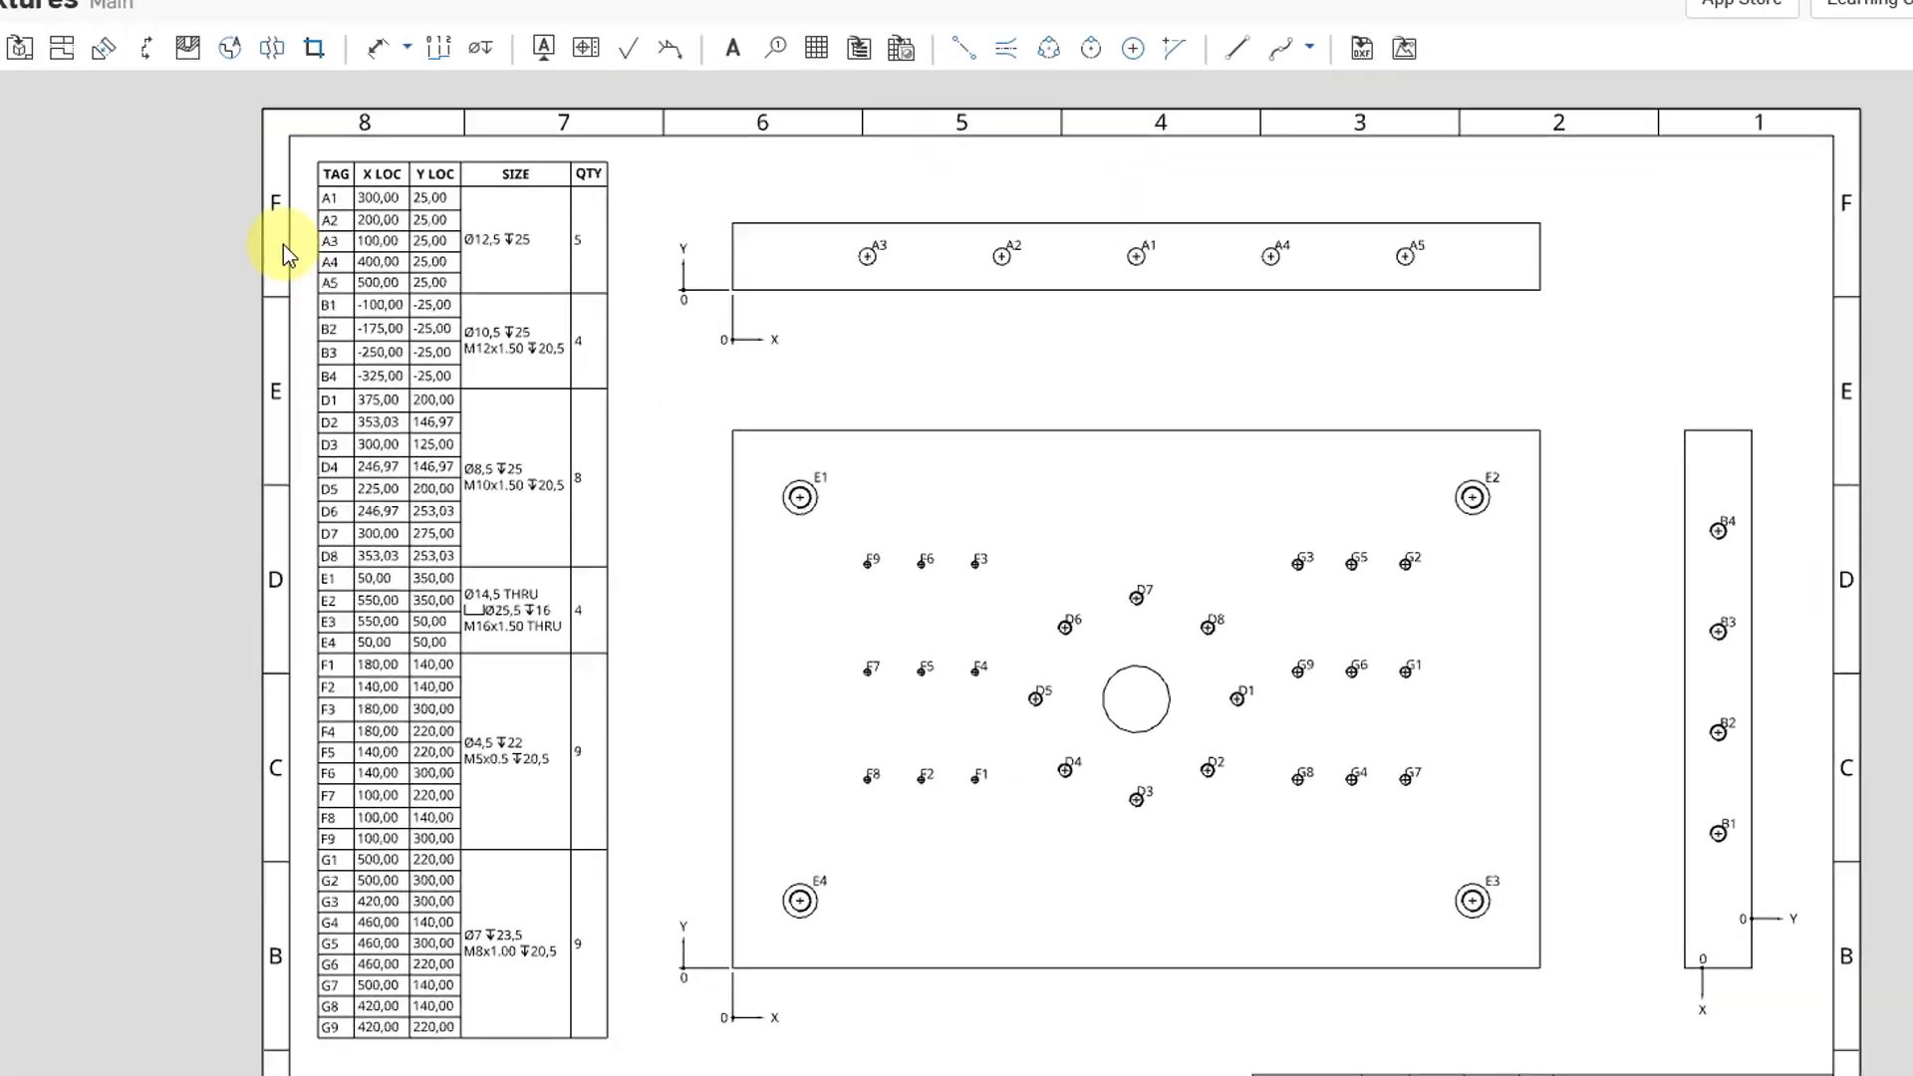
left_click(322, 204)
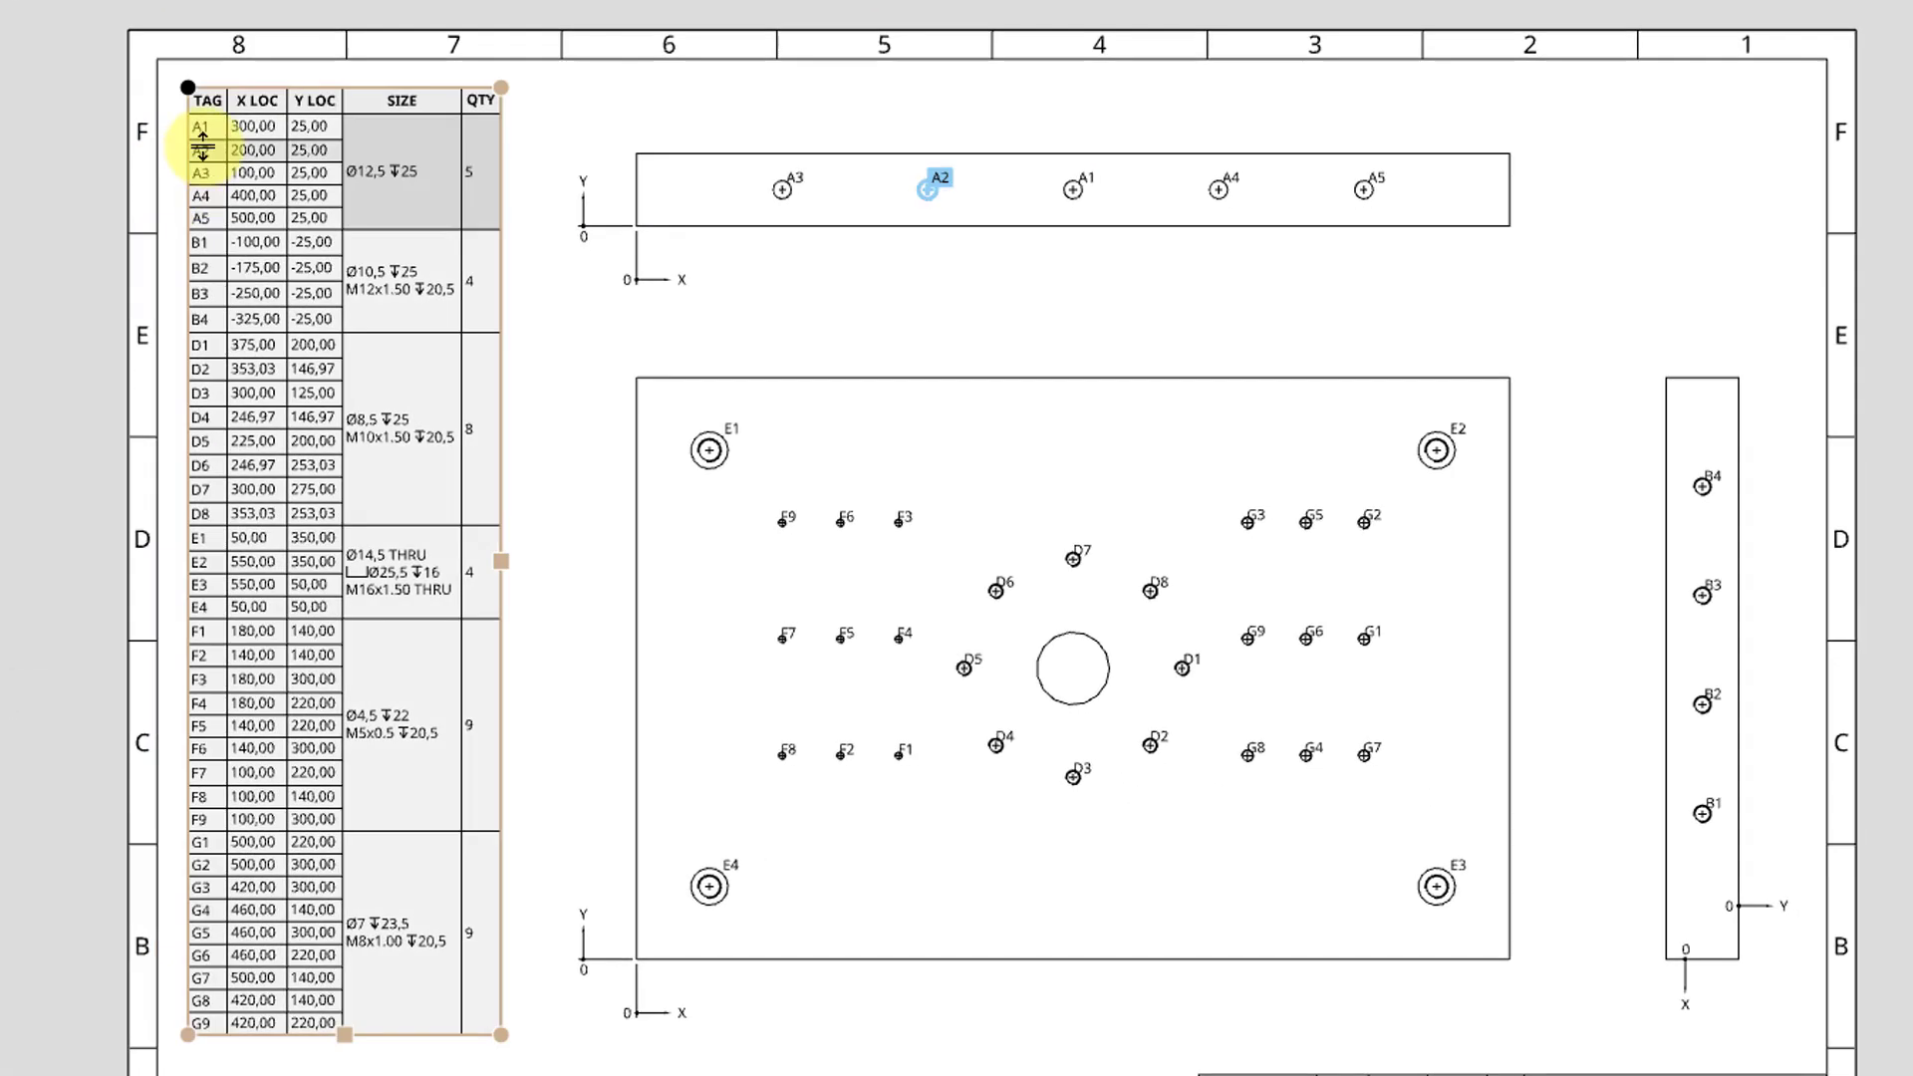